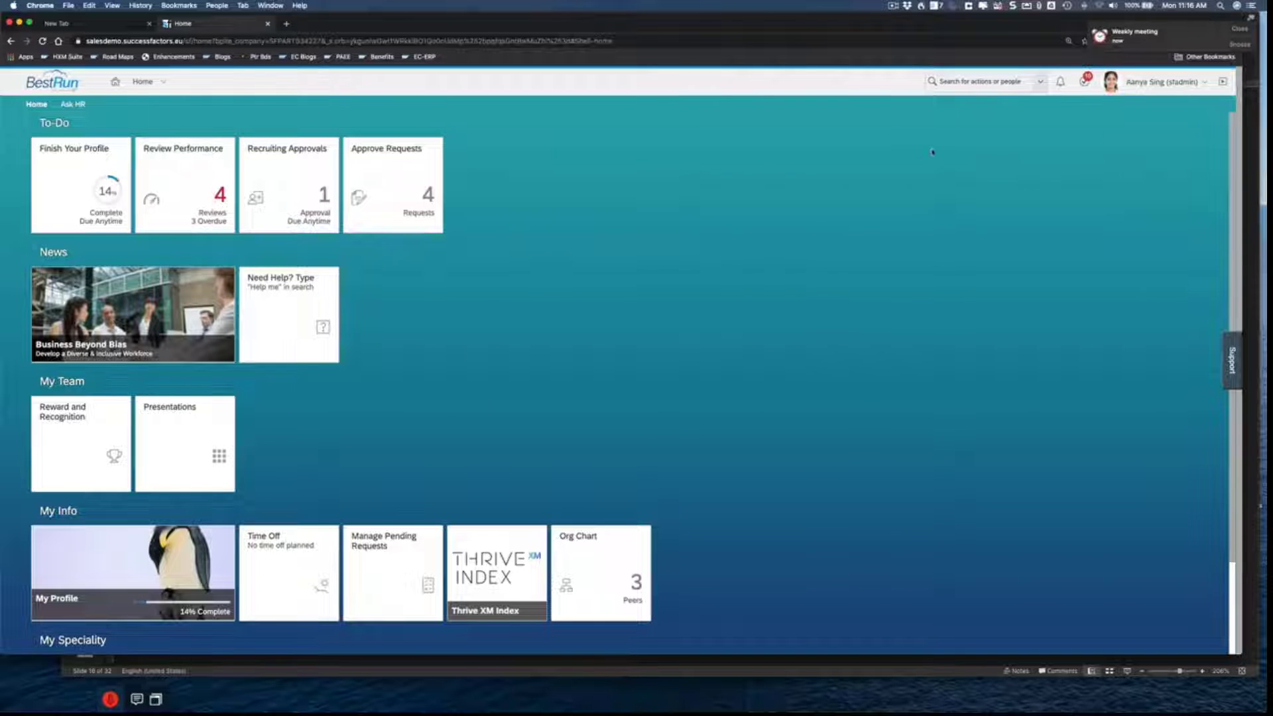
# Find the Integration Center through the action search with "integr" and open it
pyautogui.click(947, 81)
pyautogui.write('integr')
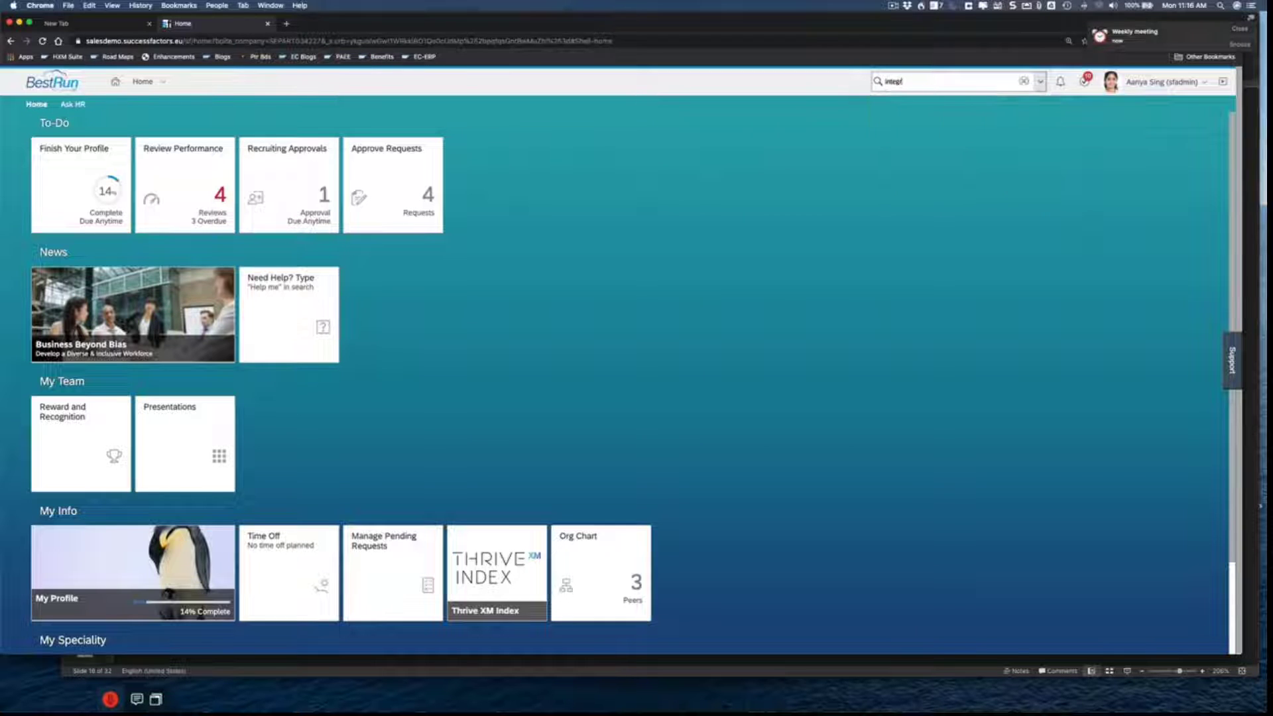
pyautogui.press('Down')
pyautogui.press('Down')
pyautogui.press('Down')
pyautogui.press('Down')
pyautogui.press('Down')
pyautogui.press('Down')
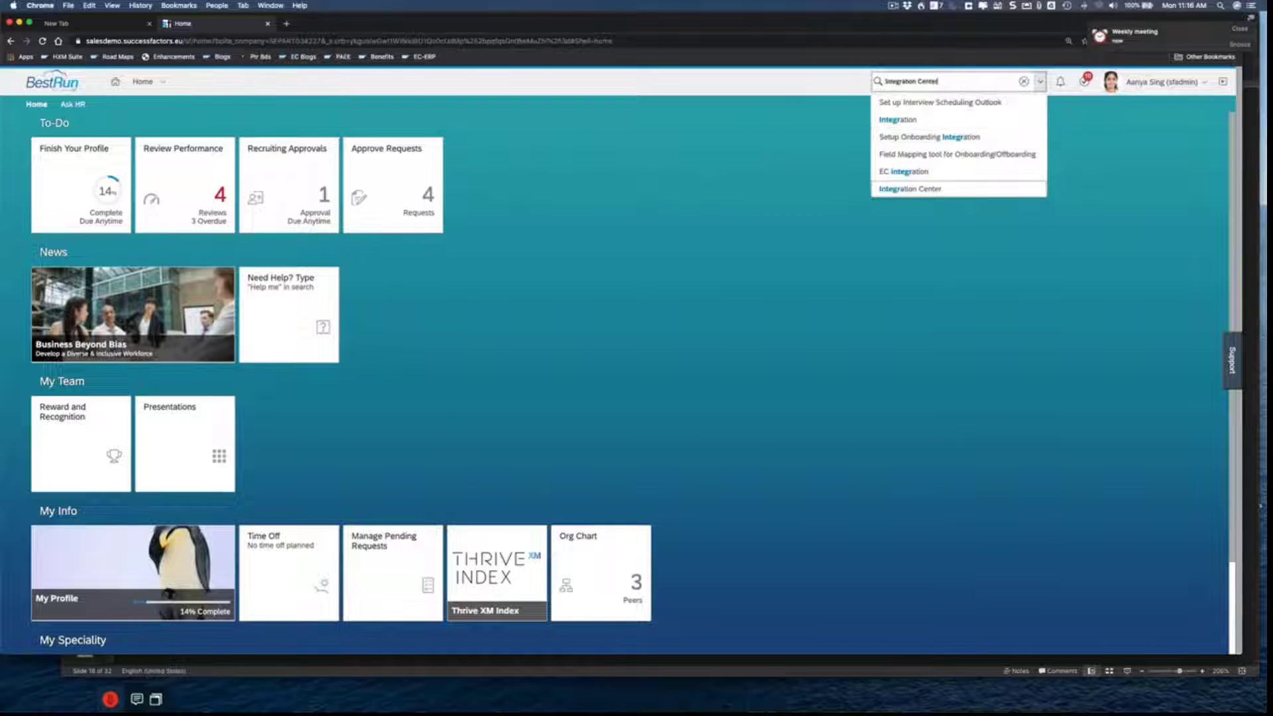
pyautogui.click(905, 191)
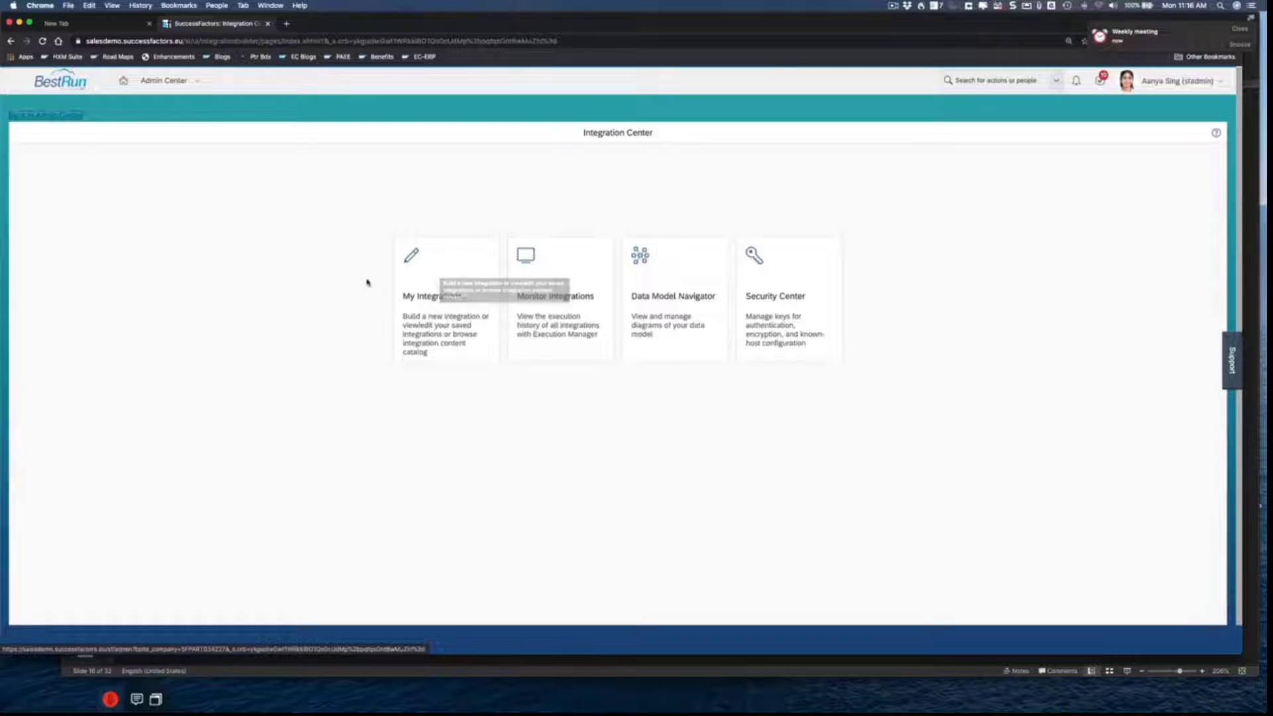
# Start a new Scheduled Simple File Output Integration from My Integrations
pyautogui.click(442, 272)
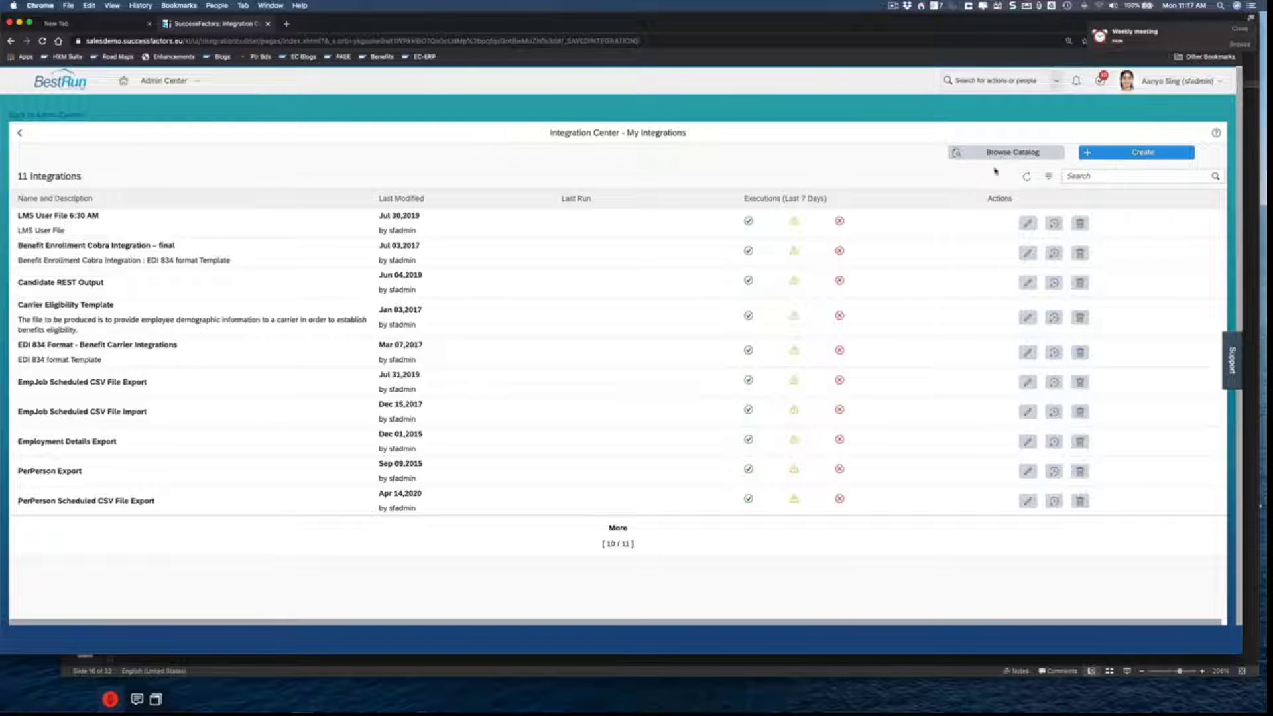
pyautogui.click(1112, 156)
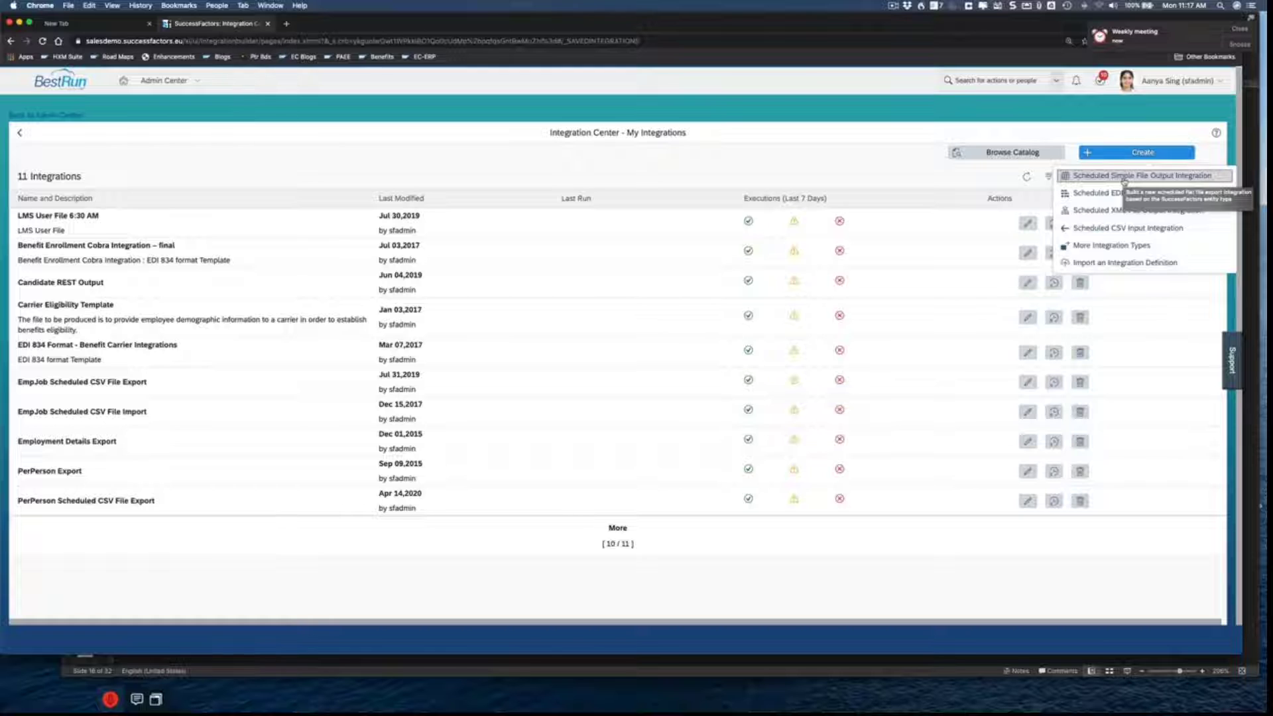
pyautogui.click(1124, 179)
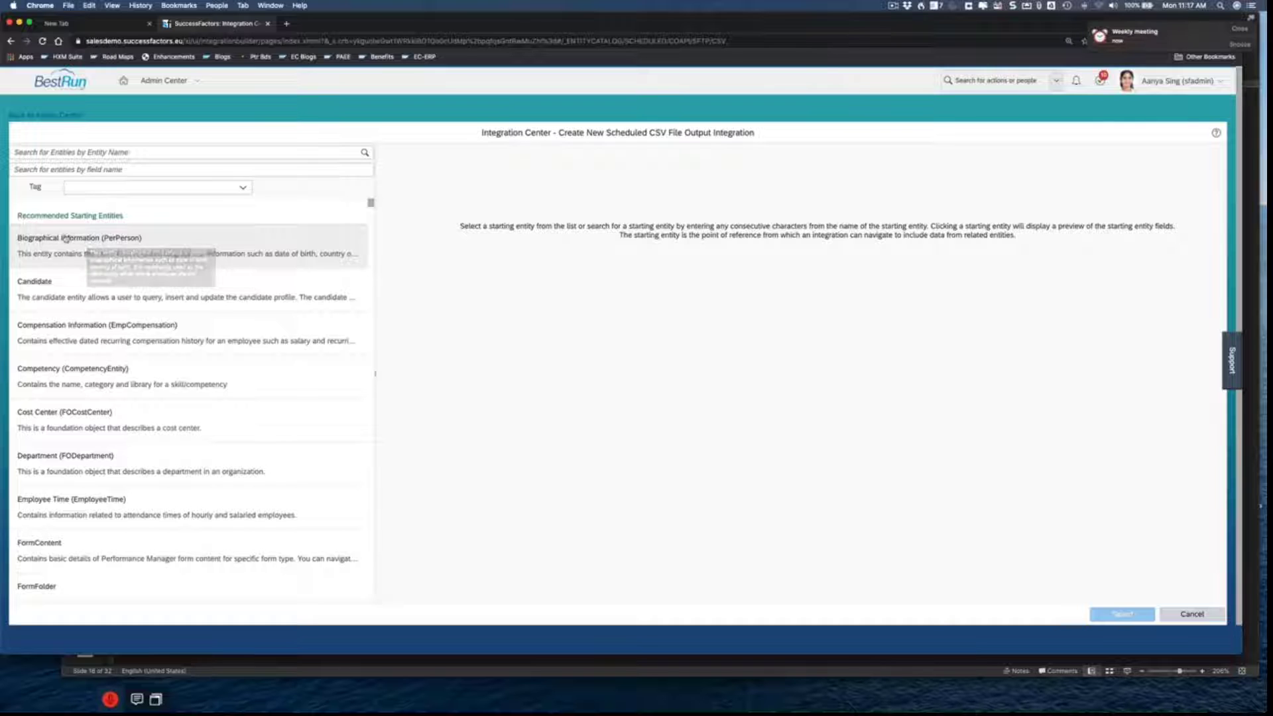
# Check the available entity tags and search the starting entities by name for "empjo", clearing the search at the end
pyautogui.click(113, 188)
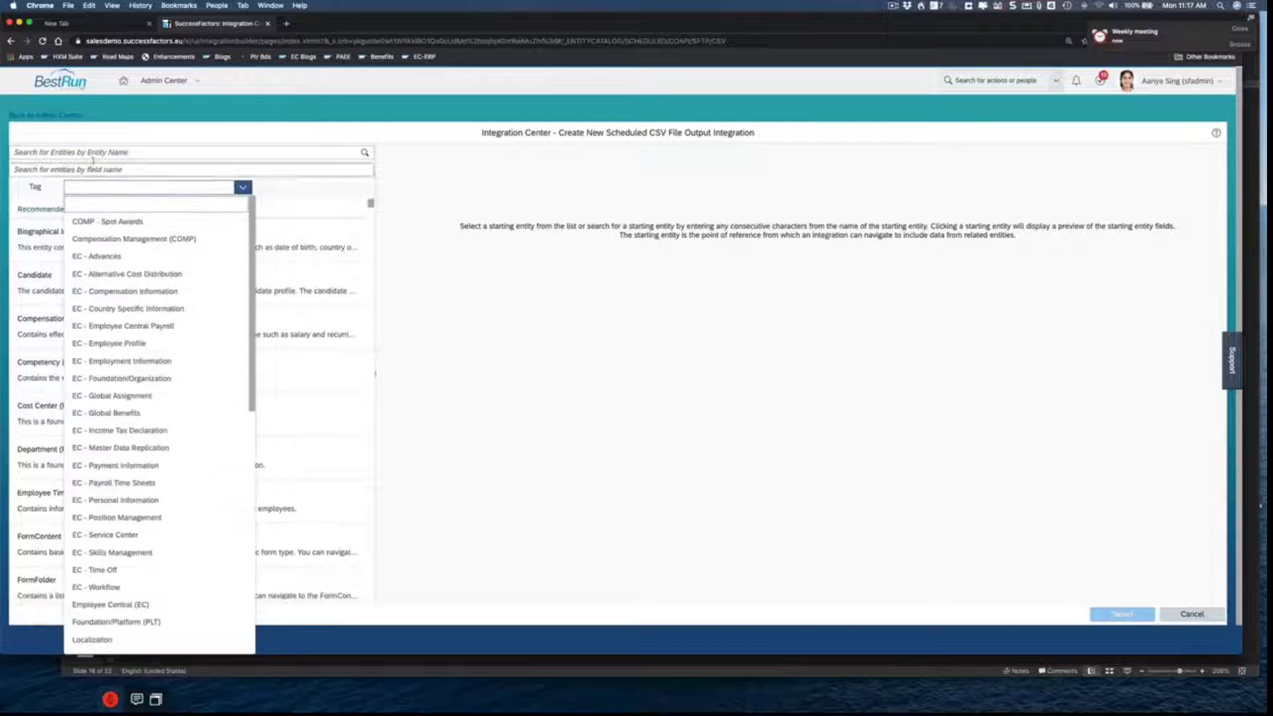
pyautogui.click(92, 152)
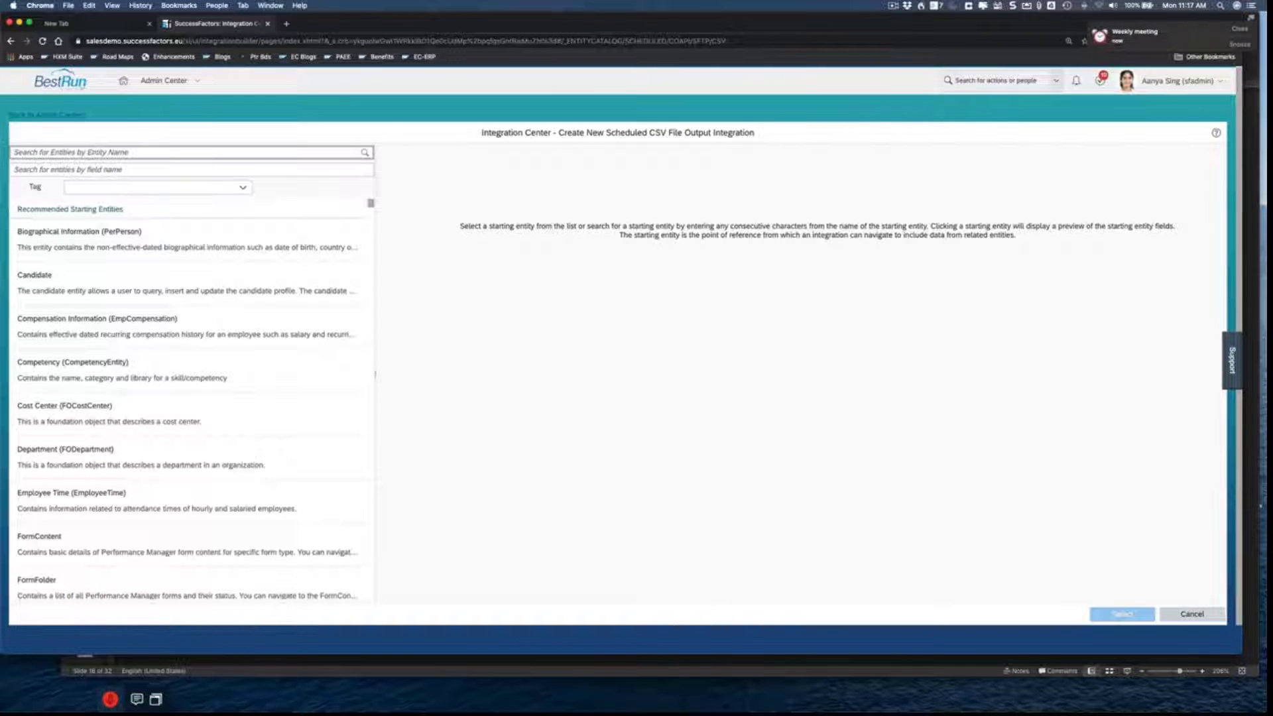
pyautogui.write('empjo')
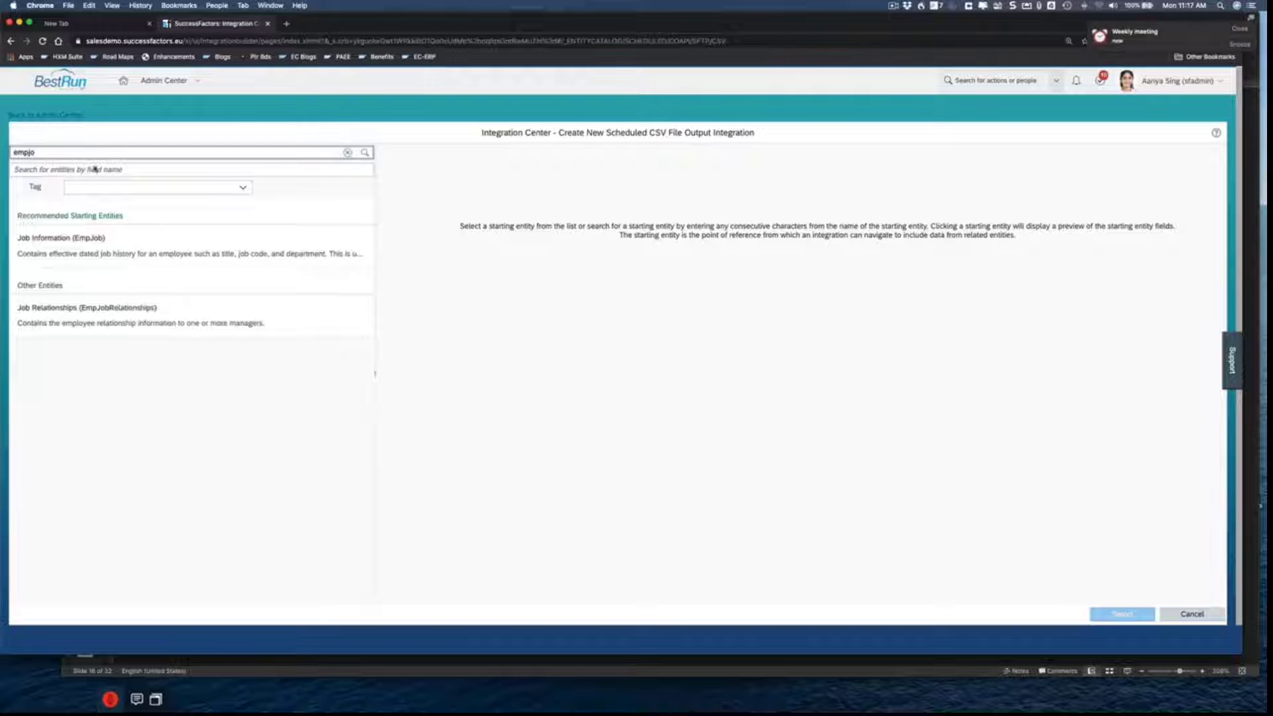
pyautogui.doubleClick(54, 153)
pyautogui.press('BackSpace')
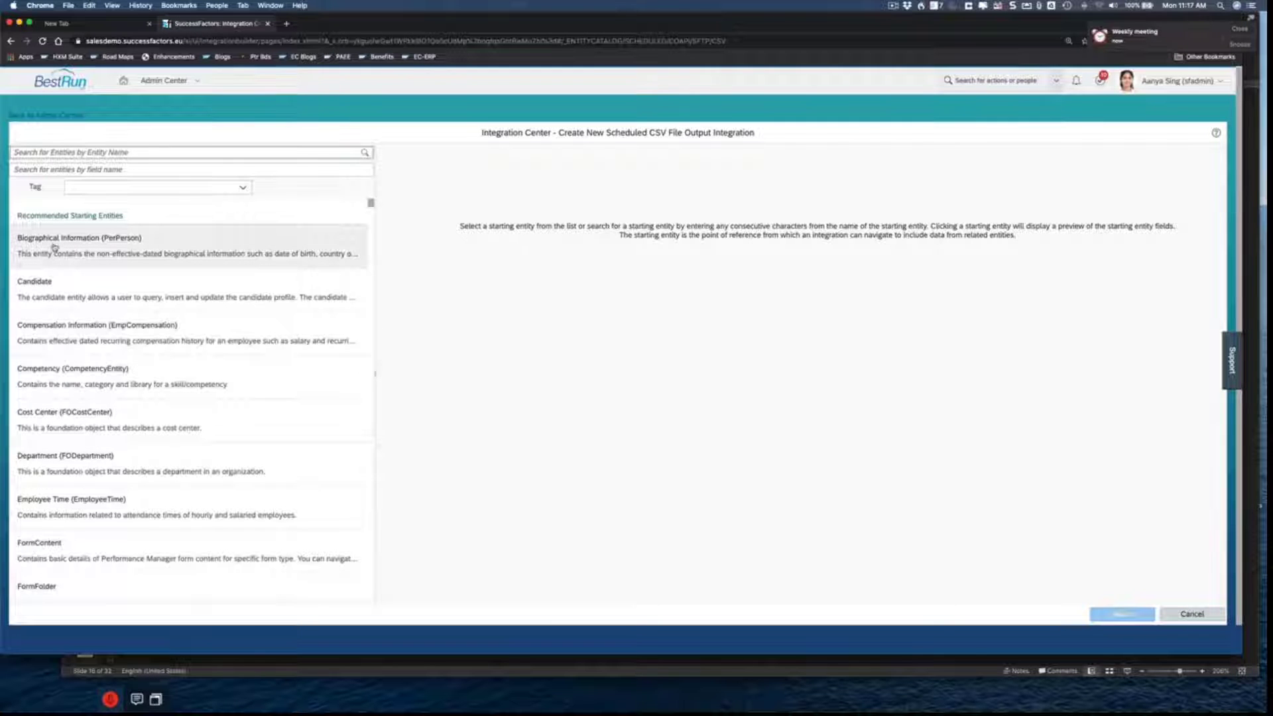
# Use Biographical Information (PerPerson) as the starting entity, including Date Of Birth plus the employmentNav and personalInfoNav navigations
pyautogui.click(120, 244)
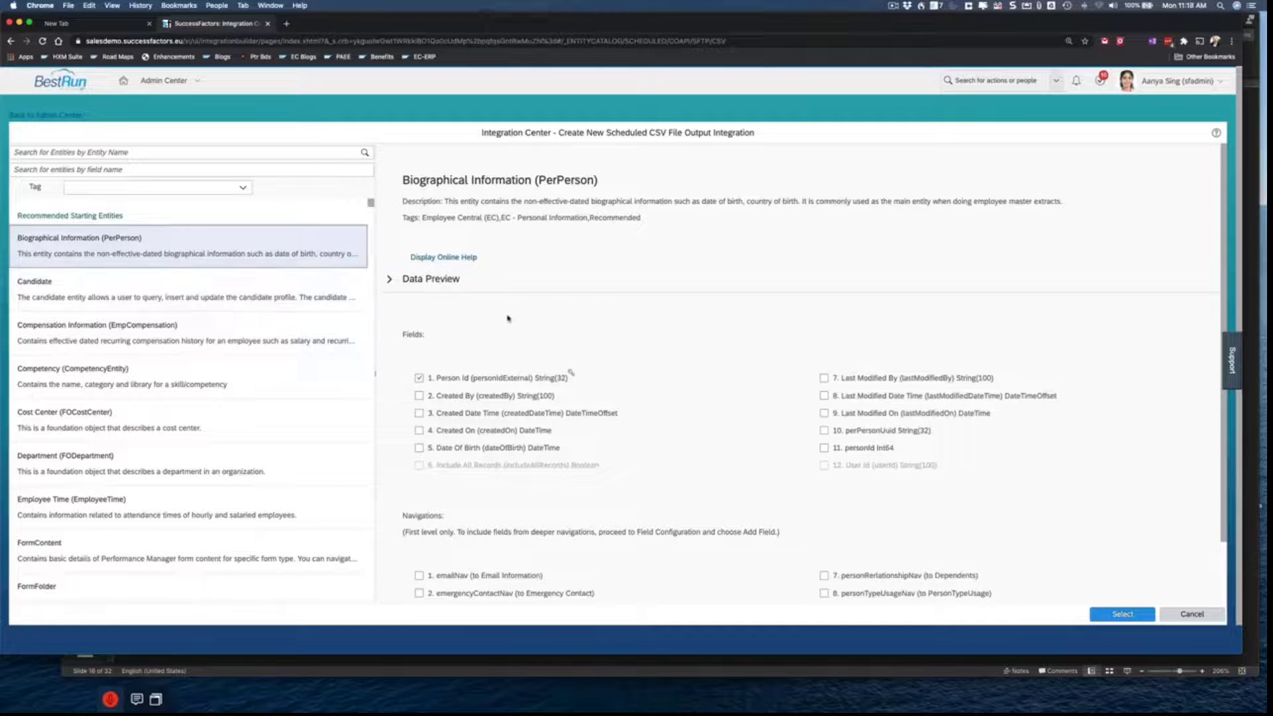
pyautogui.scroll(-3, 505, 318)
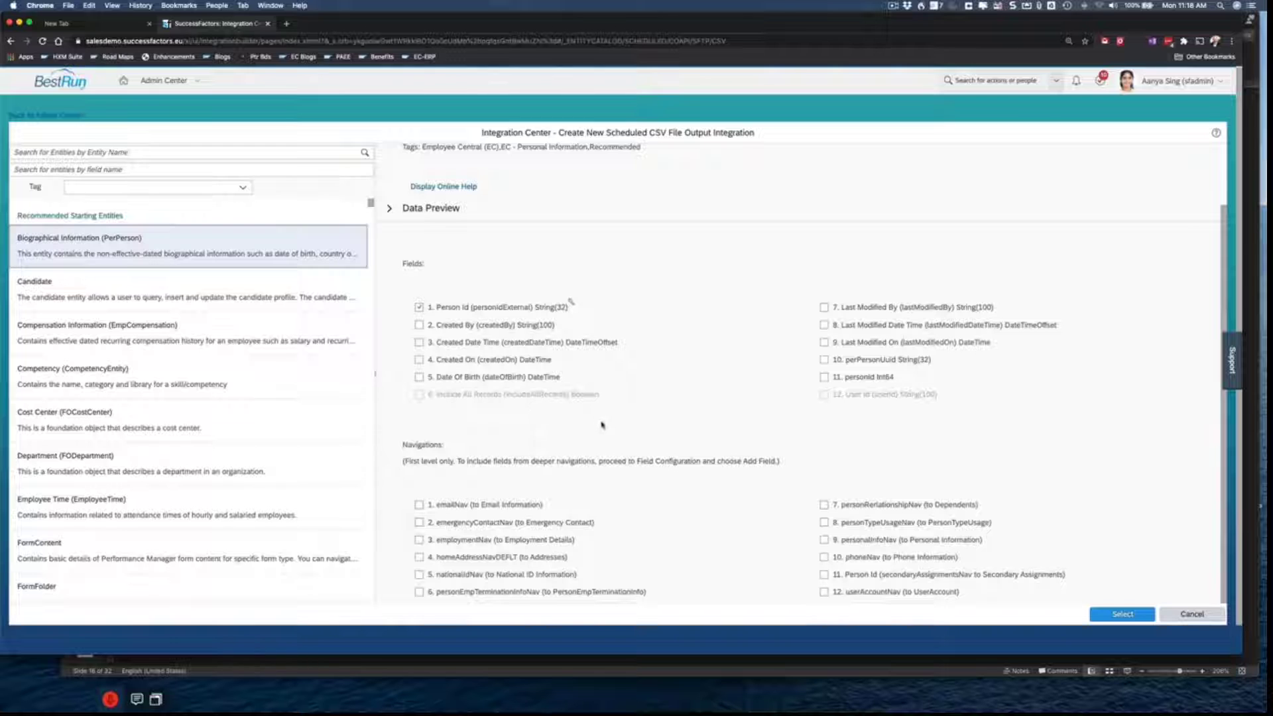
pyautogui.click(419, 377)
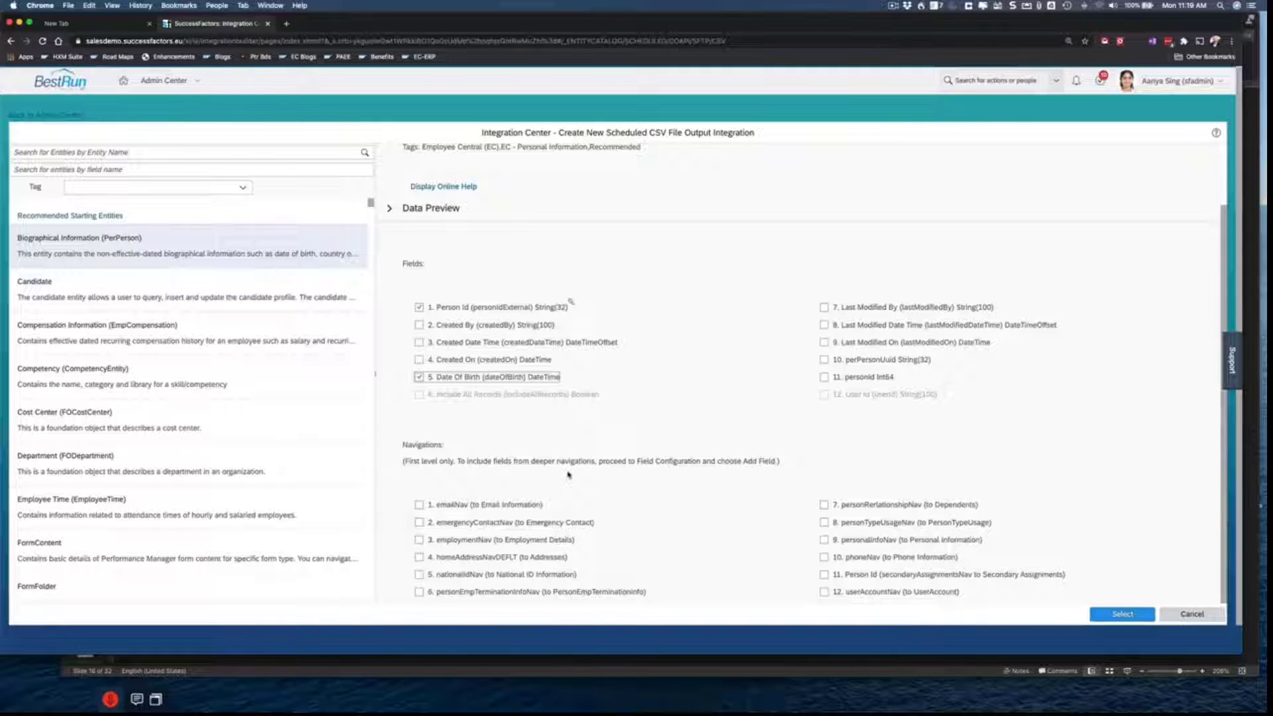
pyautogui.click(645, 513)
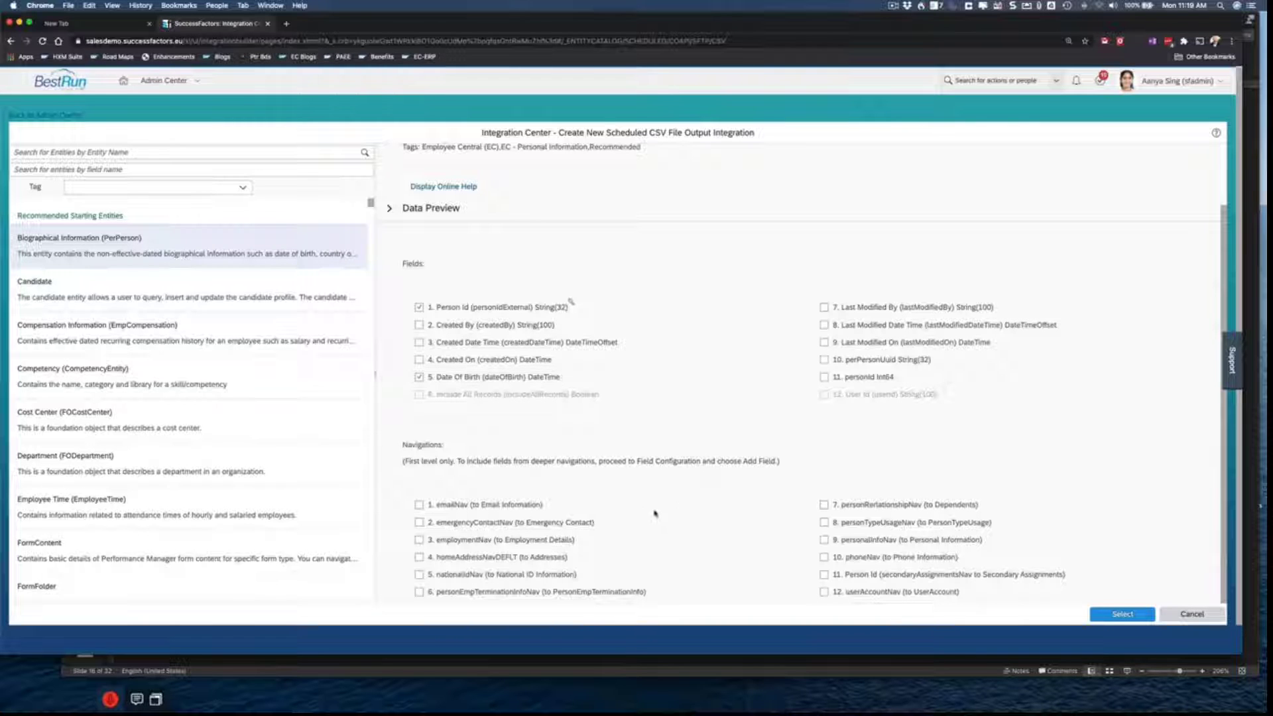
pyautogui.click(419, 540)
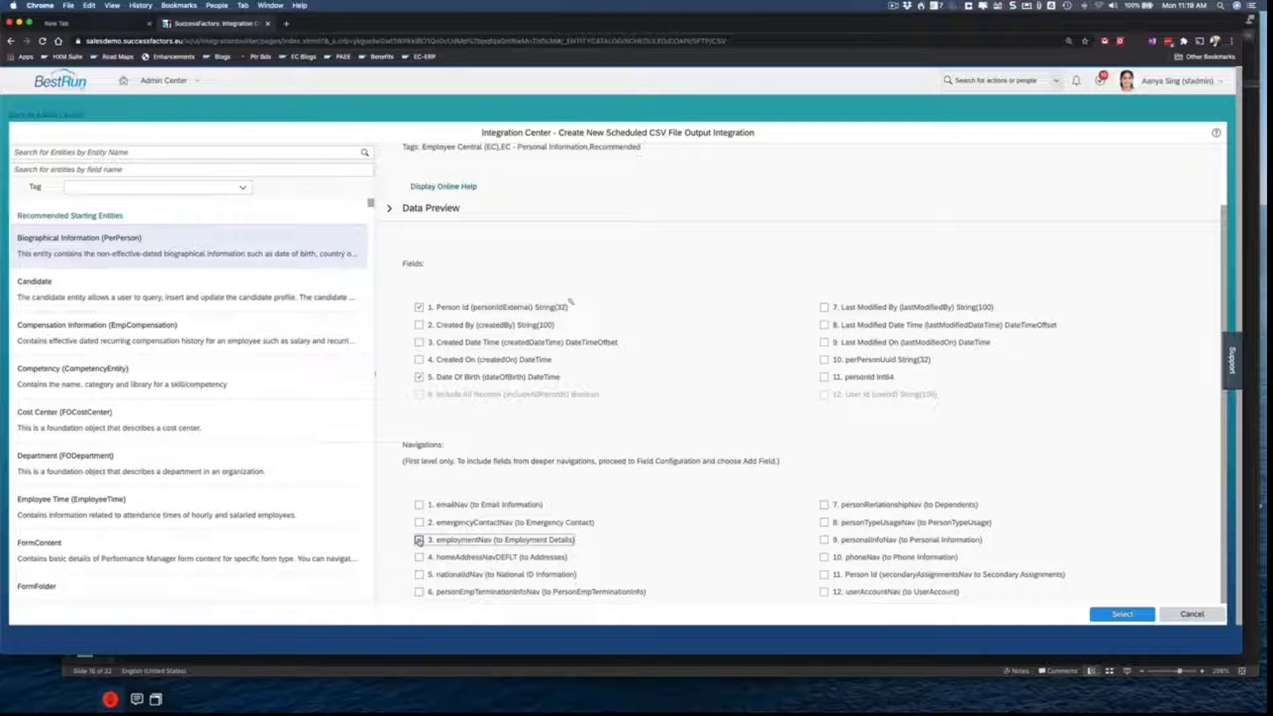
pyautogui.click(823, 539)
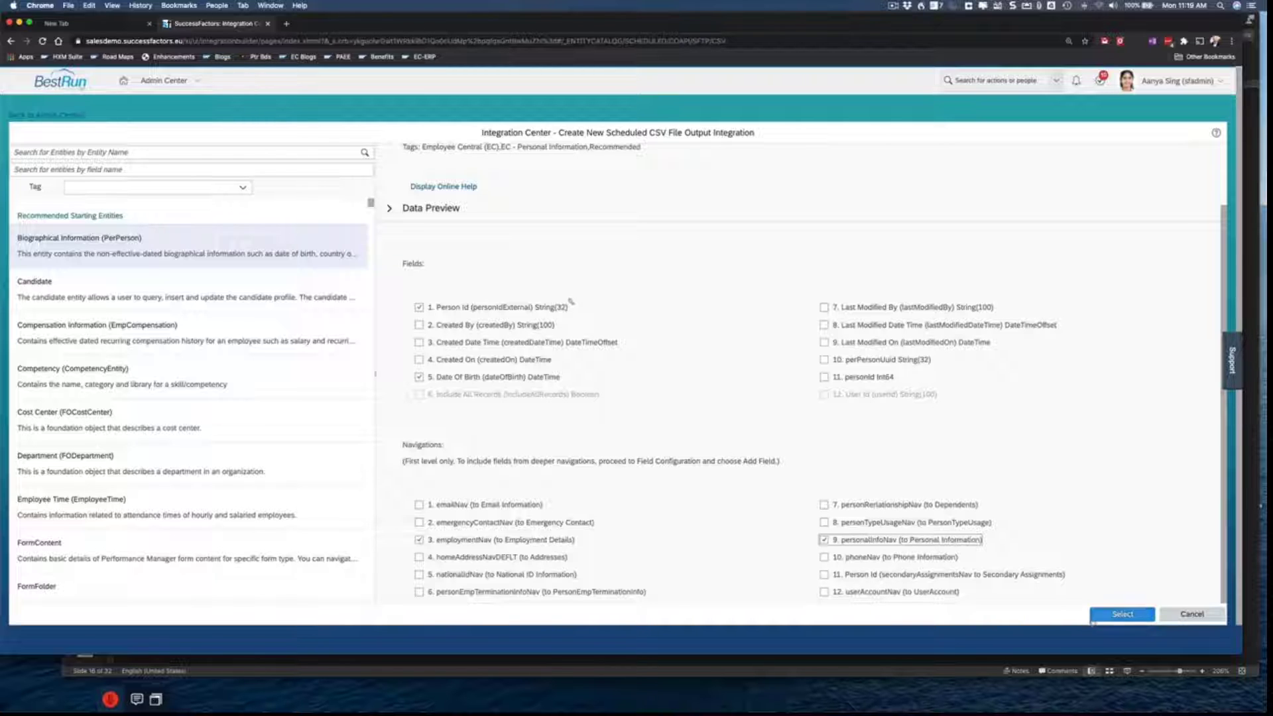
pyautogui.click(1116, 616)
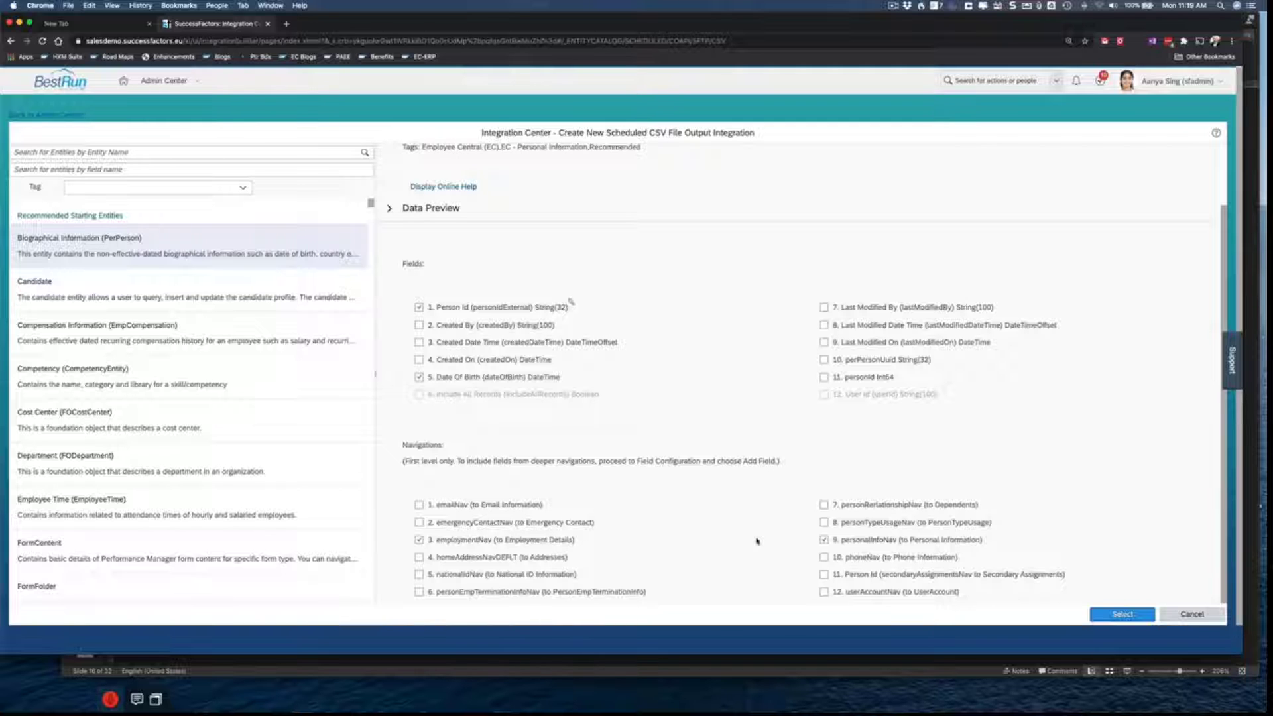
pyautogui.click(1118, 615)
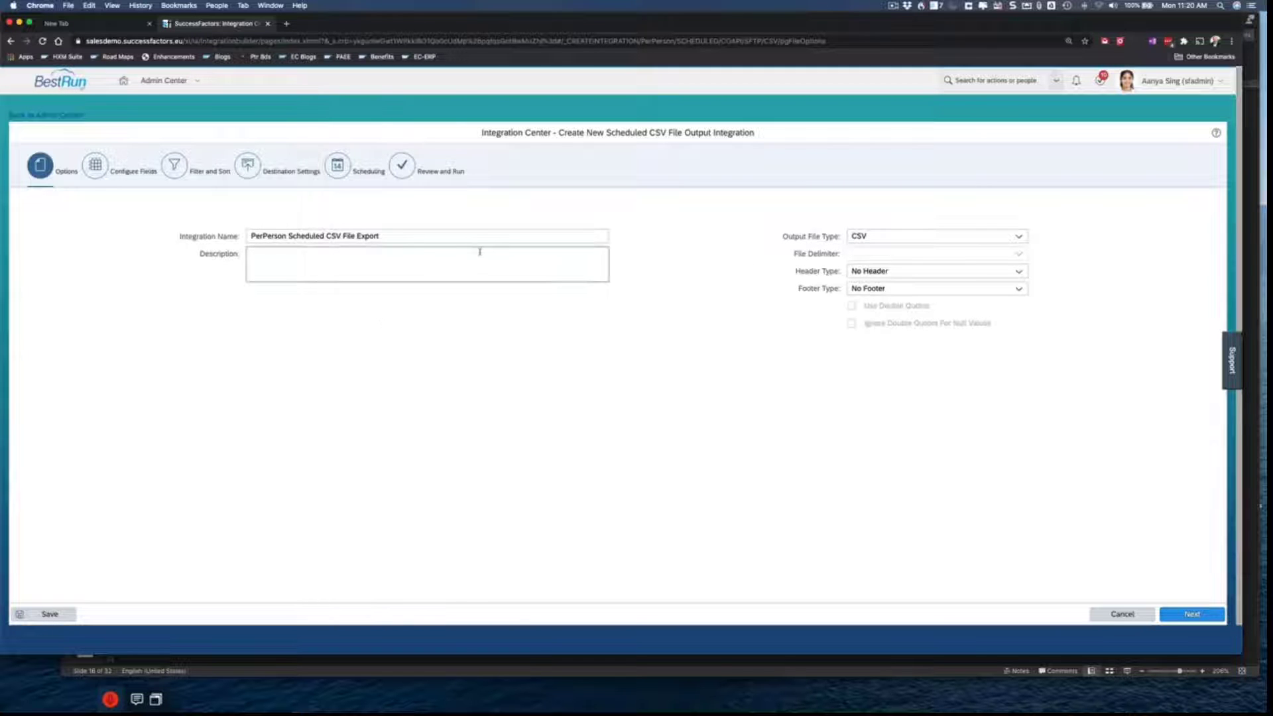
# Review the choices offered for the output file type, header type and footer type without changing them
pyautogui.click(1021, 237)
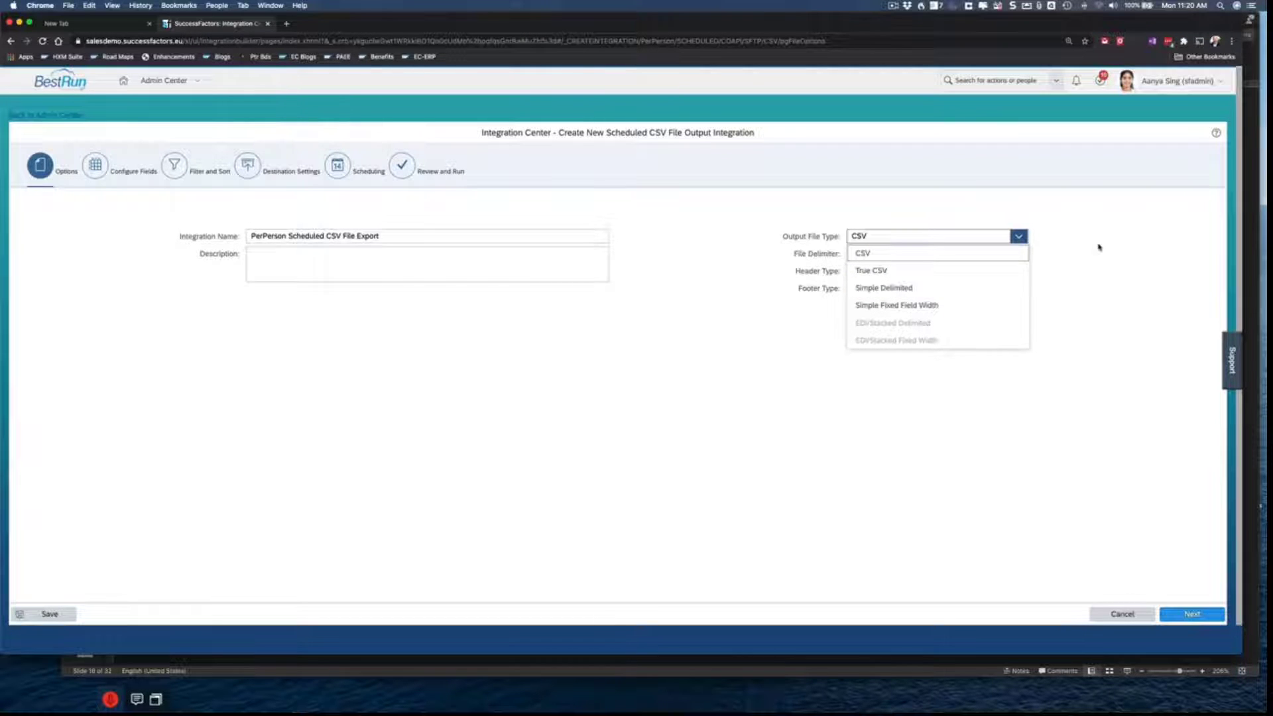
pyautogui.click(734, 325)
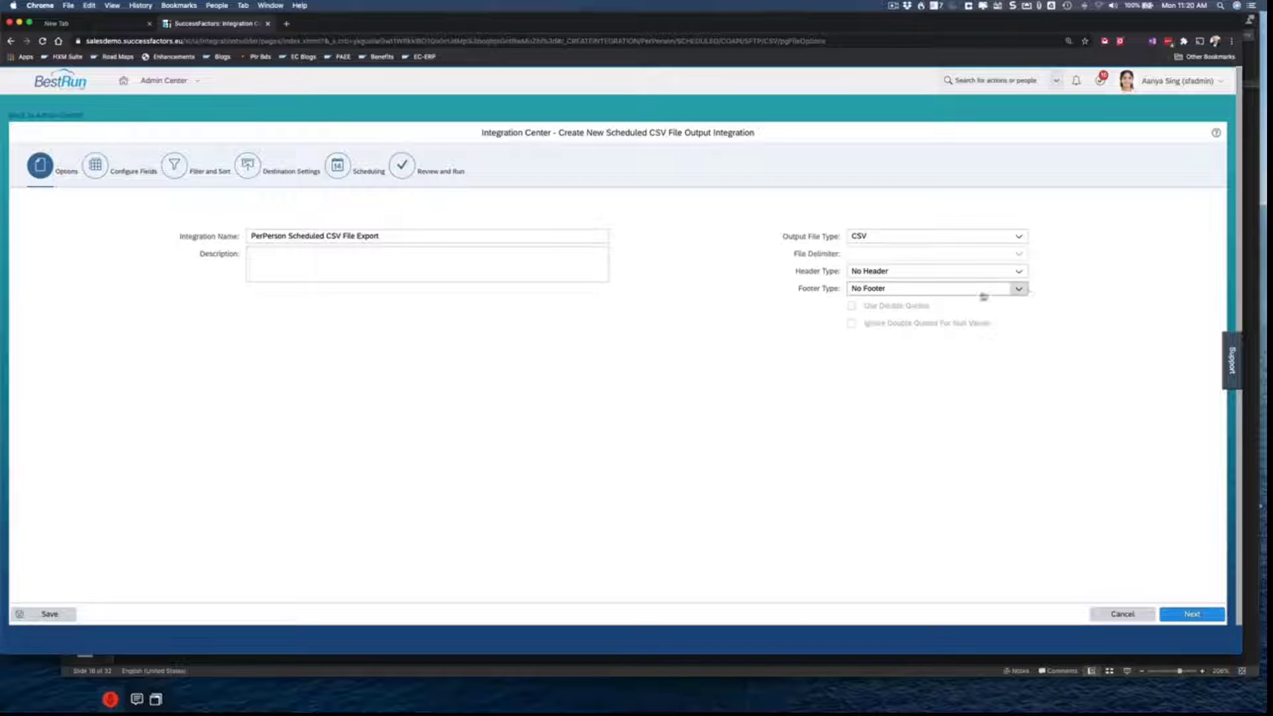
pyautogui.click(1019, 273)
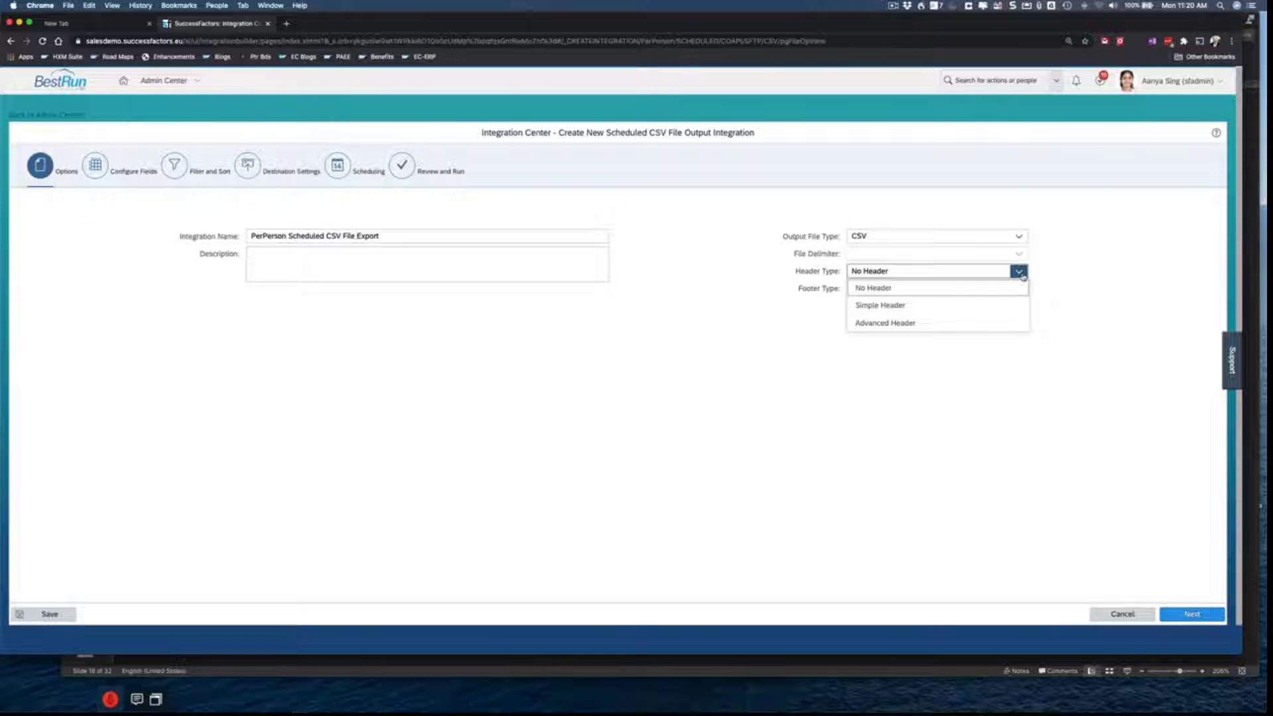
pyautogui.click(686, 366)
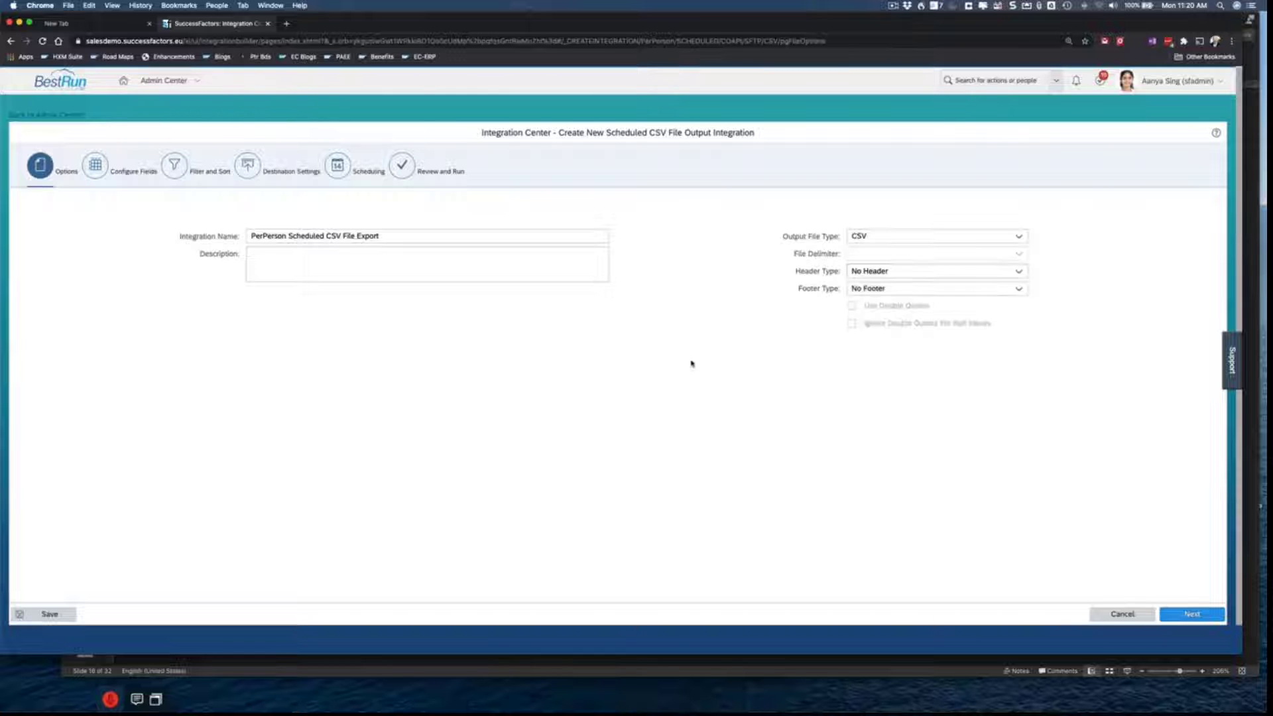
pyautogui.click(1018, 287)
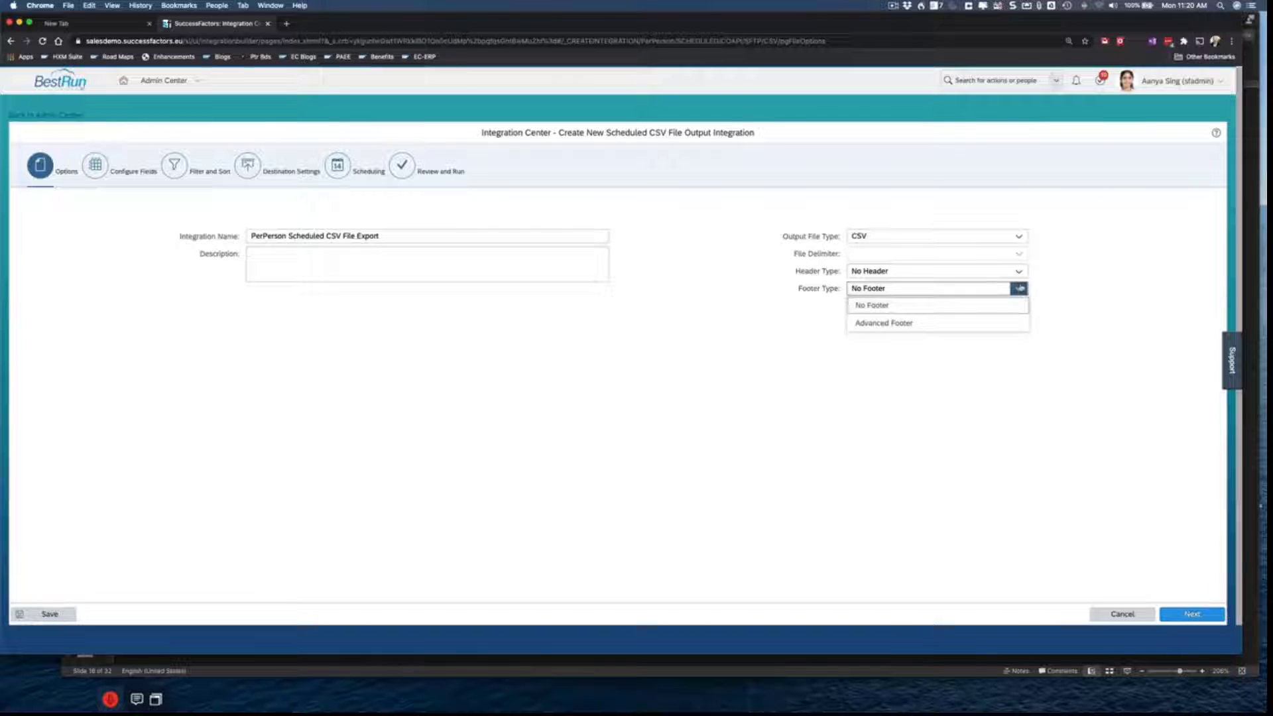
pyautogui.click(1090, 284)
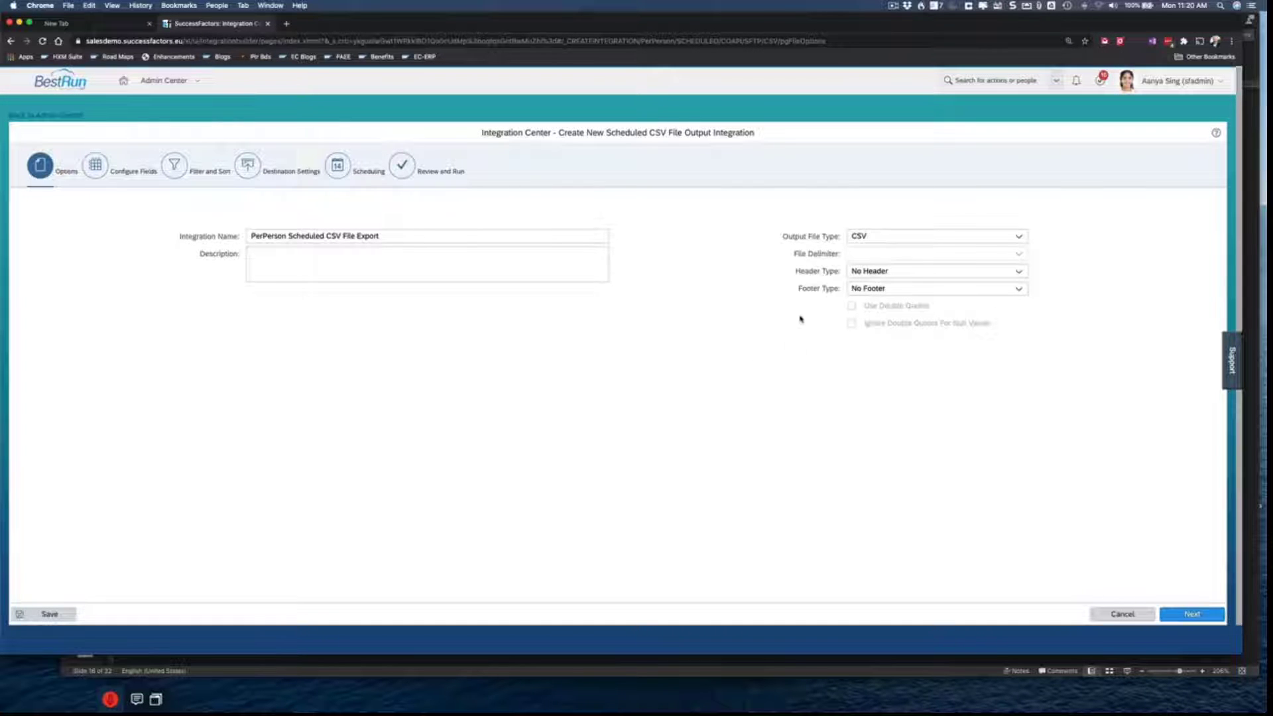
# Set the header type to Simple Header and proceed to the field configuration
pyautogui.click(1016, 271)
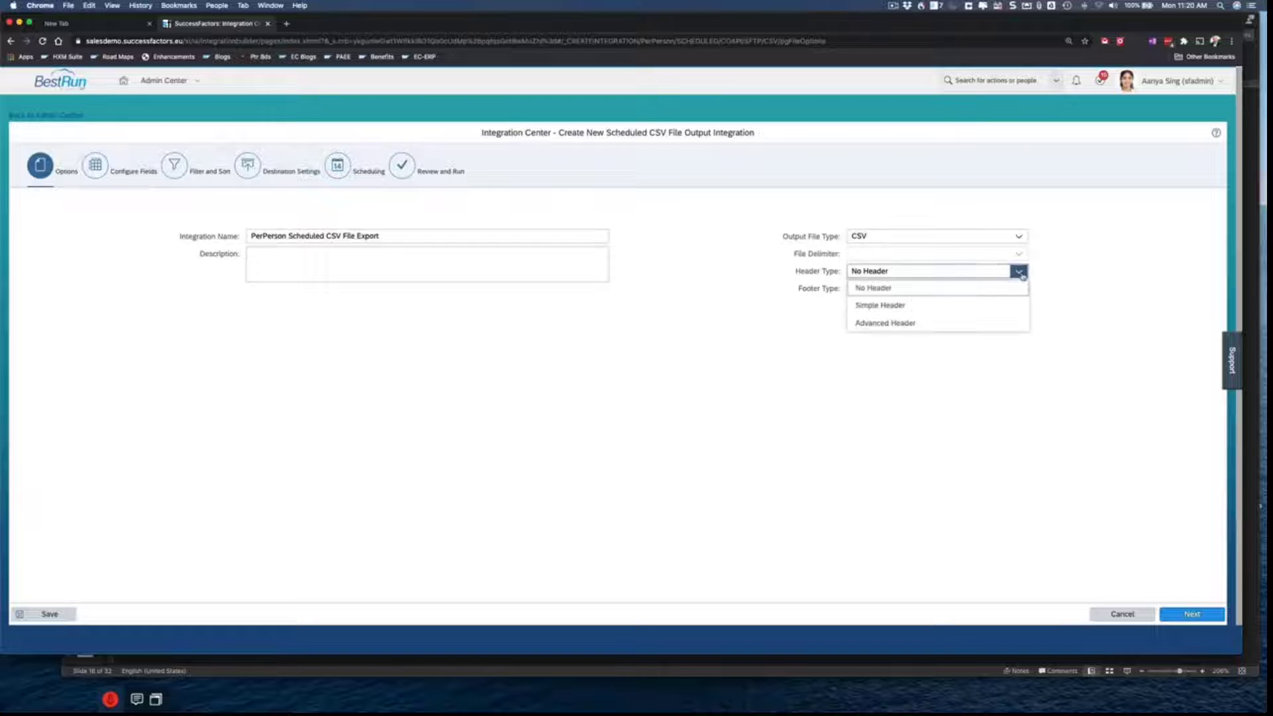
pyautogui.click(930, 306)
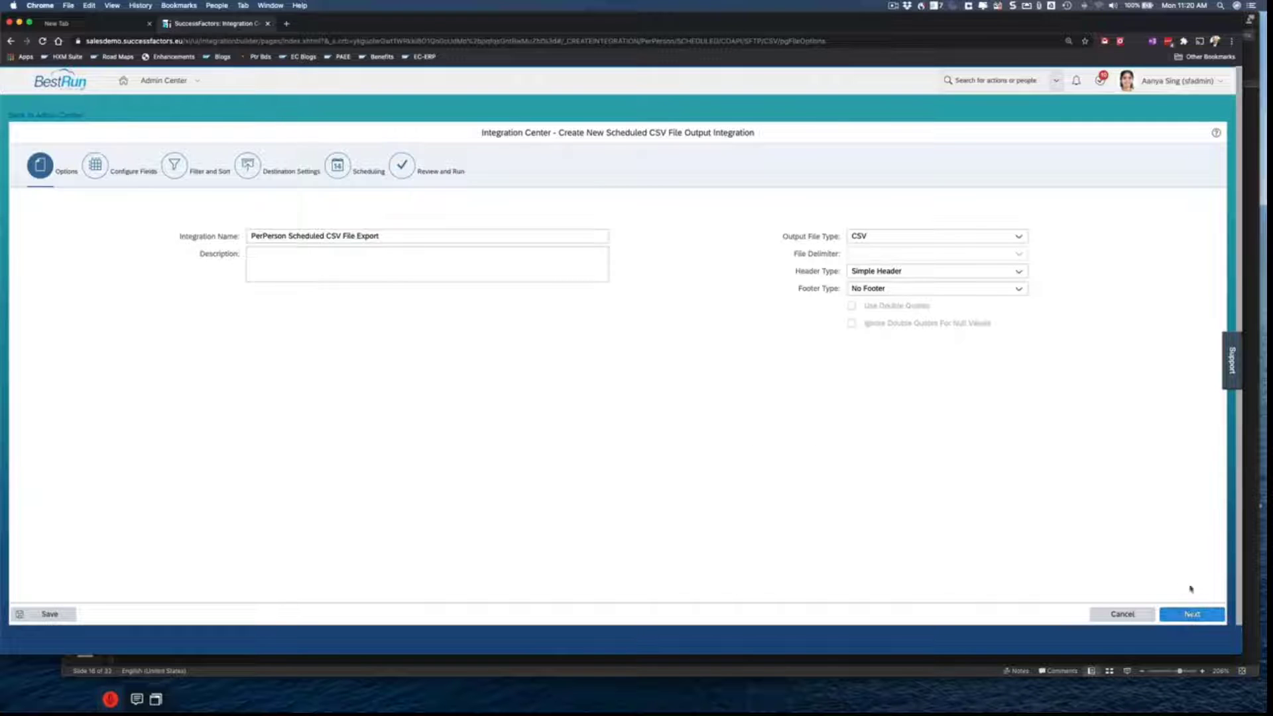
pyautogui.click(1189, 615)
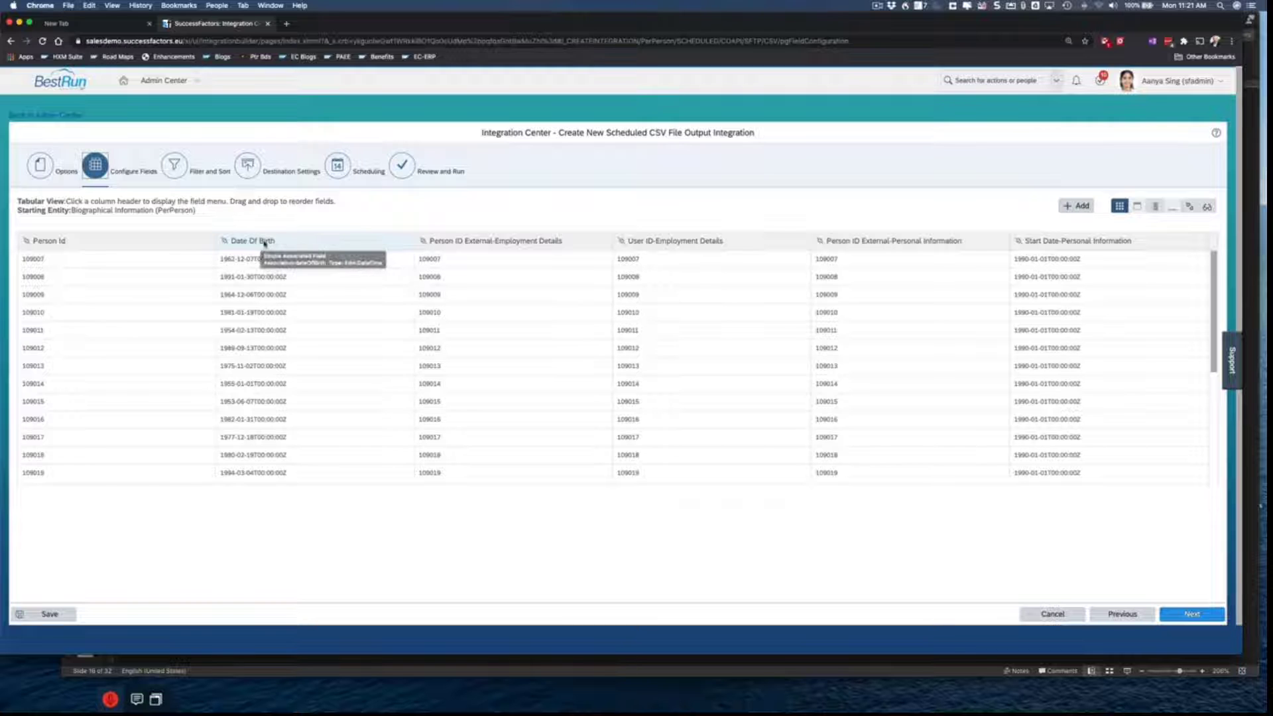
# Set the Date Of Birth field's format to MM/dd/yyyy in its field options
pyautogui.click(289, 244)
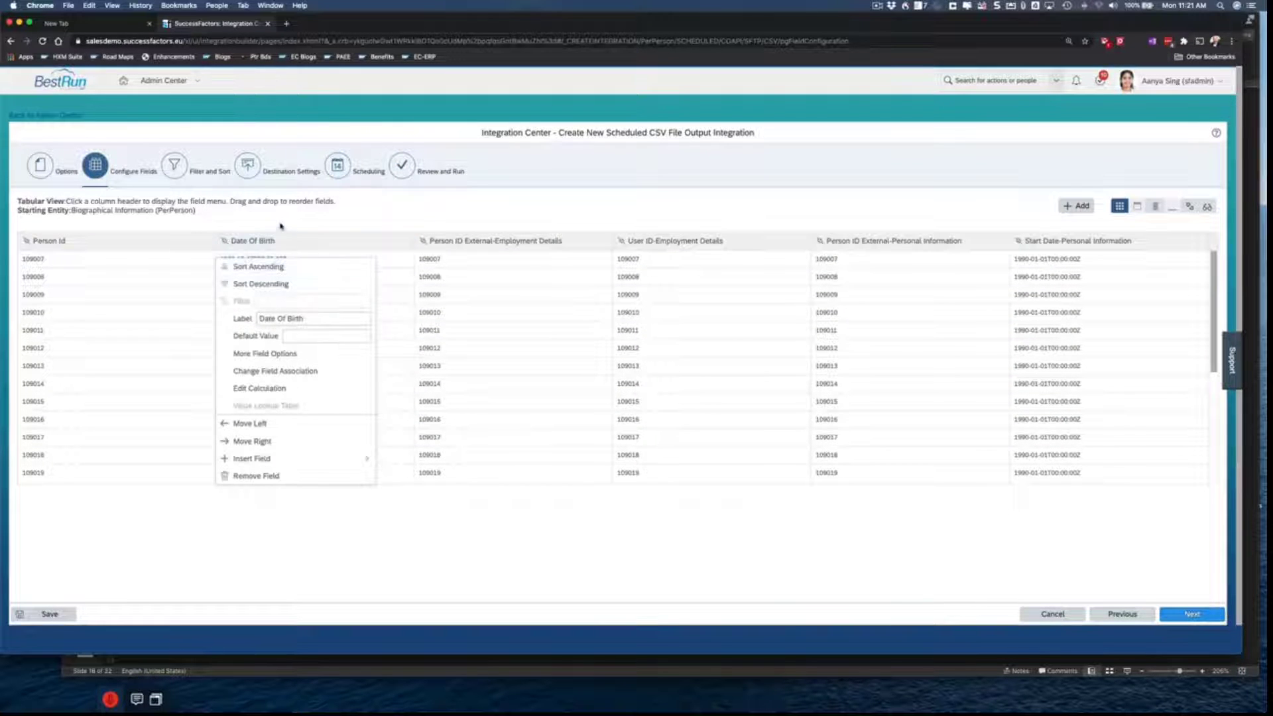
pyautogui.click(283, 228)
pyautogui.click(281, 245)
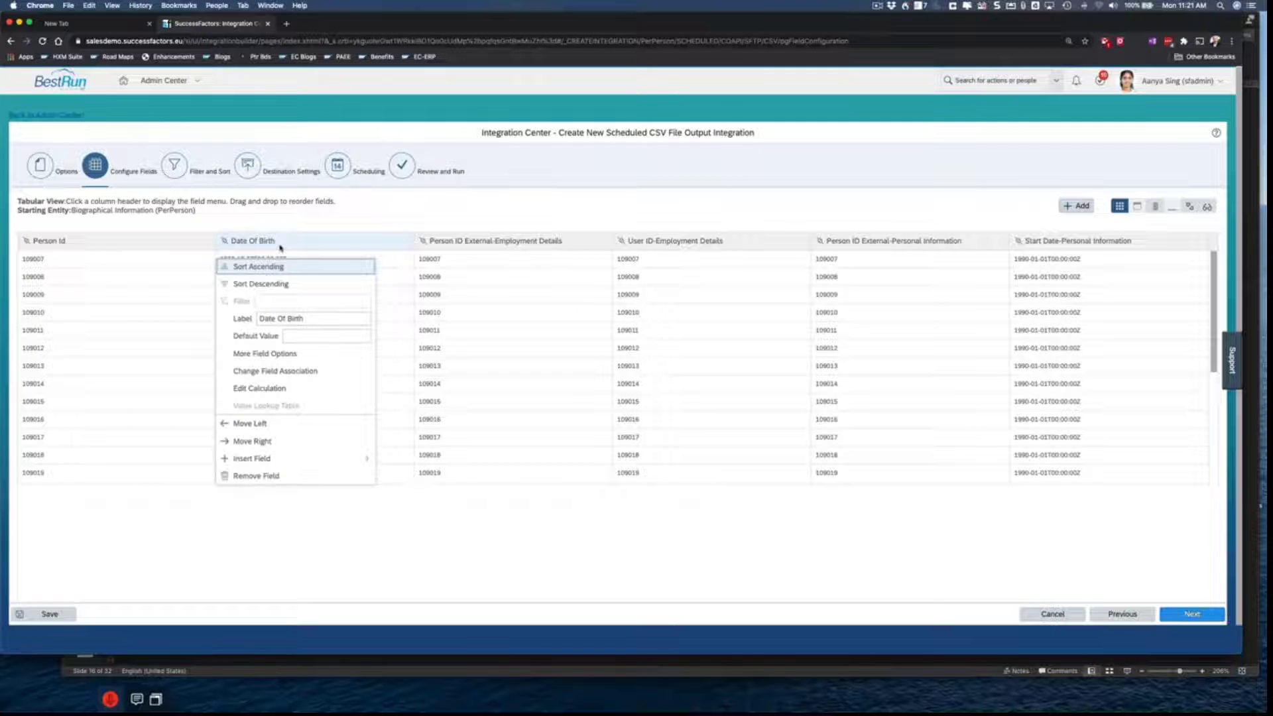
pyautogui.click(262, 354)
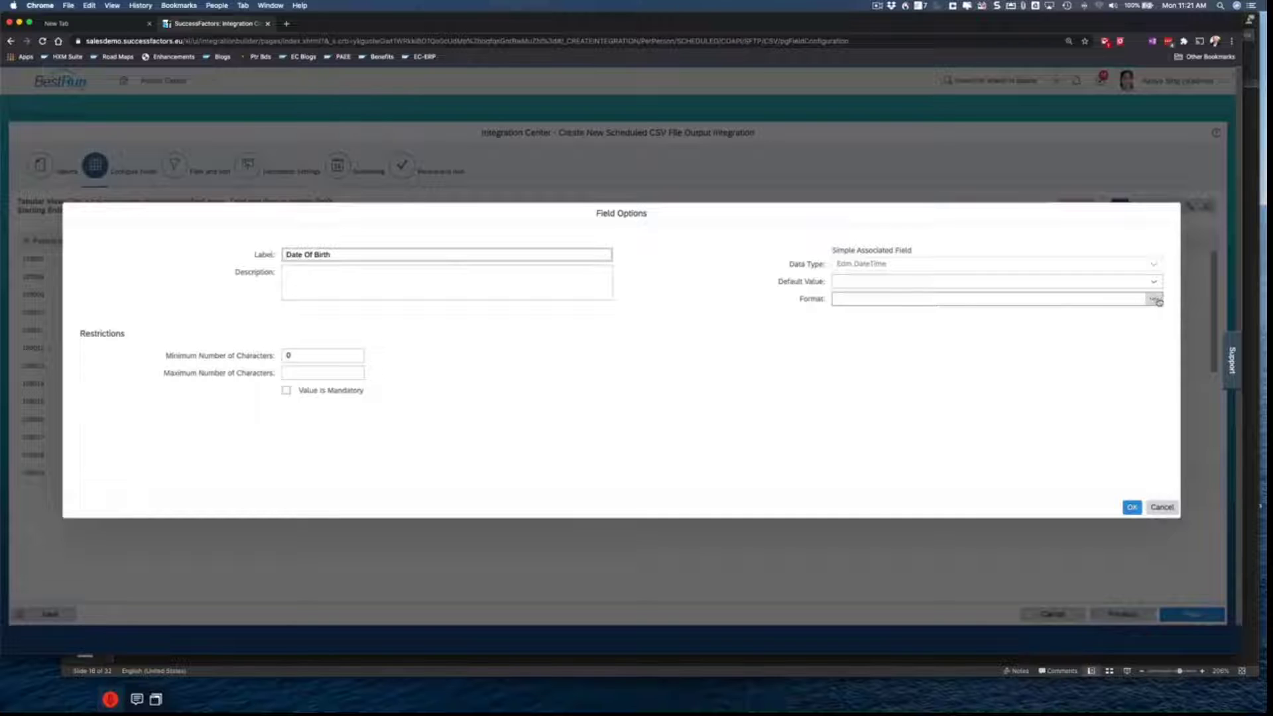
pyautogui.click(1153, 298)
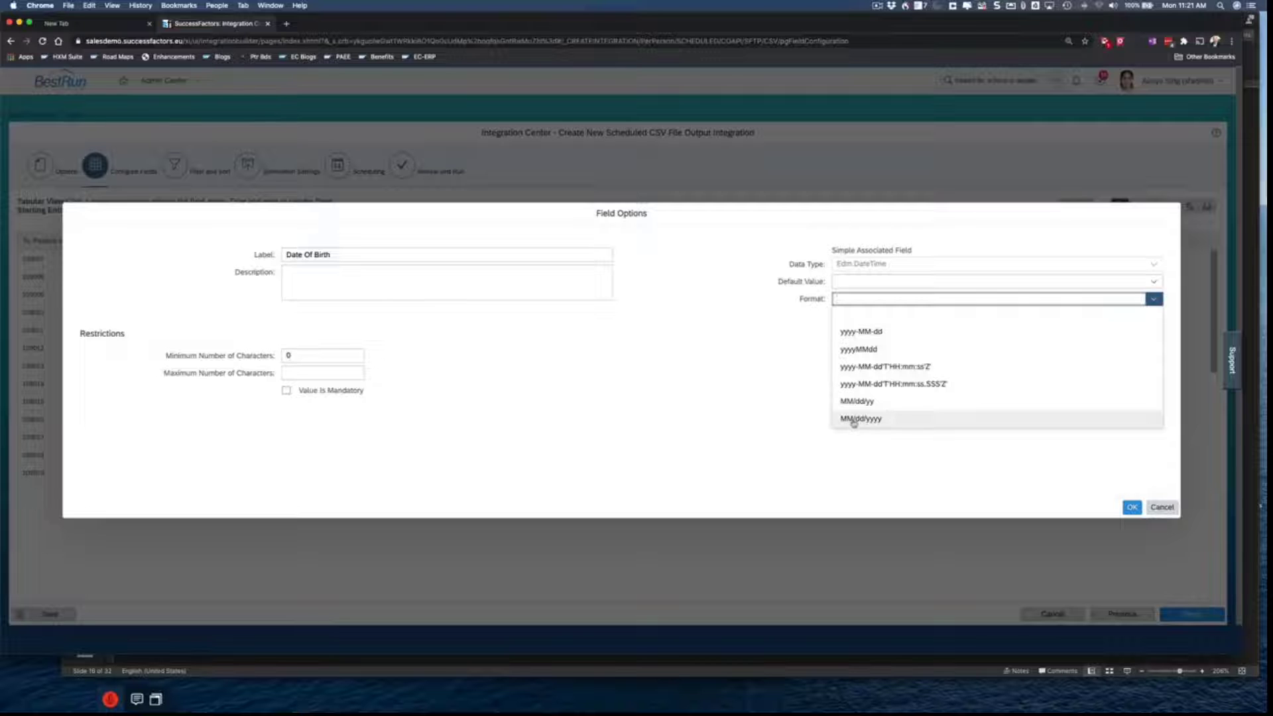
pyautogui.click(853, 419)
pyautogui.click(1131, 506)
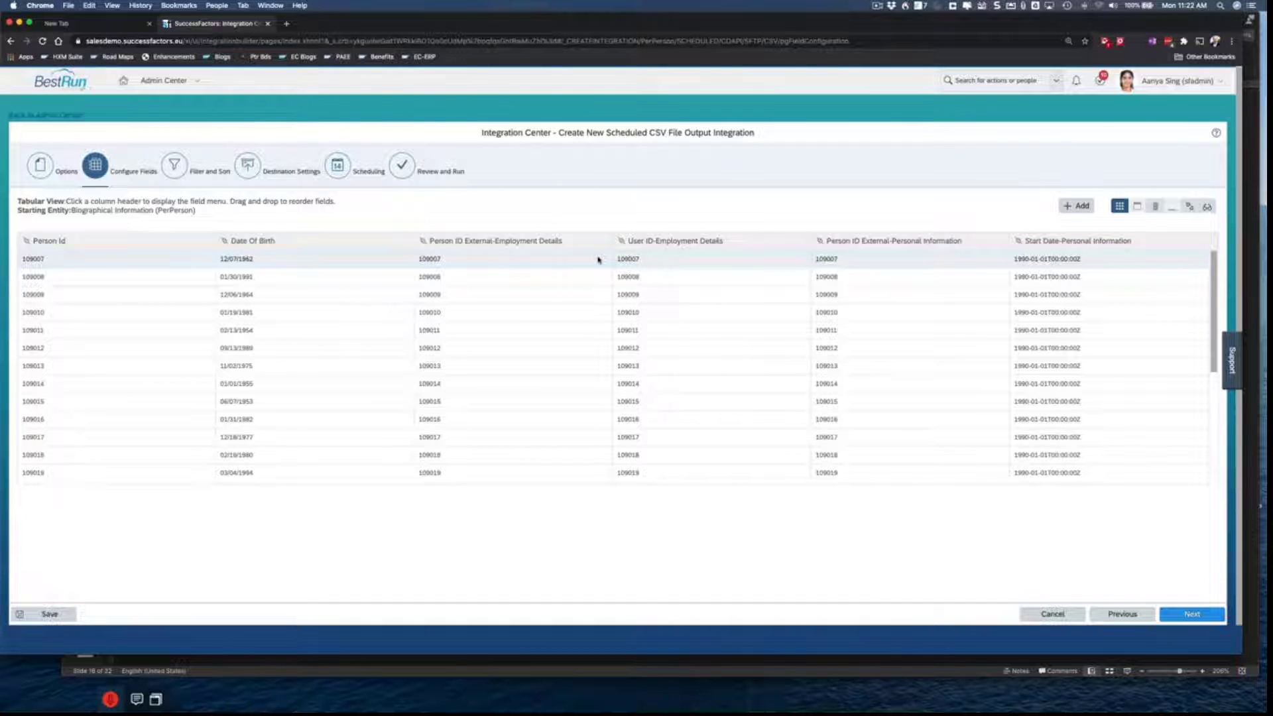
# Remove the Person ID External and User ID fields of Employment Details from the output
pyautogui.click(537, 240)
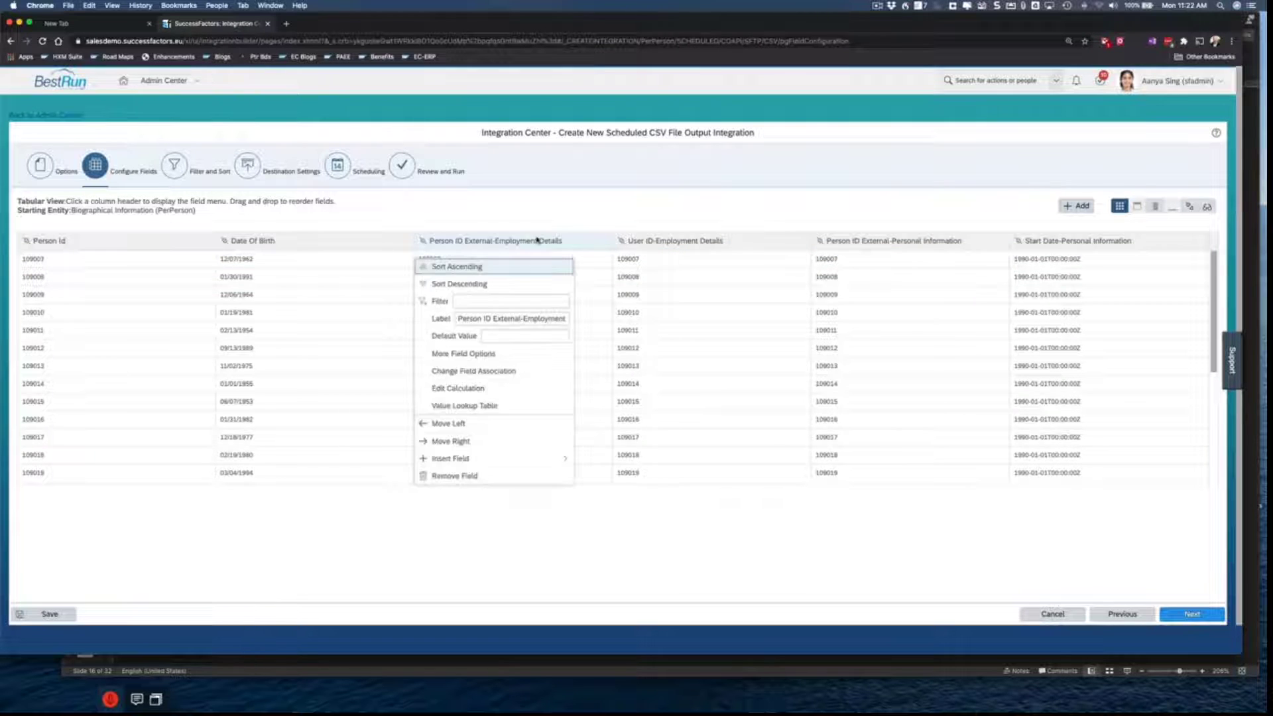
pyautogui.click(535, 182)
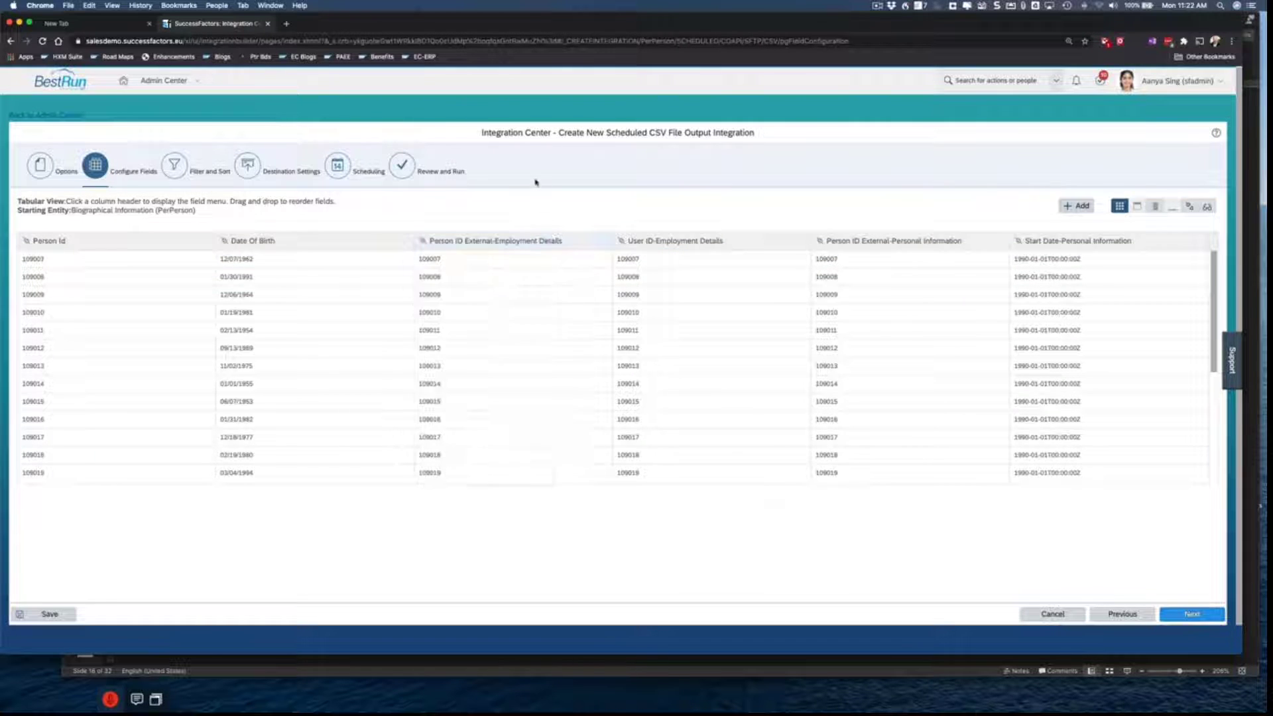
pyautogui.click(564, 242)
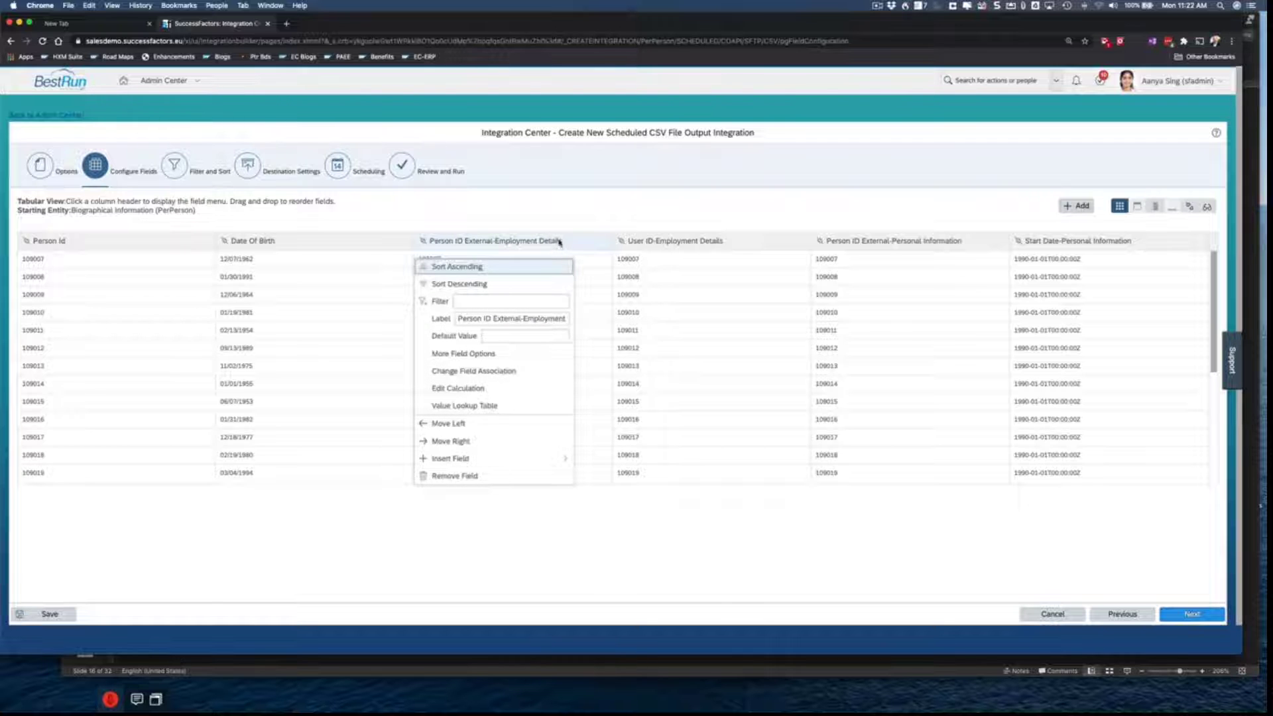
pyautogui.click(456, 476)
pyautogui.click(542, 239)
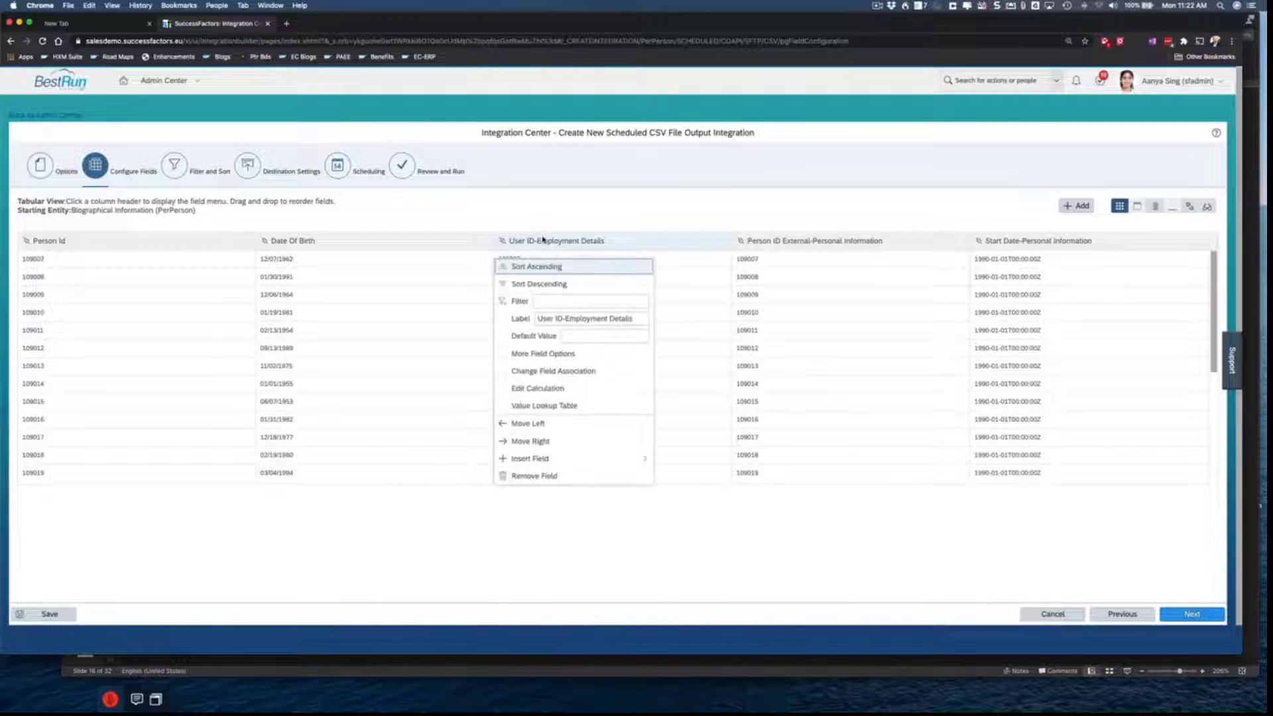
pyautogui.click(539, 475)
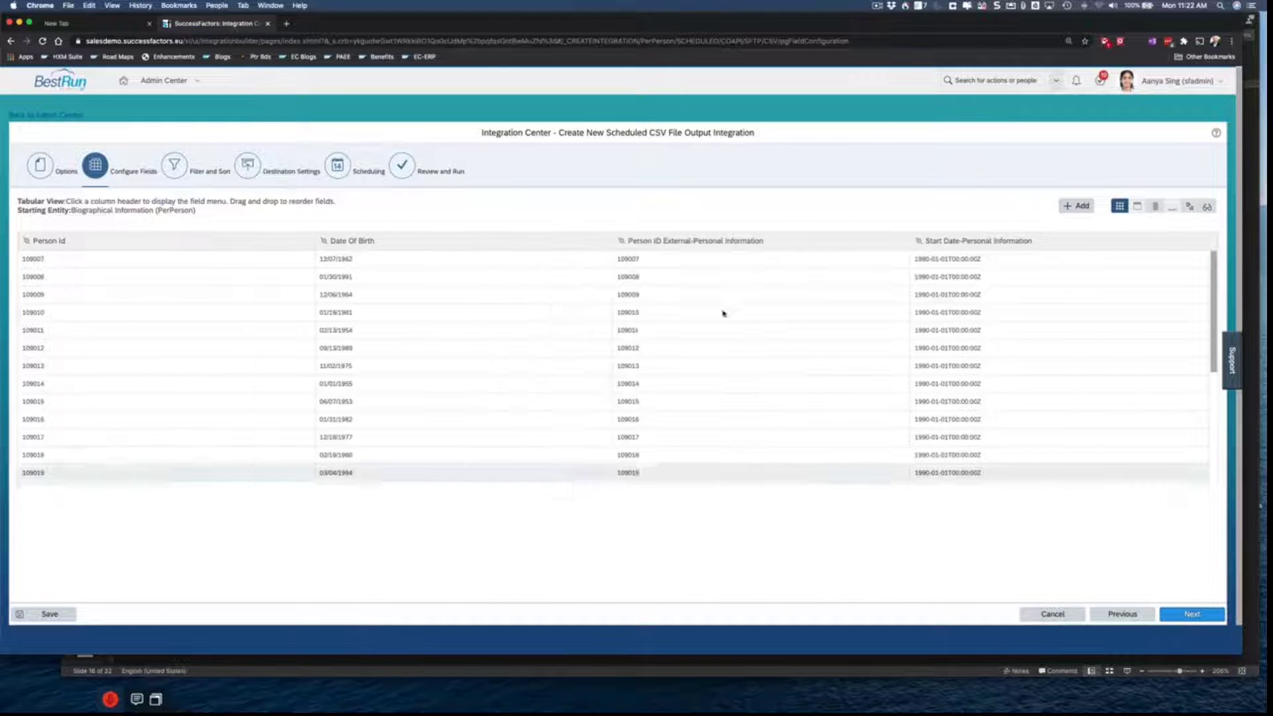
# Remove the Person ID External and Start Date fields of Personal Information from the output
pyautogui.click(671, 241)
pyautogui.click(676, 476)
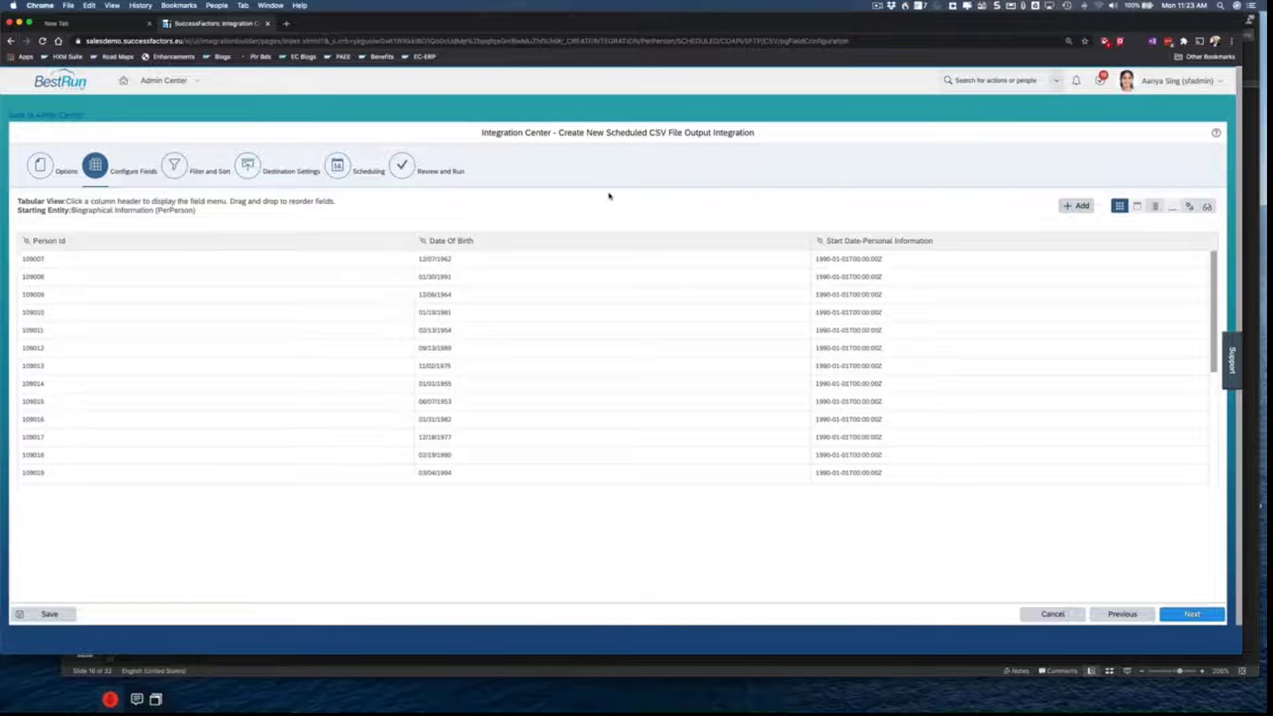
pyautogui.click(895, 241)
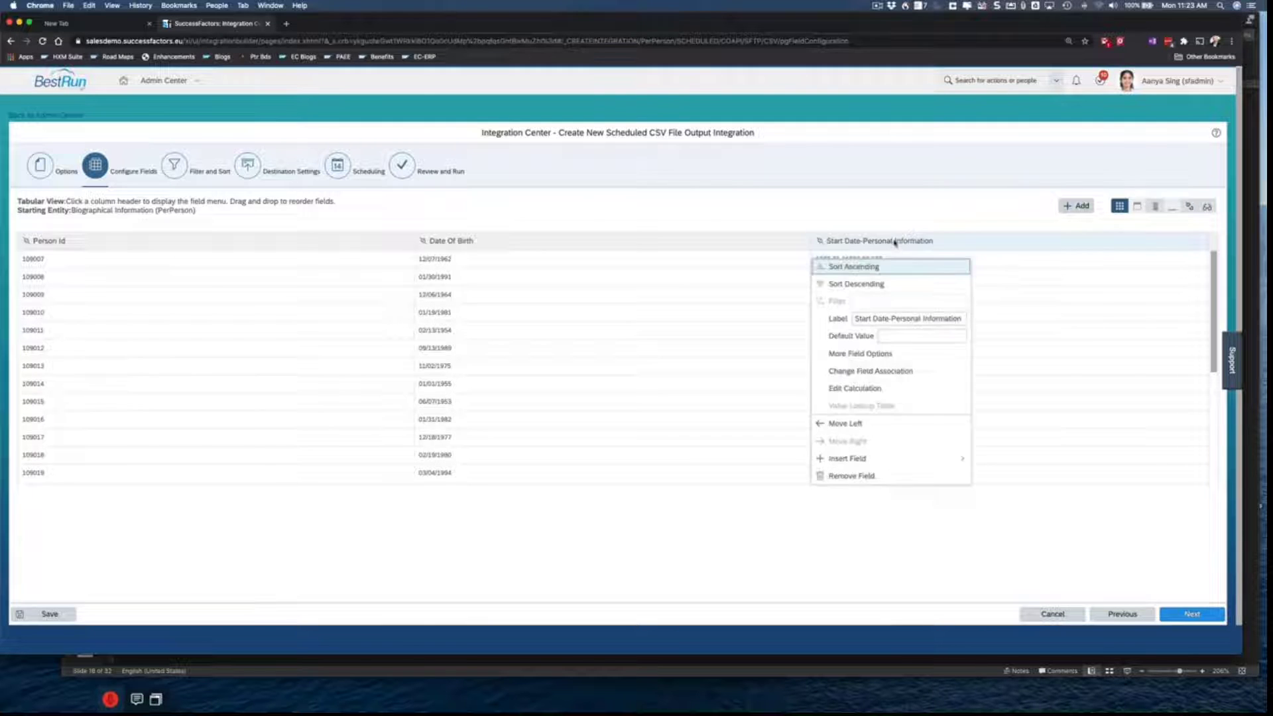
pyautogui.click(858, 480)
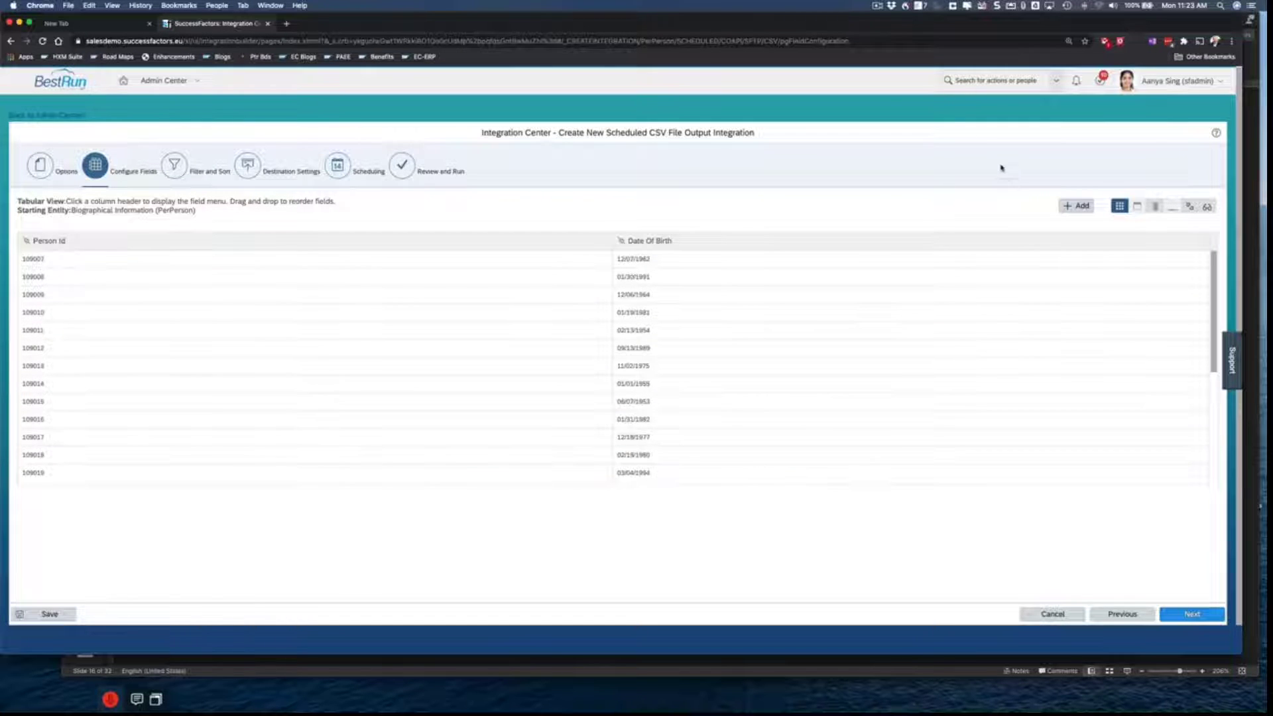
# Start adding a field to the output and search for Last Name from Biographical Information
pyautogui.click(1077, 207)
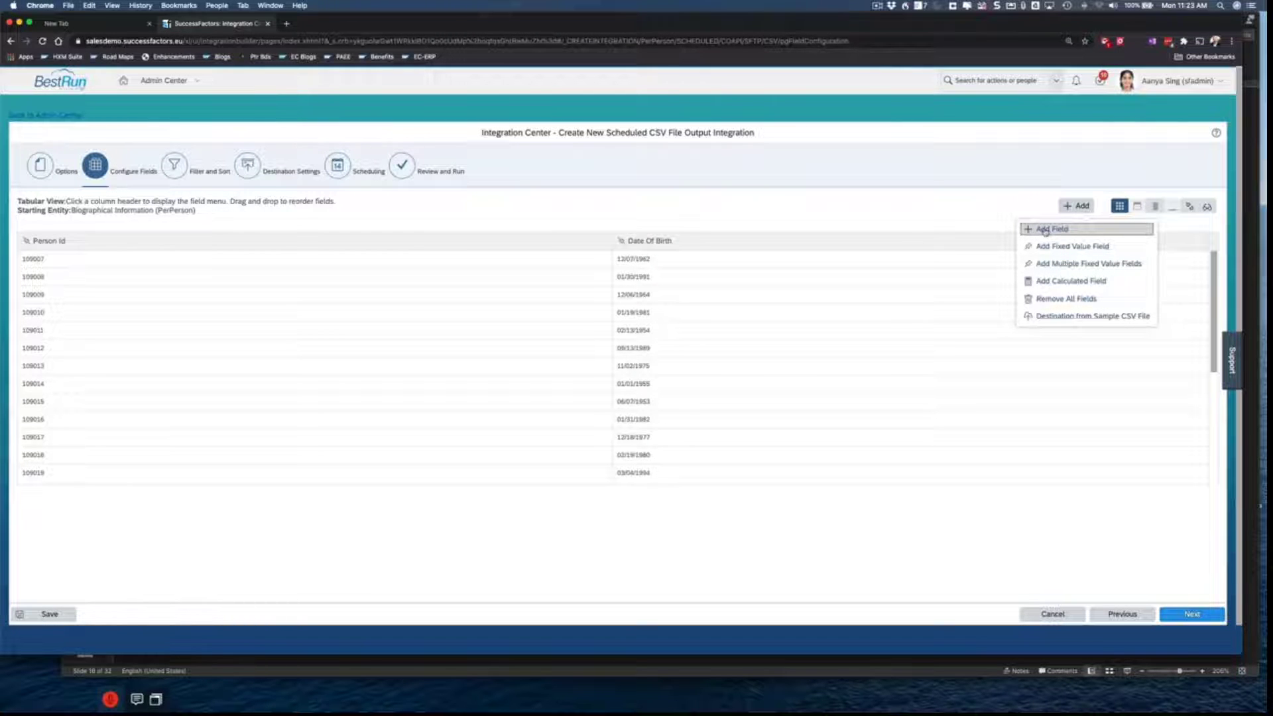
pyautogui.click(1046, 230)
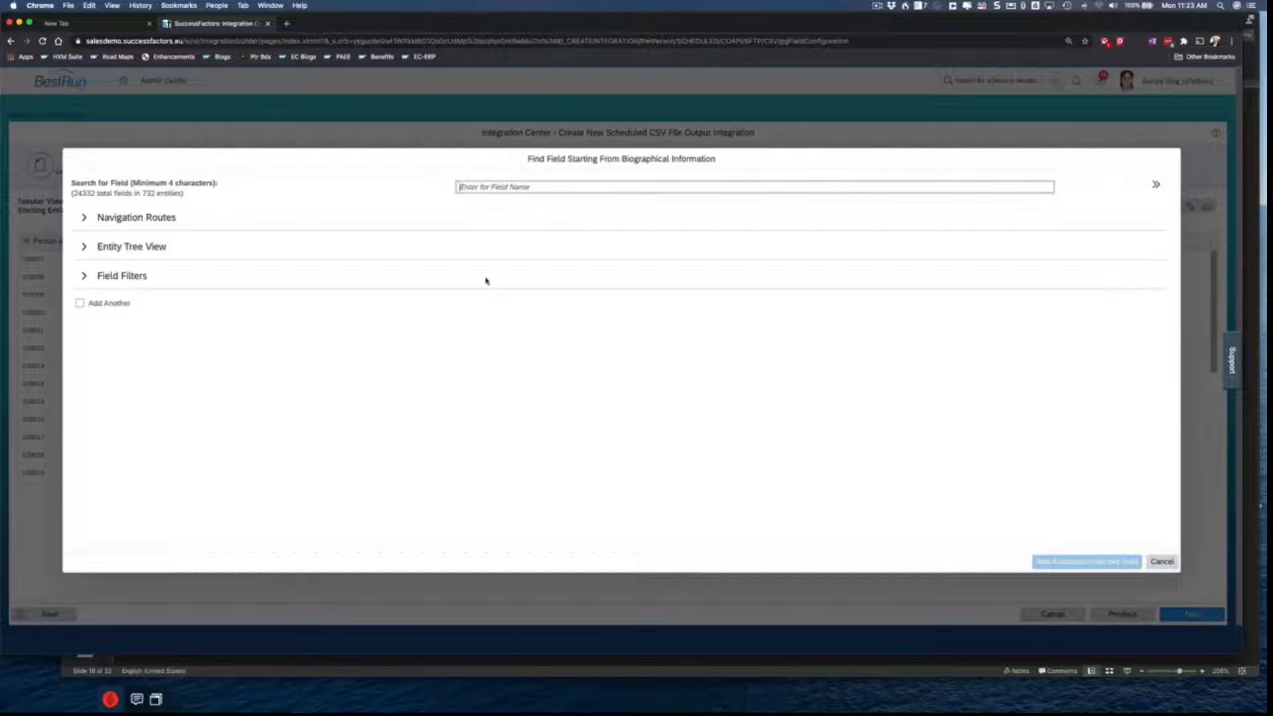
pyautogui.click(499, 188)
pyautogui.click(499, 188)
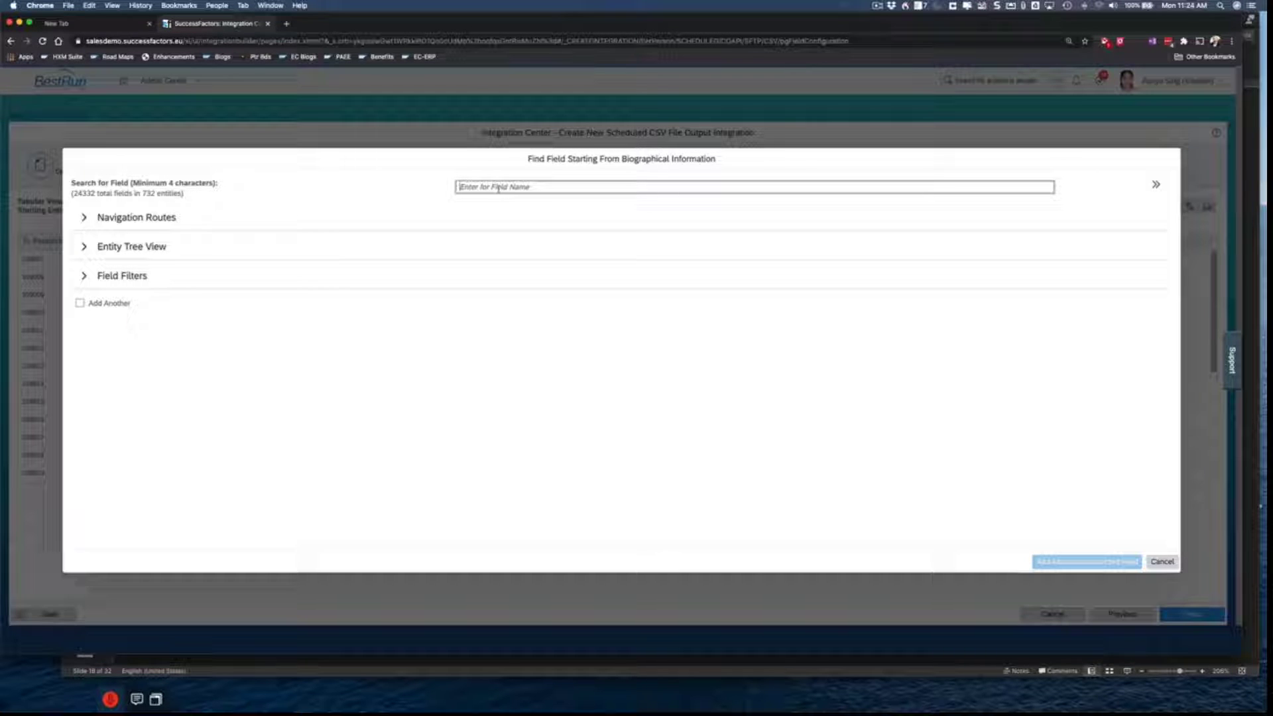
pyautogui.write('Last')
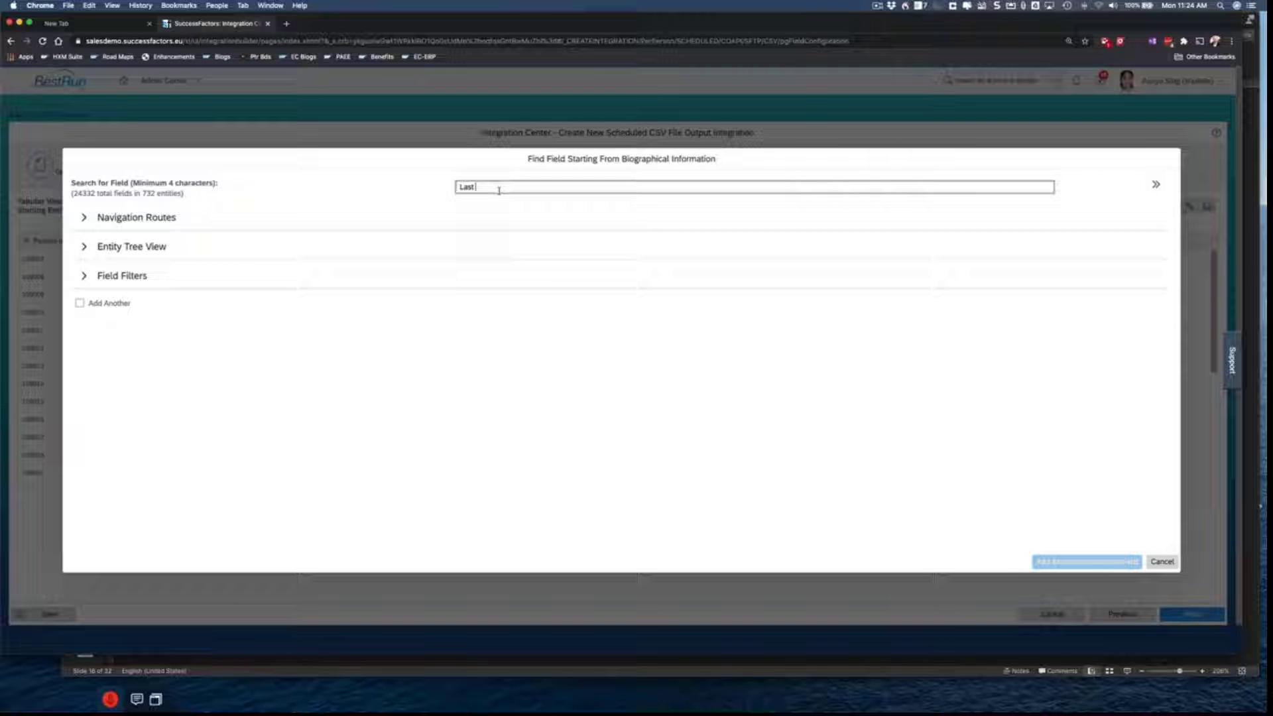
pyautogui.write('Name (lastName) in JobAppTemplate_NXGEN_Candidate_Detail_Info_Template')
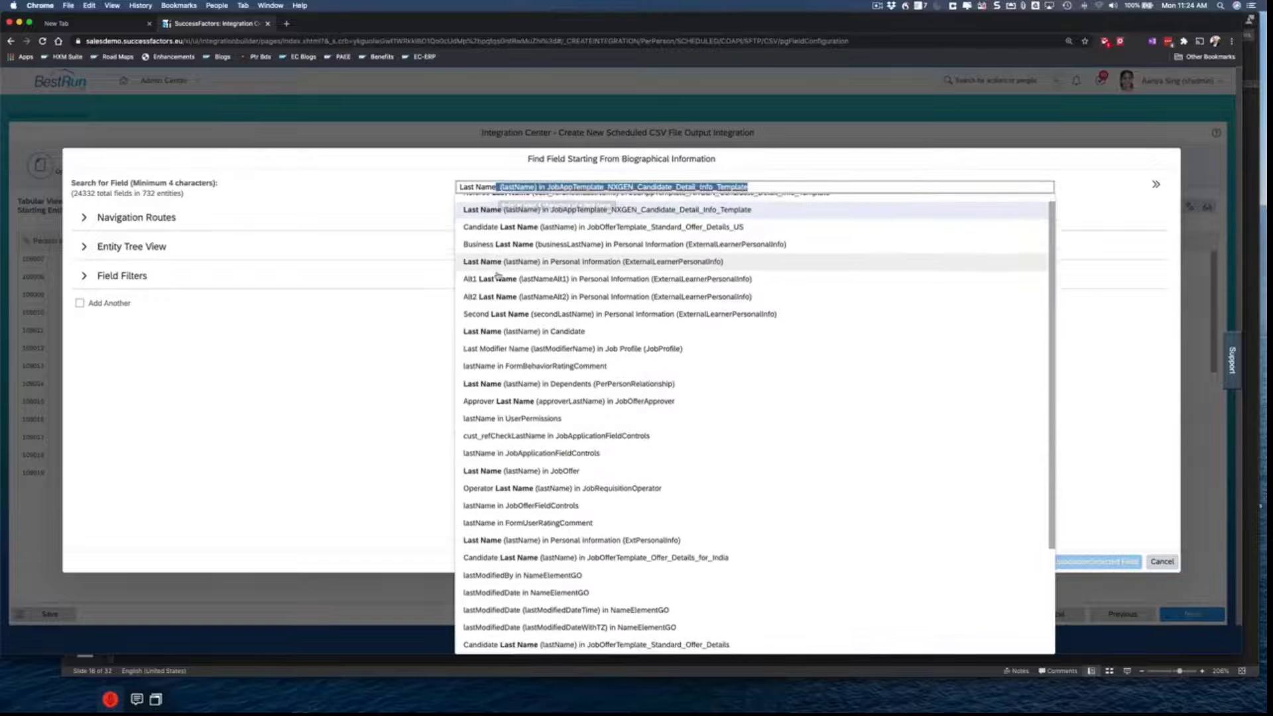
# Look through the Last Name matches and try to use the one in JobAppTemplate_NXGEN_Candidate_Detail_Info_Template
pyautogui.scroll(-1, 498, 274)
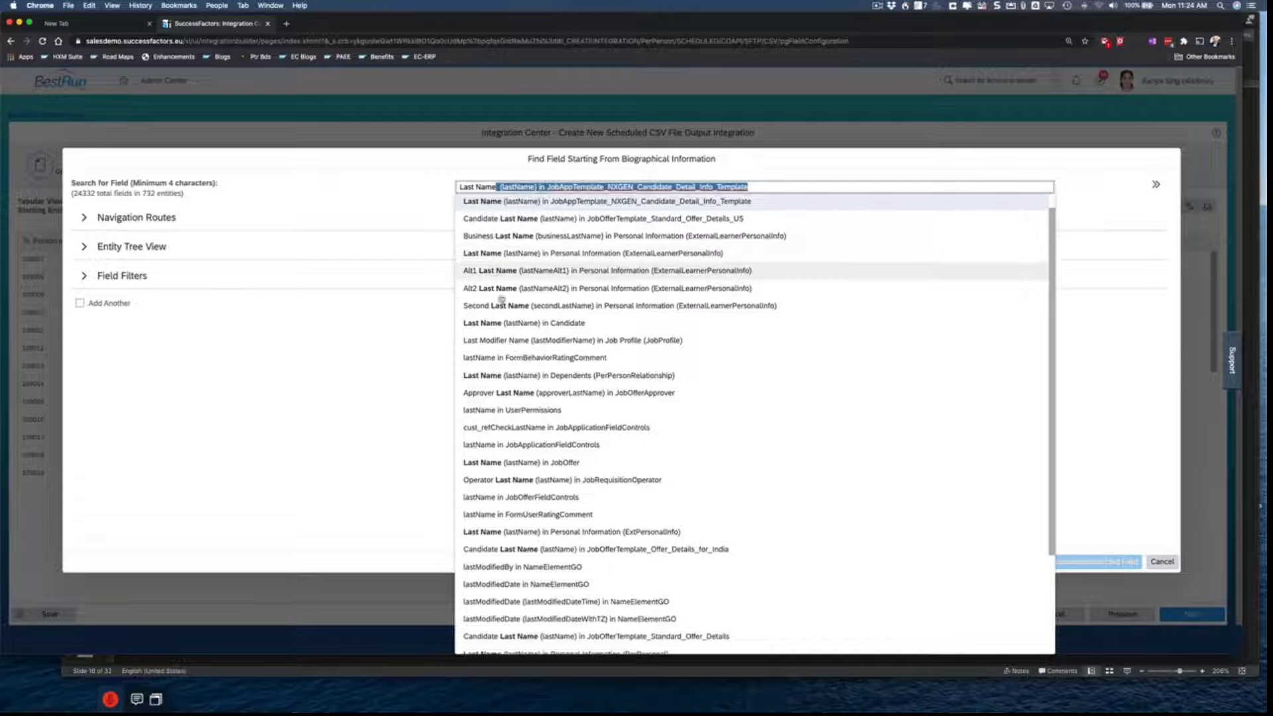
pyautogui.scroll(-1, 534, 439)
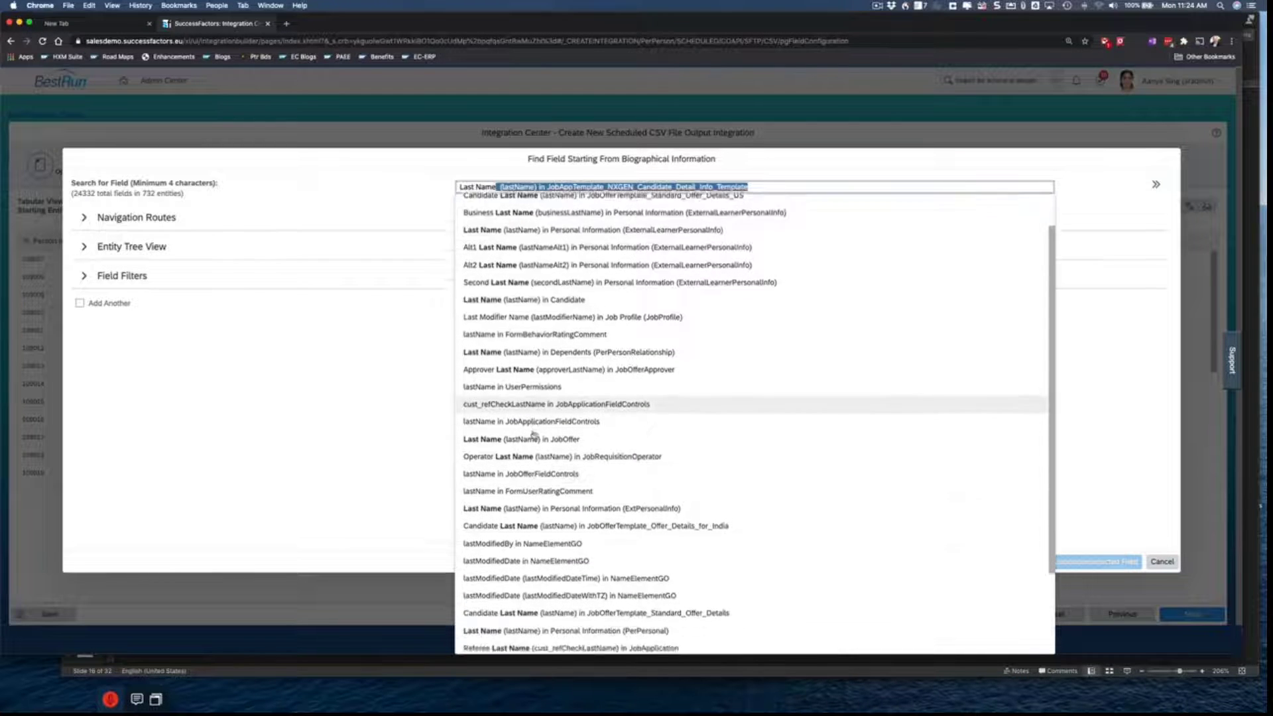
pyautogui.scroll(2, 535, 434)
pyautogui.scroll(-7, 533, 434)
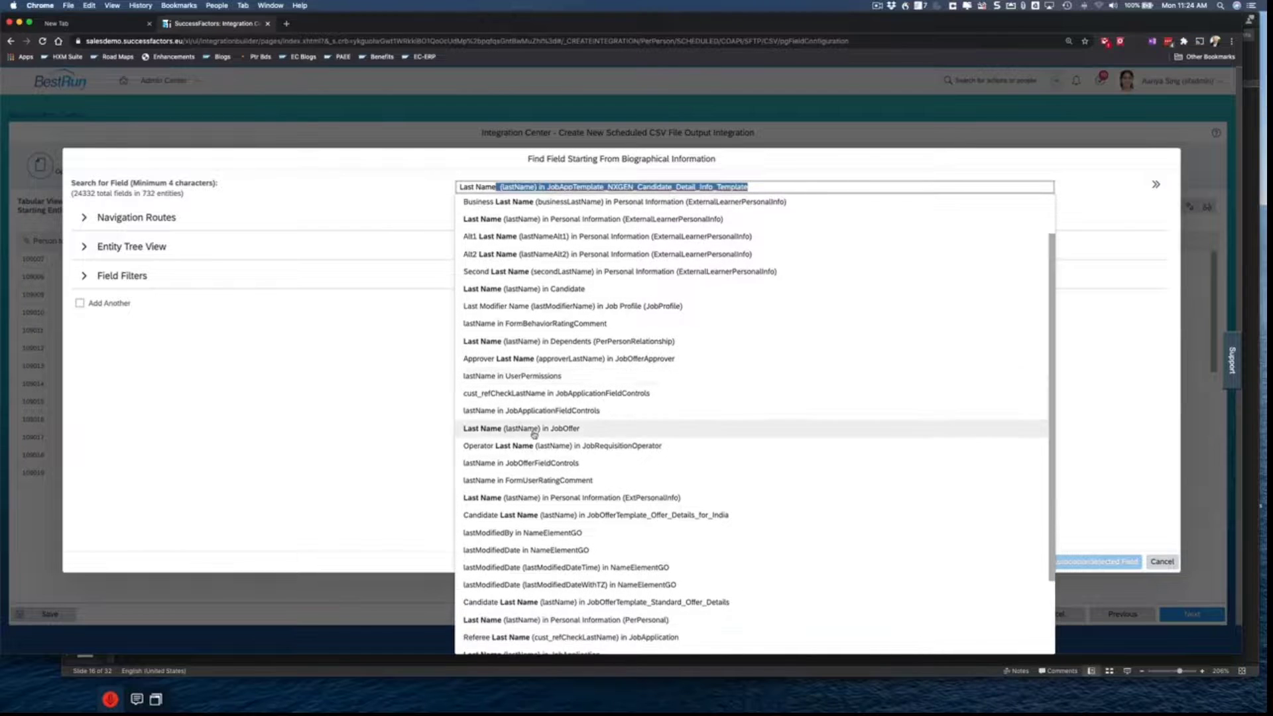
pyautogui.scroll(-2, 534, 433)
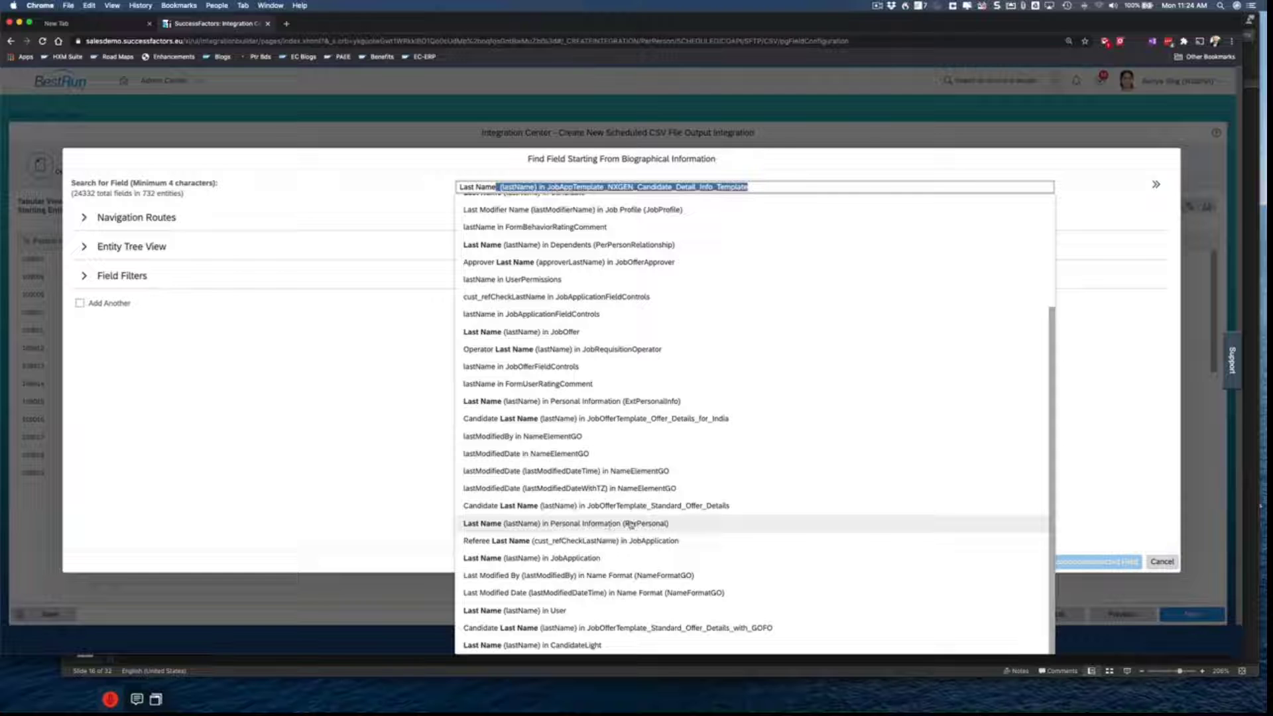
pyautogui.press('Return')
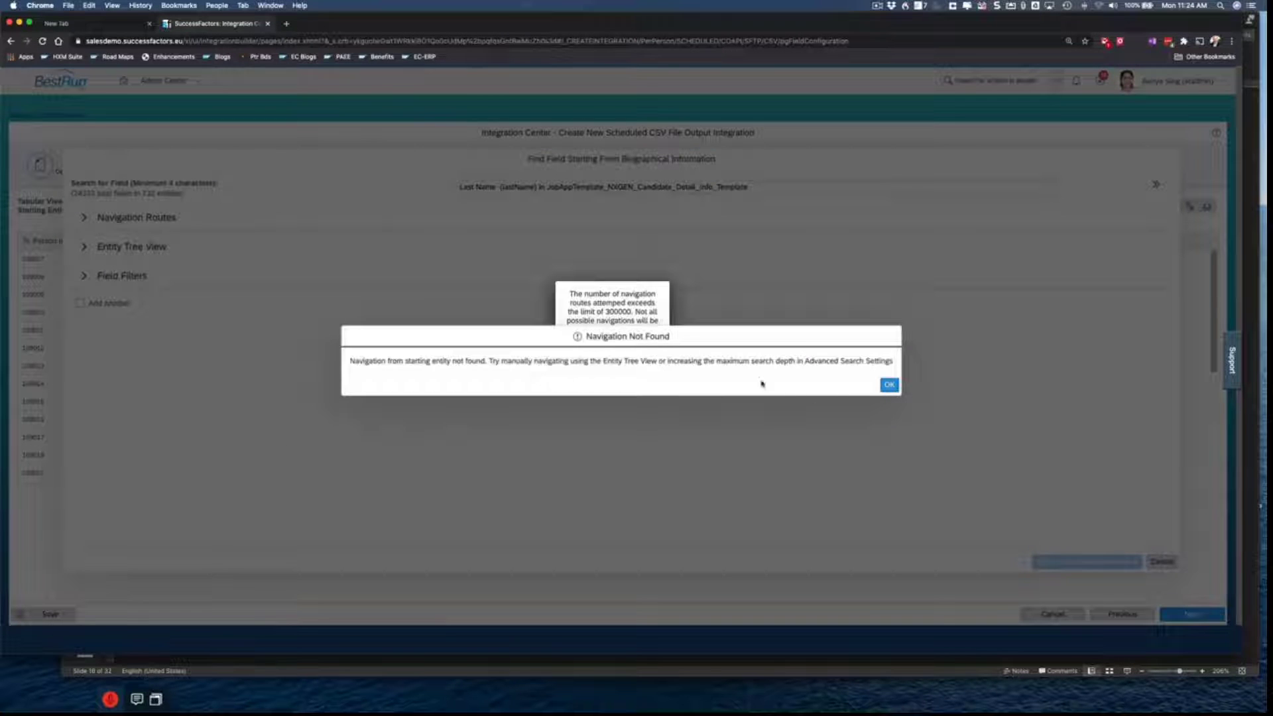
pyautogui.click(888, 384)
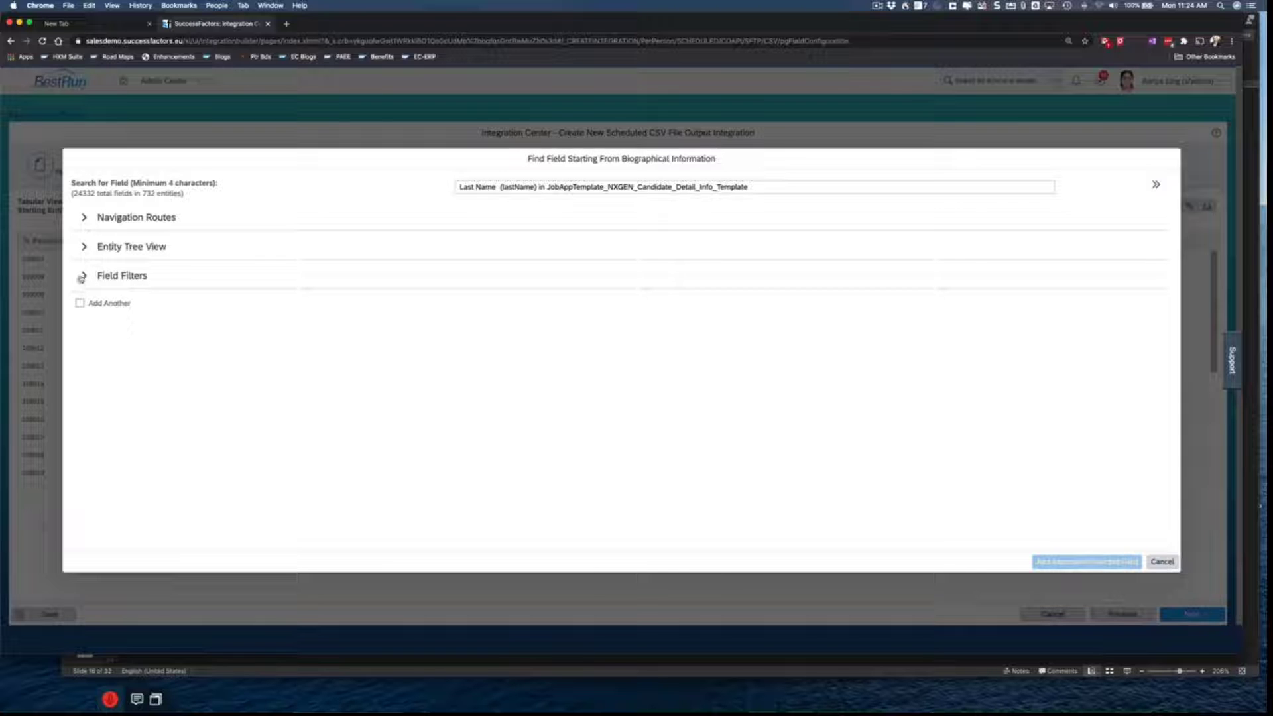
# Browse the Biographical Information (PerPerson) entity tree and open its personalInfoNav navigation to Personal Information (PerPersonal)
pyautogui.click(84, 248)
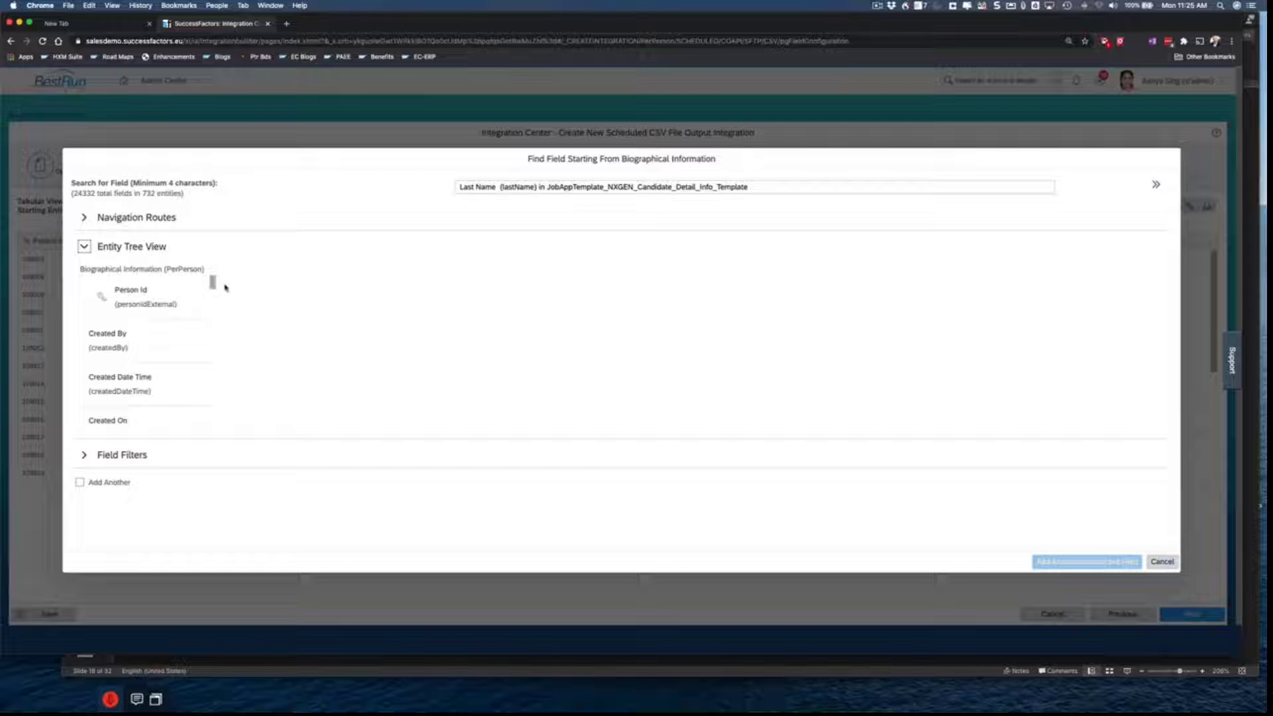
pyautogui.moveTo(213, 283)
pyautogui.mouseDown()
pyautogui.moveTo(219, 342)
pyautogui.moveTo(219, 277)
pyautogui.moveTo(226, 325)
pyautogui.moveTo(208, 296)
pyautogui.mouseUp()
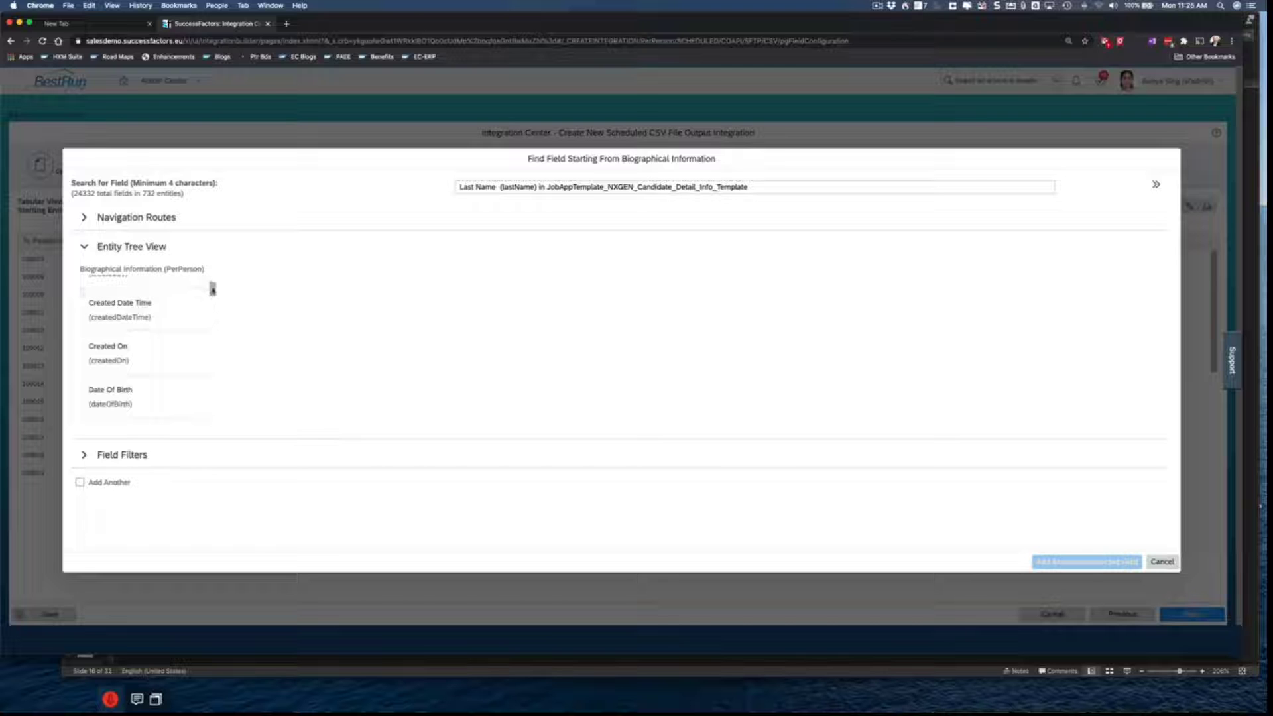
pyautogui.scroll(-1, 128, 378)
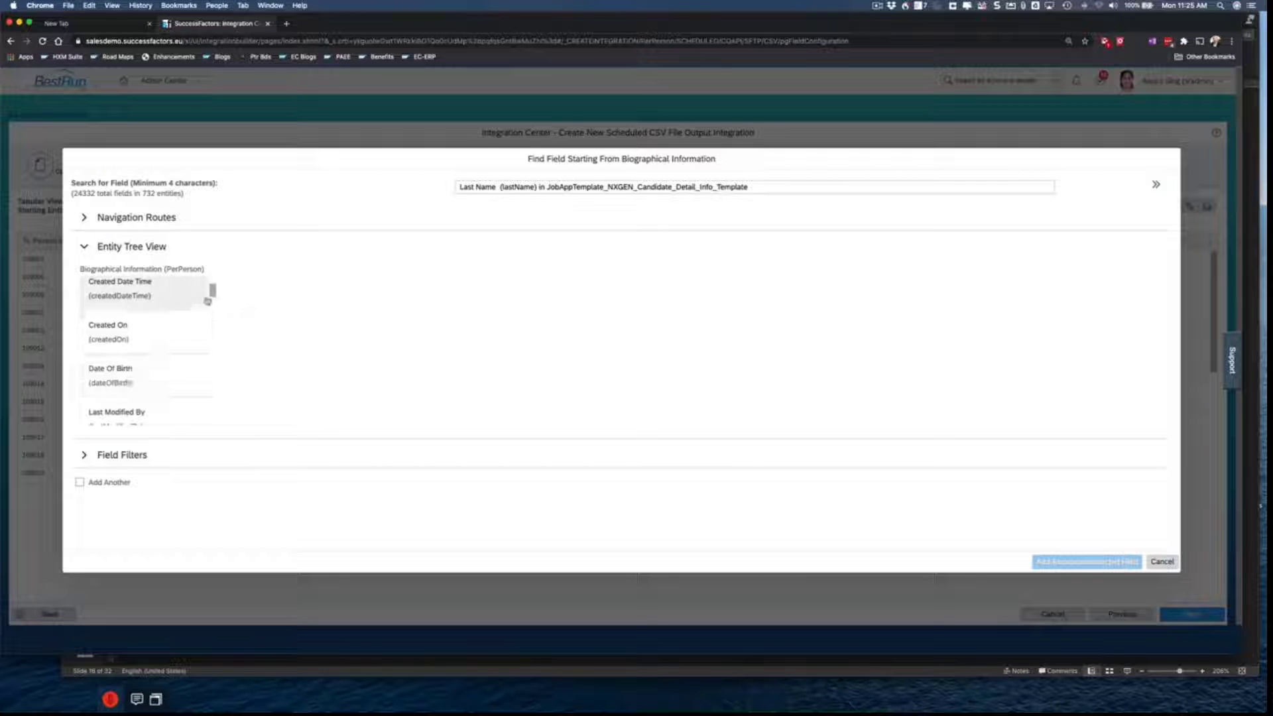
pyautogui.moveTo(213, 291); pyautogui.dragTo(212, 300)
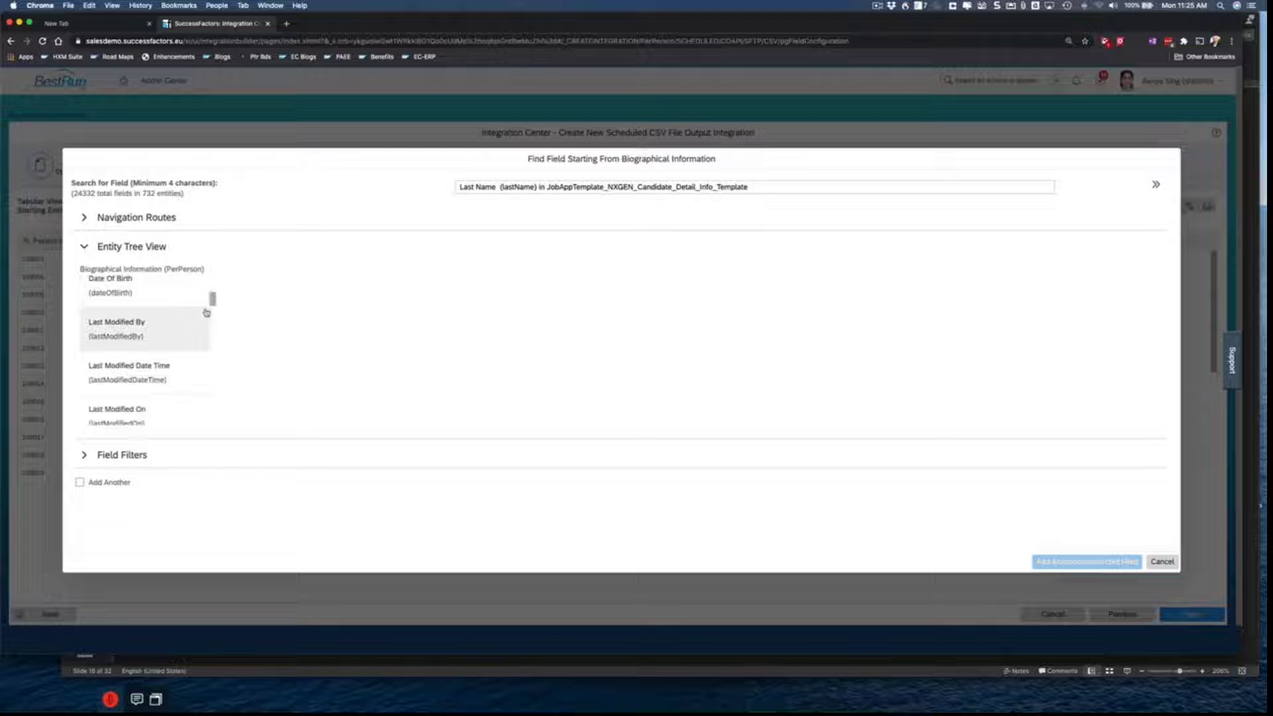
pyautogui.moveTo(213, 298); pyautogui.dragTo(212, 316)
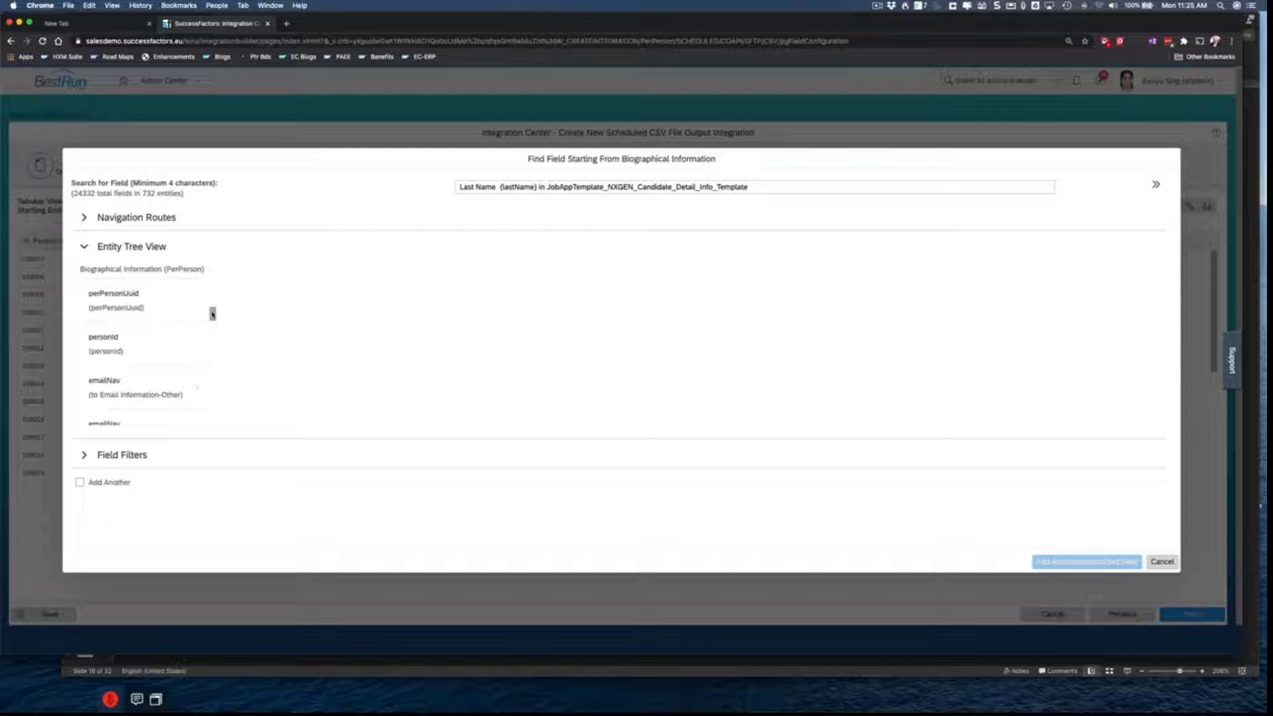
pyautogui.scroll(-1, 212, 313)
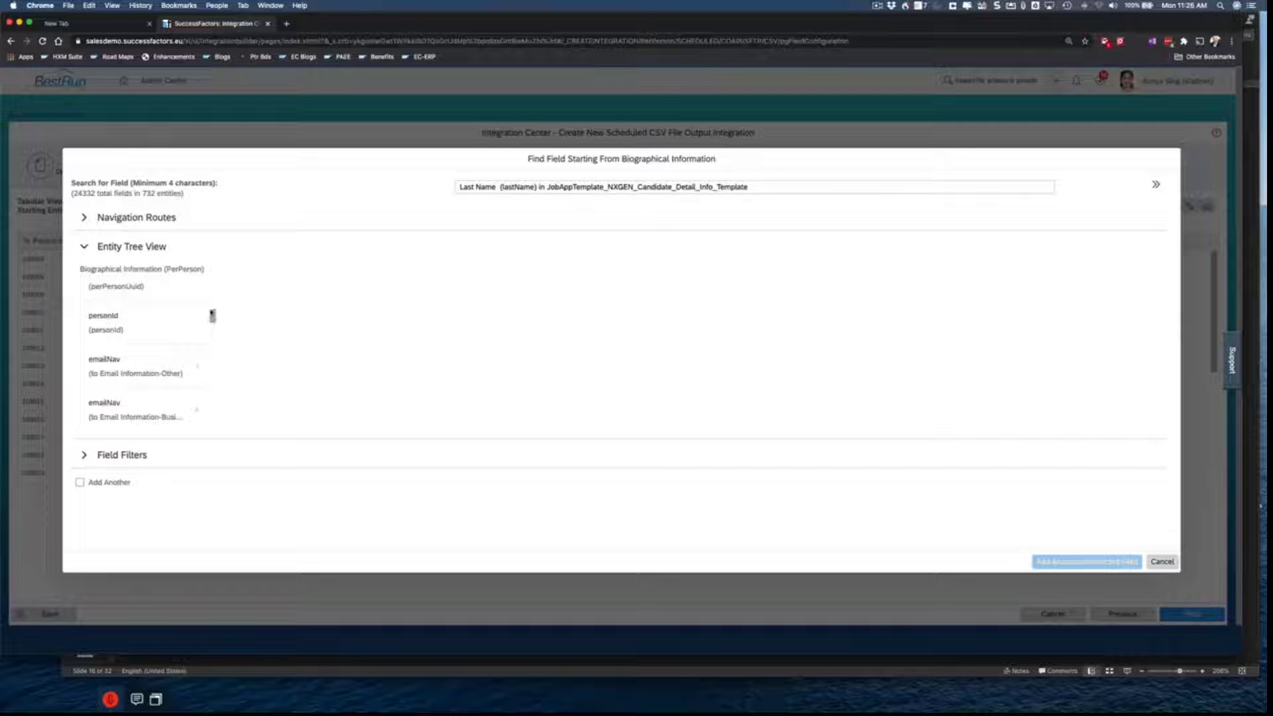
pyautogui.moveTo(212, 316); pyautogui.dragTo(224, 356)
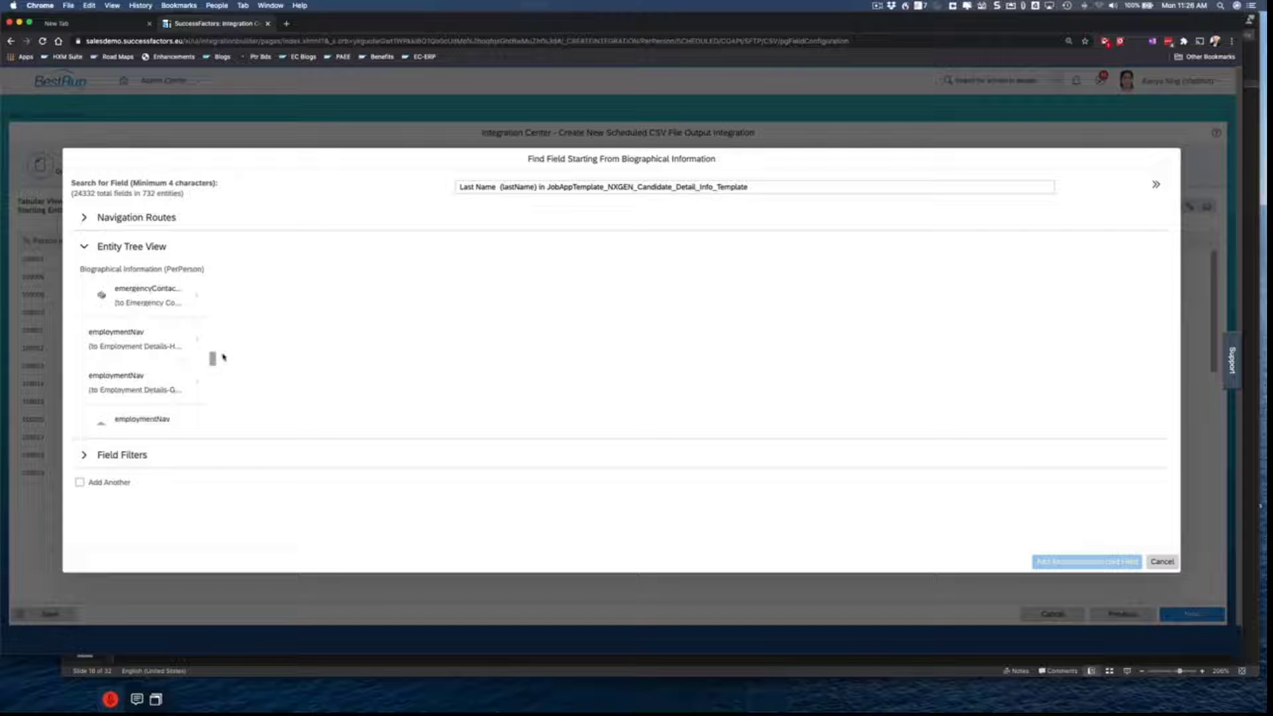
pyautogui.moveTo(223, 356); pyautogui.dragTo(224, 358)
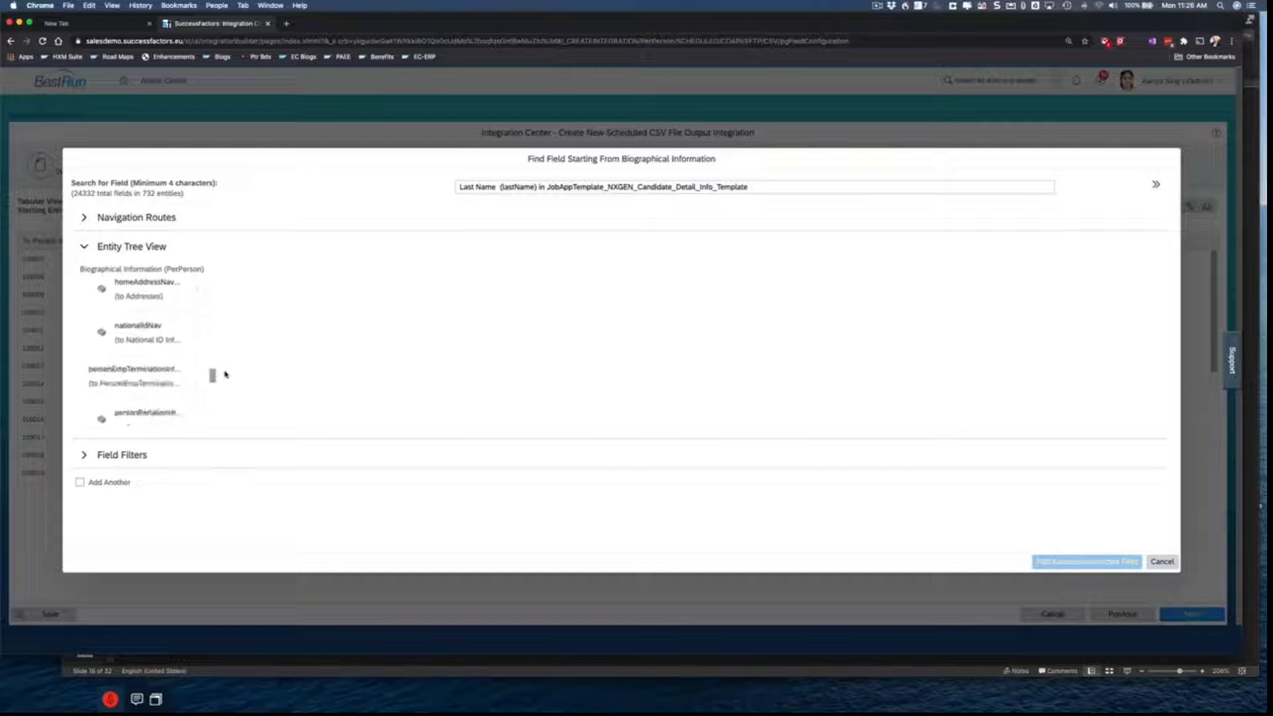
pyautogui.scroll(-1, 226, 378)
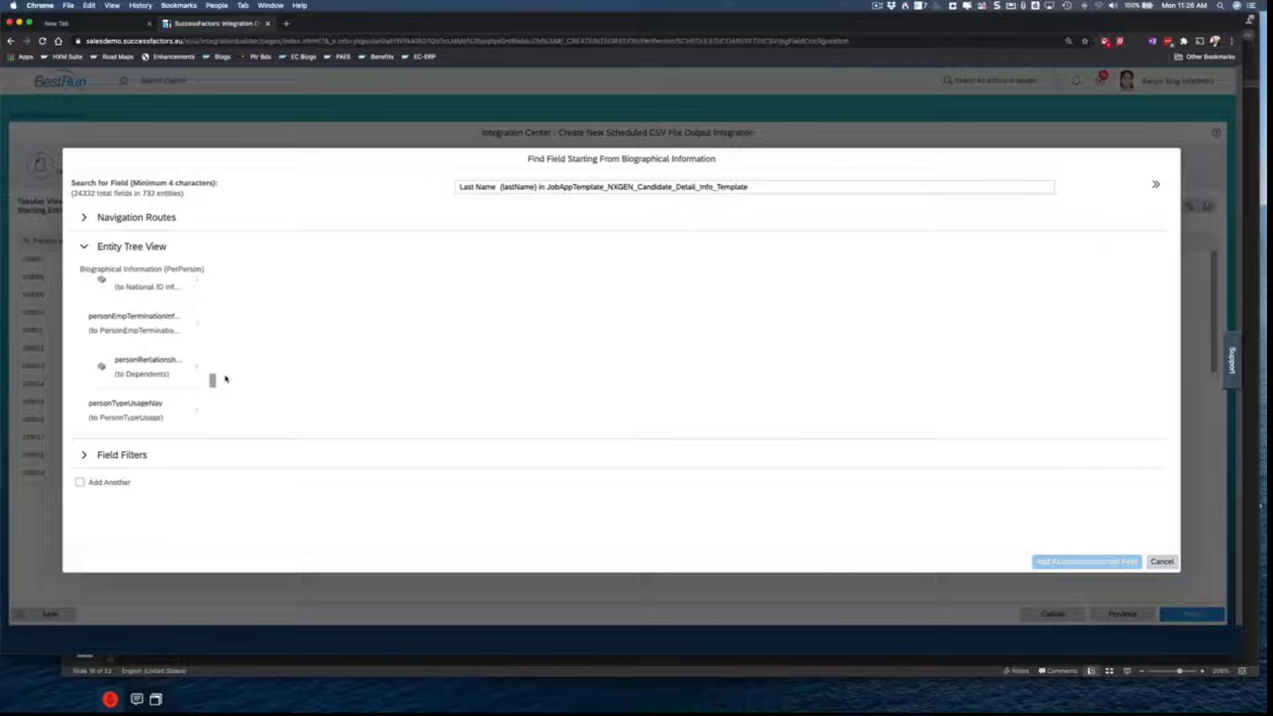
pyautogui.scroll(-1, 225, 378)
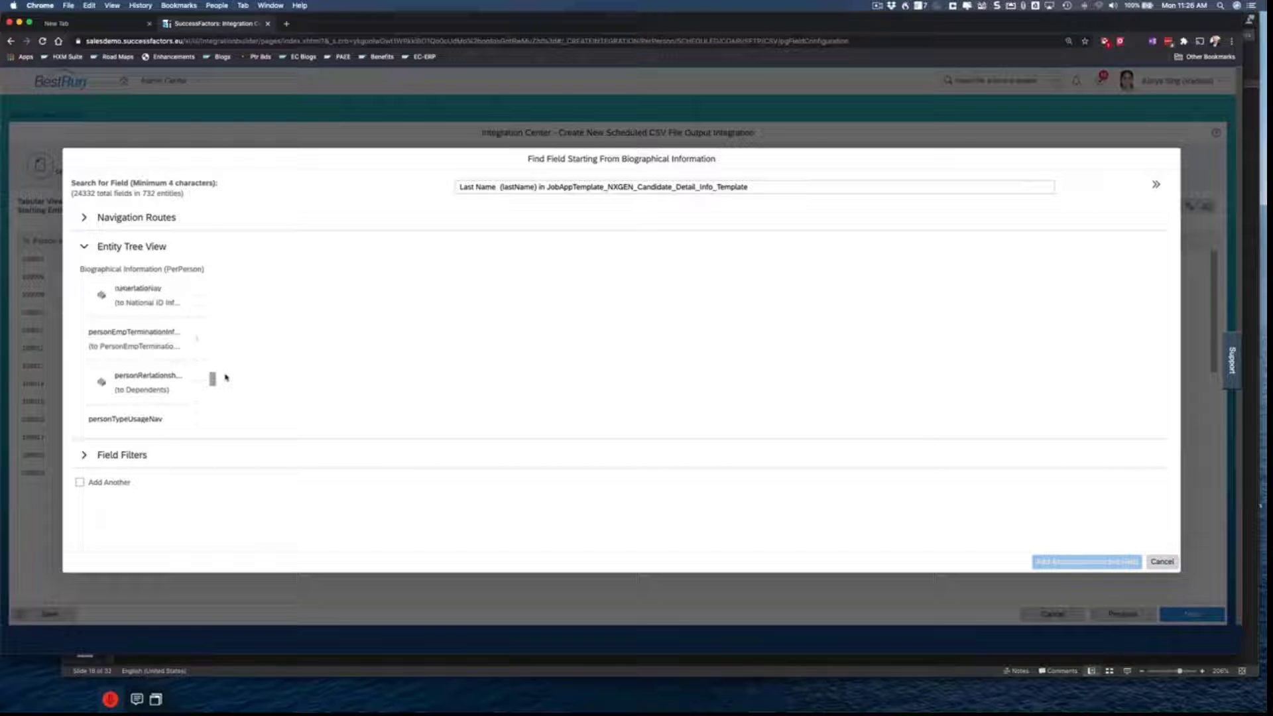
pyautogui.scroll(-5, 224, 372)
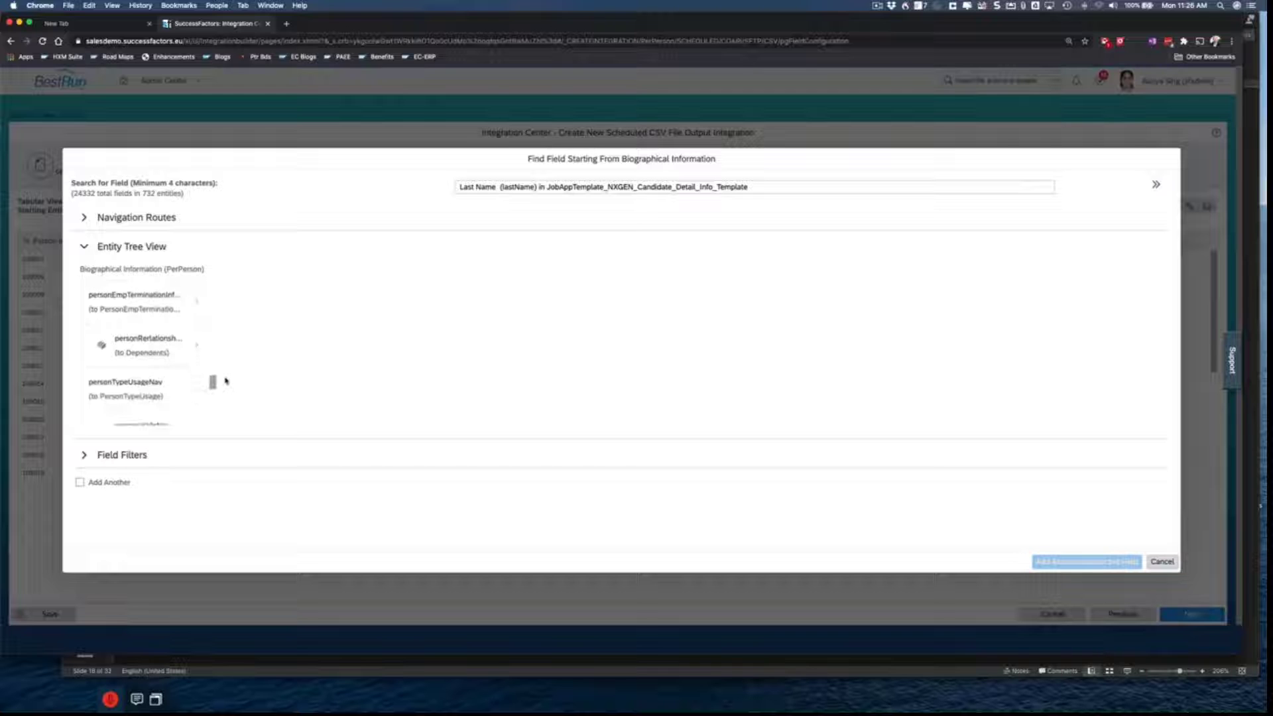
pyautogui.scroll(-1, 226, 384)
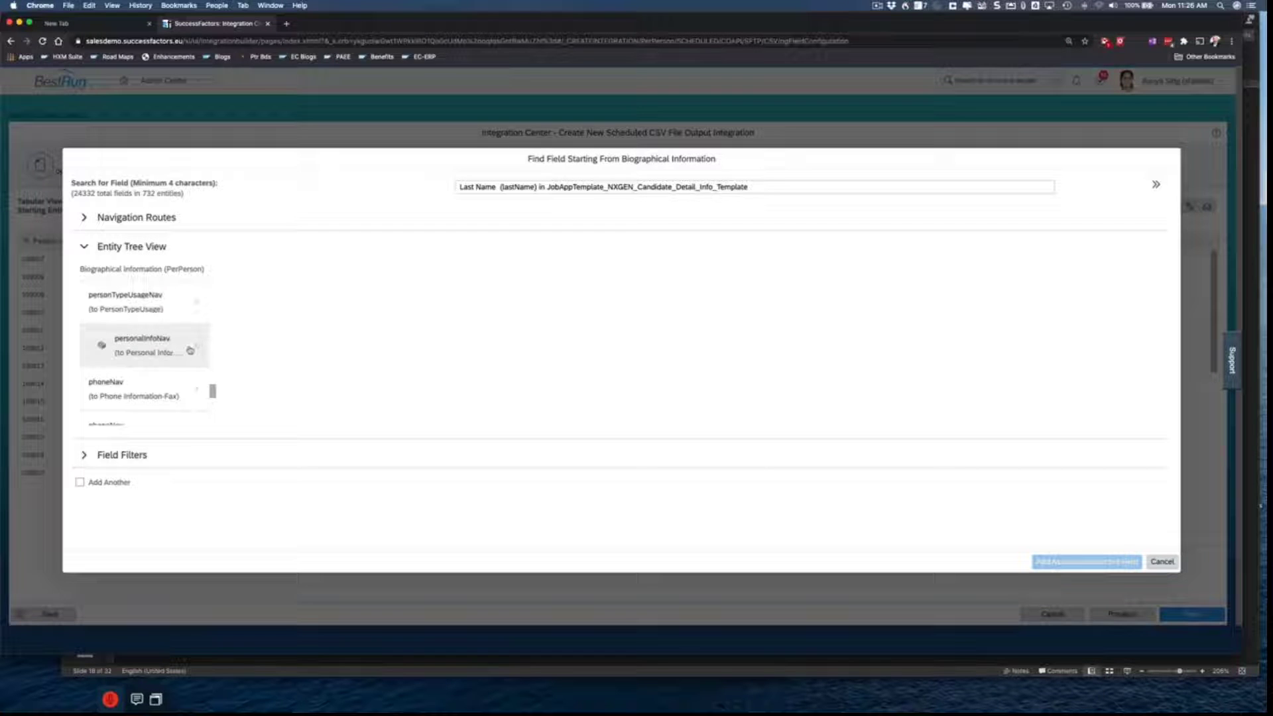
pyautogui.click(191, 351)
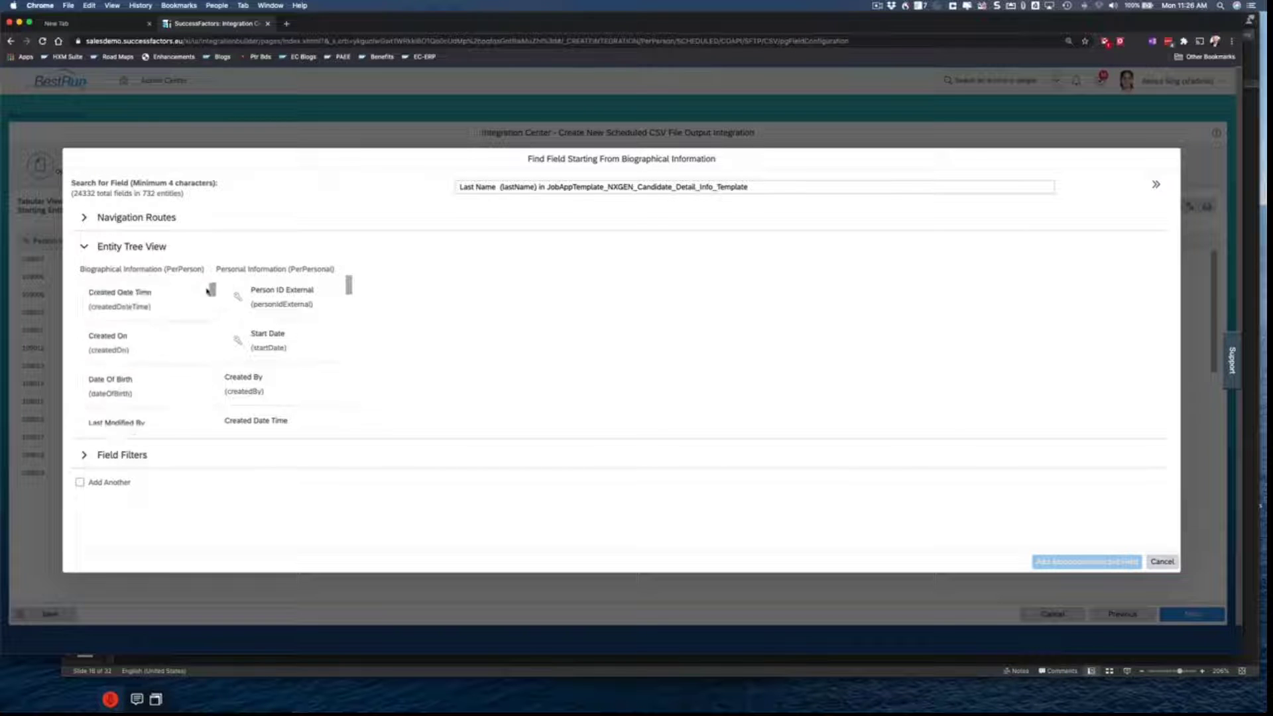
pyautogui.moveTo(208, 291); pyautogui.dragTo(208, 297)
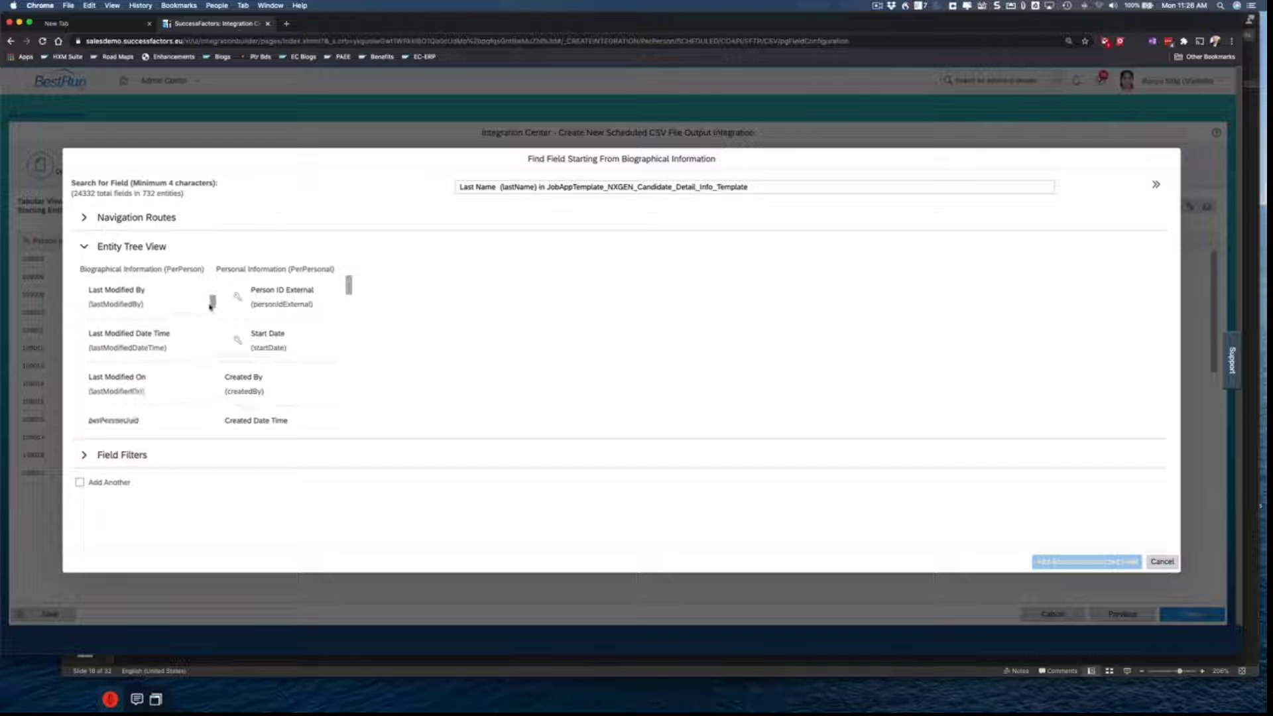
pyautogui.moveTo(210, 305); pyautogui.dragTo(220, 385)
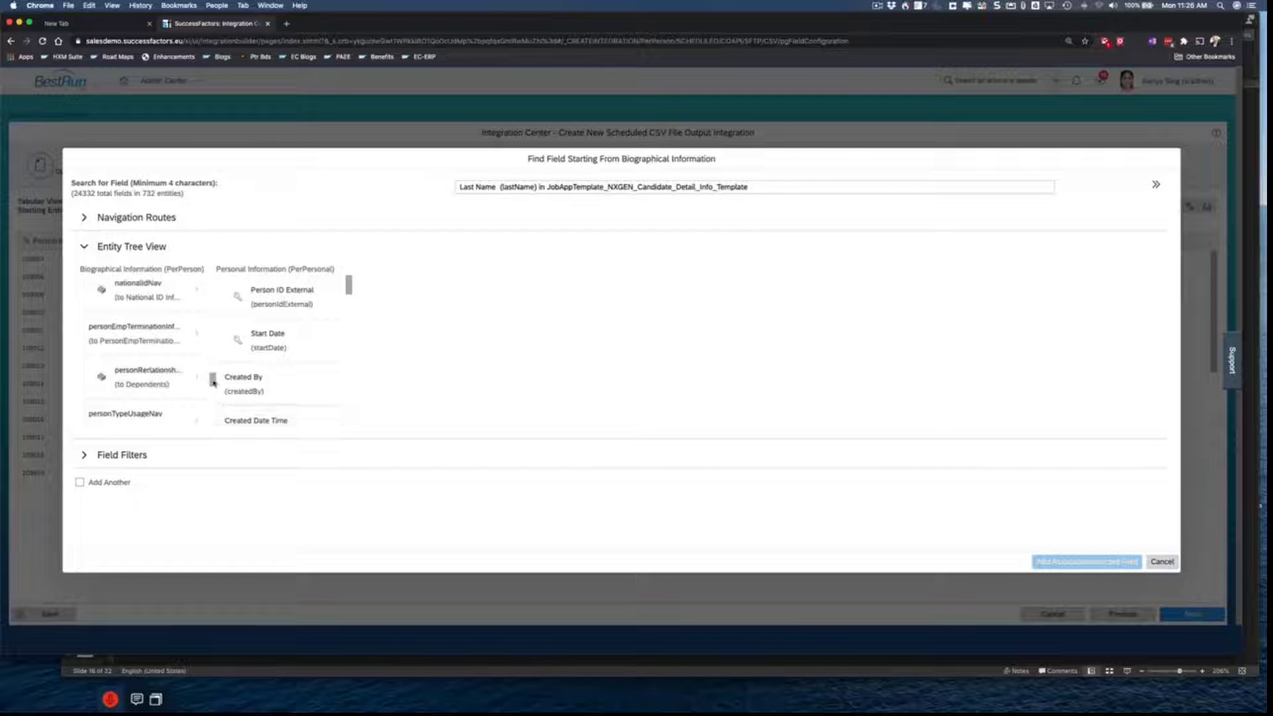
pyautogui.moveTo(213, 379); pyautogui.dragTo(212, 390)
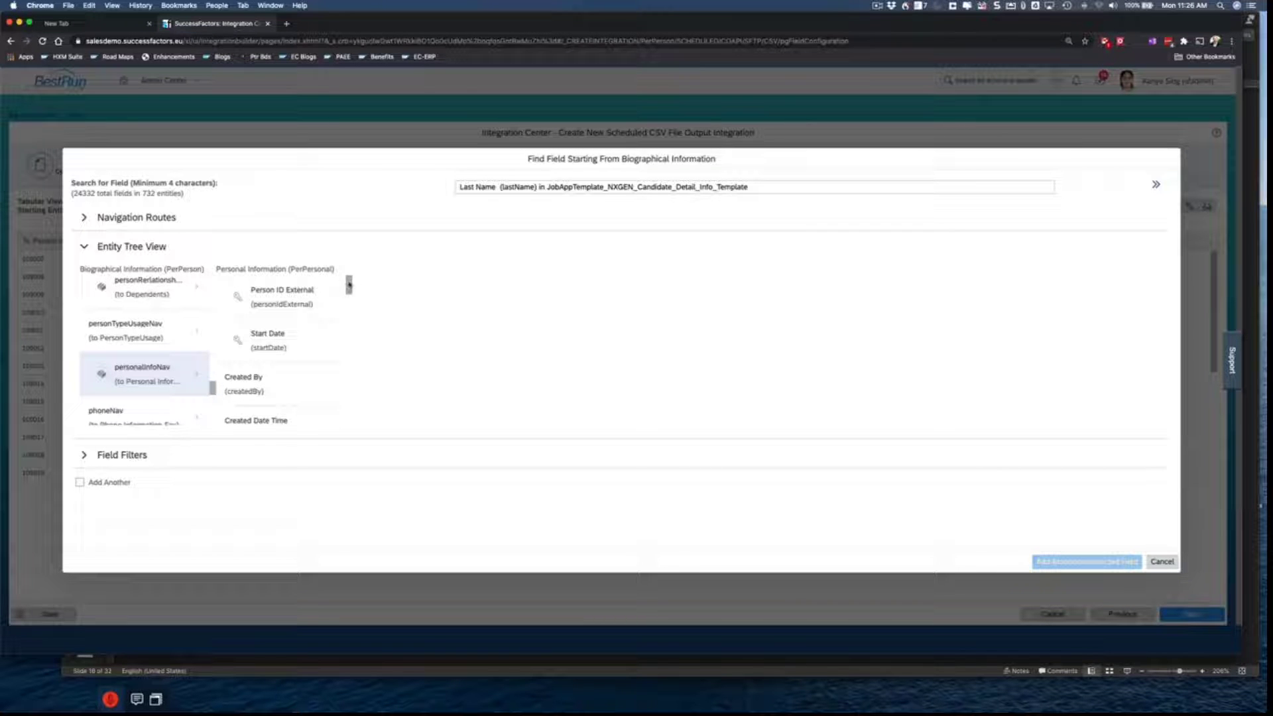
# Turn on adding another field and add First Name from Personal Information (PerPersonal) to the output, accepting the default field filter
pyautogui.moveTo(348, 285); pyautogui.dragTo(350, 308)
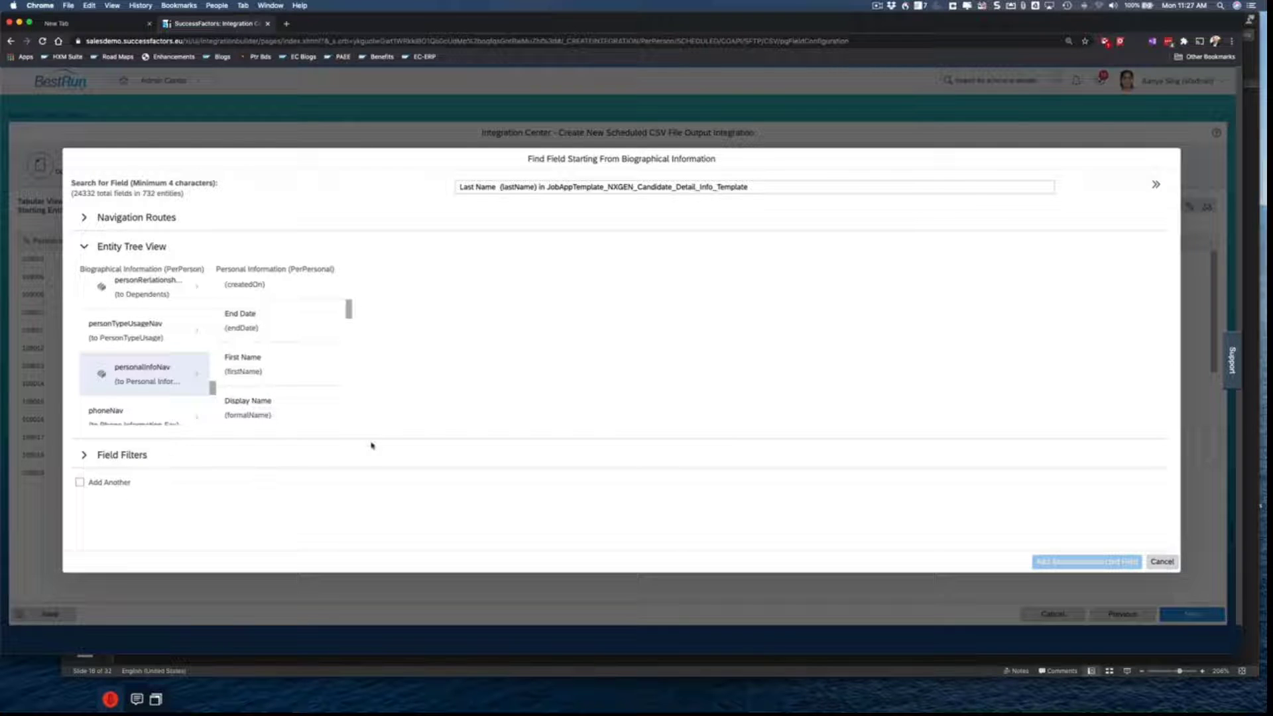
pyautogui.click(79, 482)
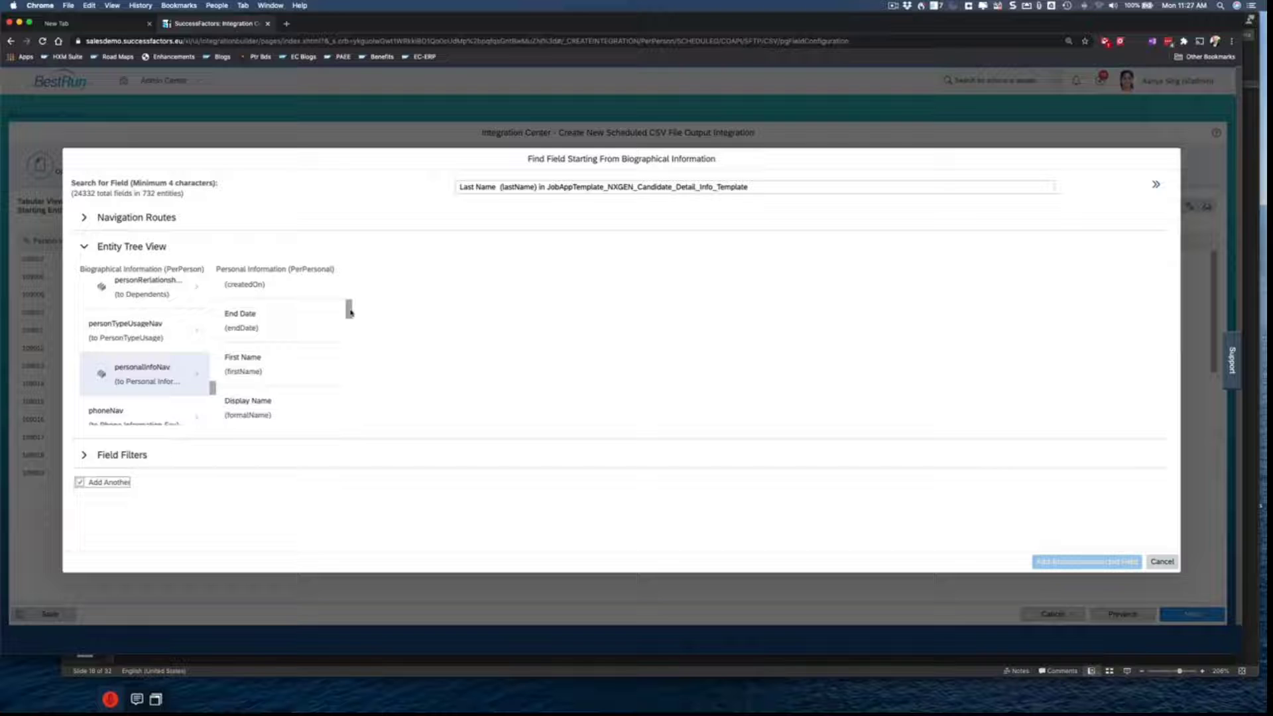
pyautogui.click(240, 369)
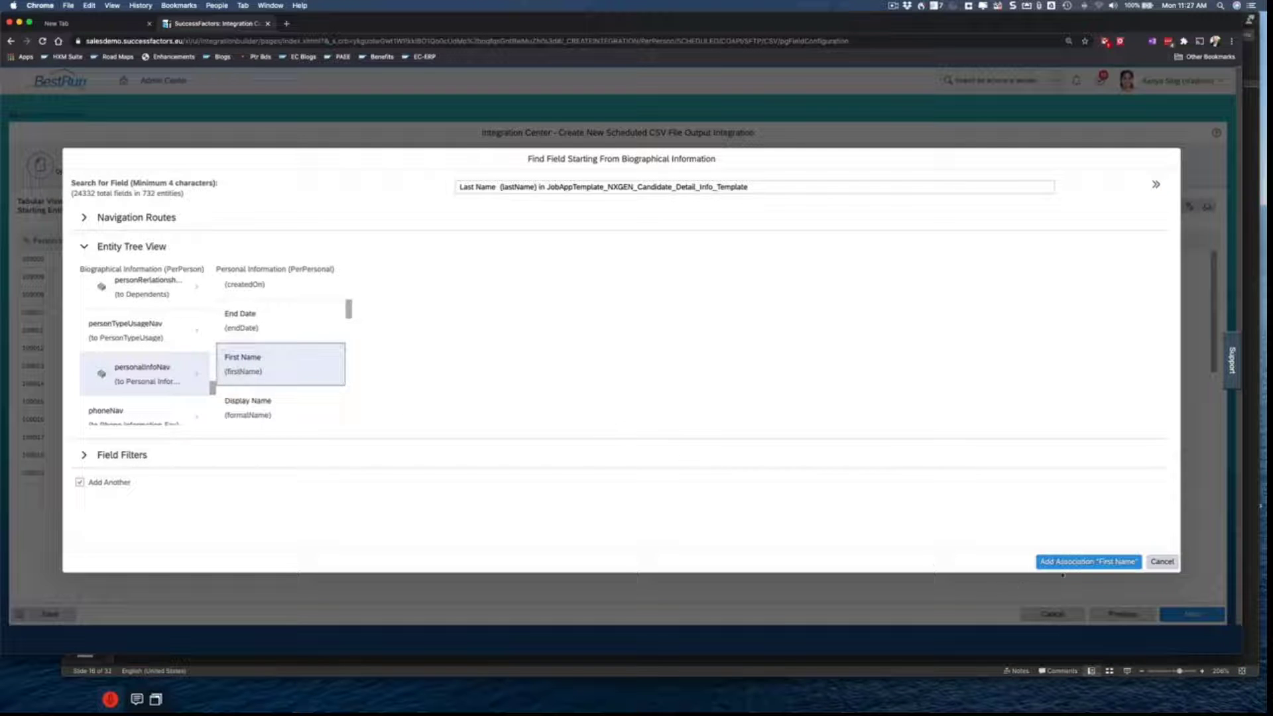
pyautogui.click(1080, 563)
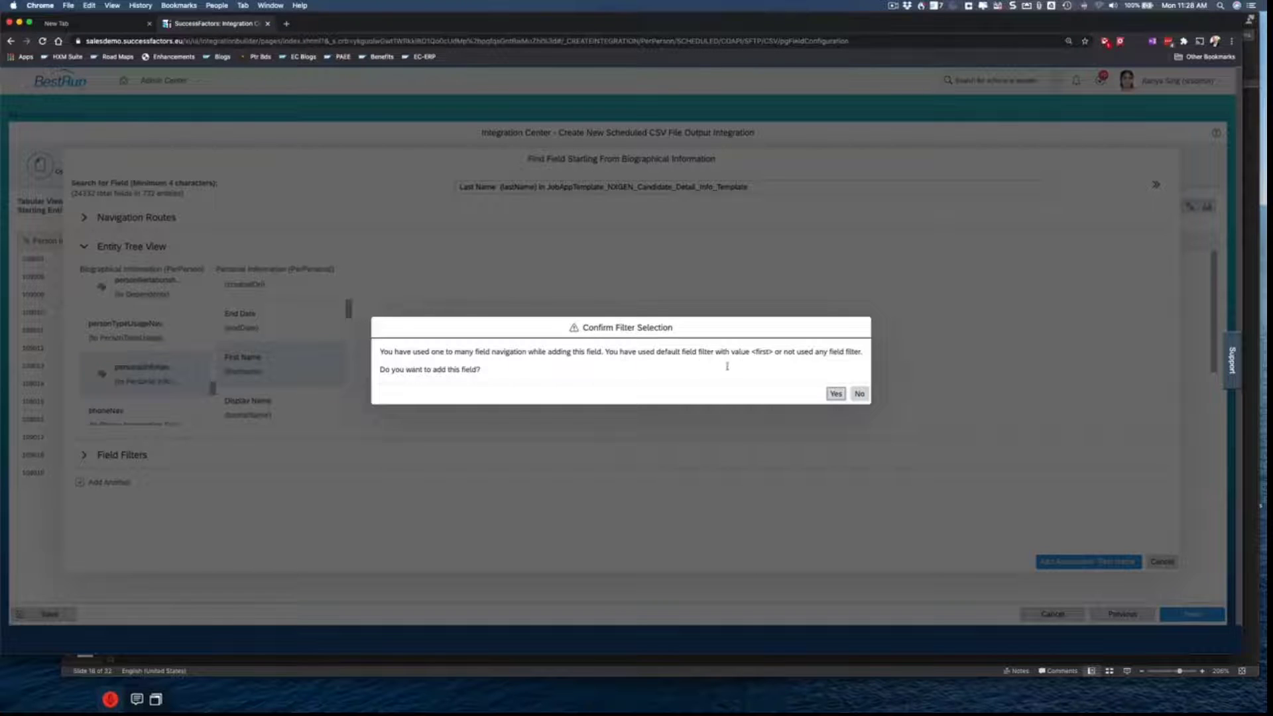
pyautogui.click(836, 394)
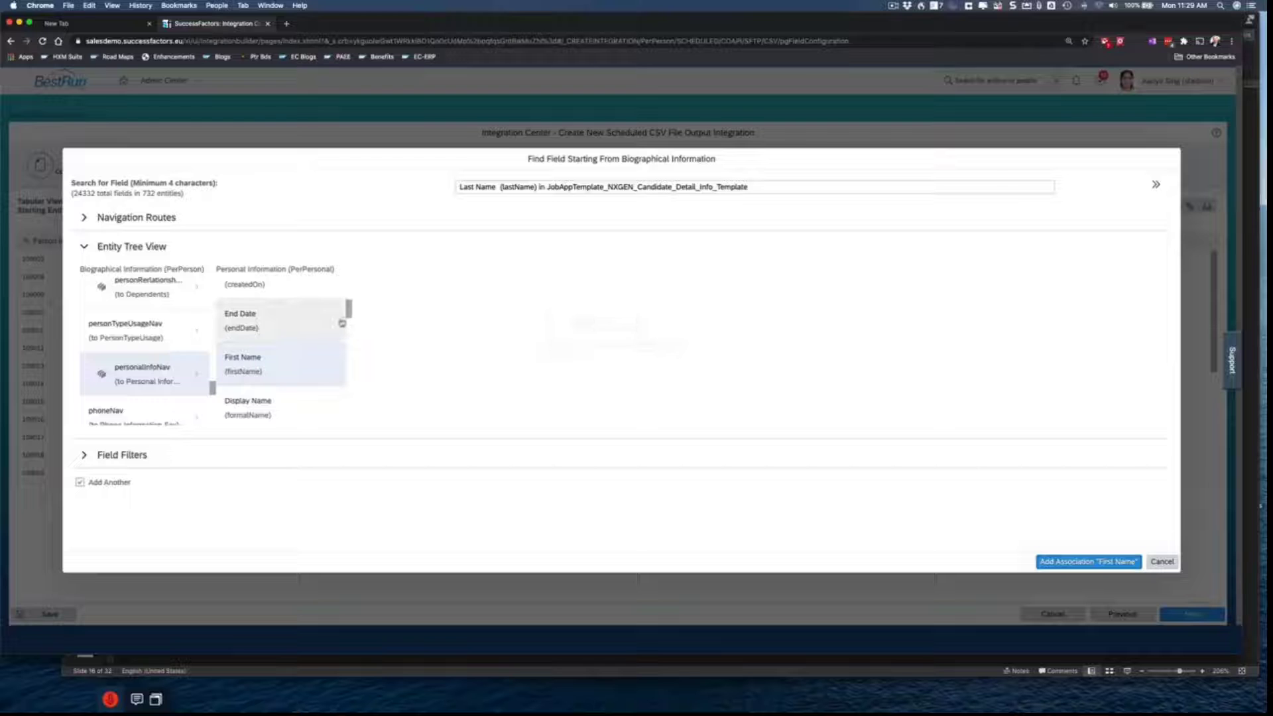
# Add Last Name from Personal Information (PerPersonal) to the output, accepting the default field filter
pyautogui.moveTo(350, 311); pyautogui.dragTo(358, 345)
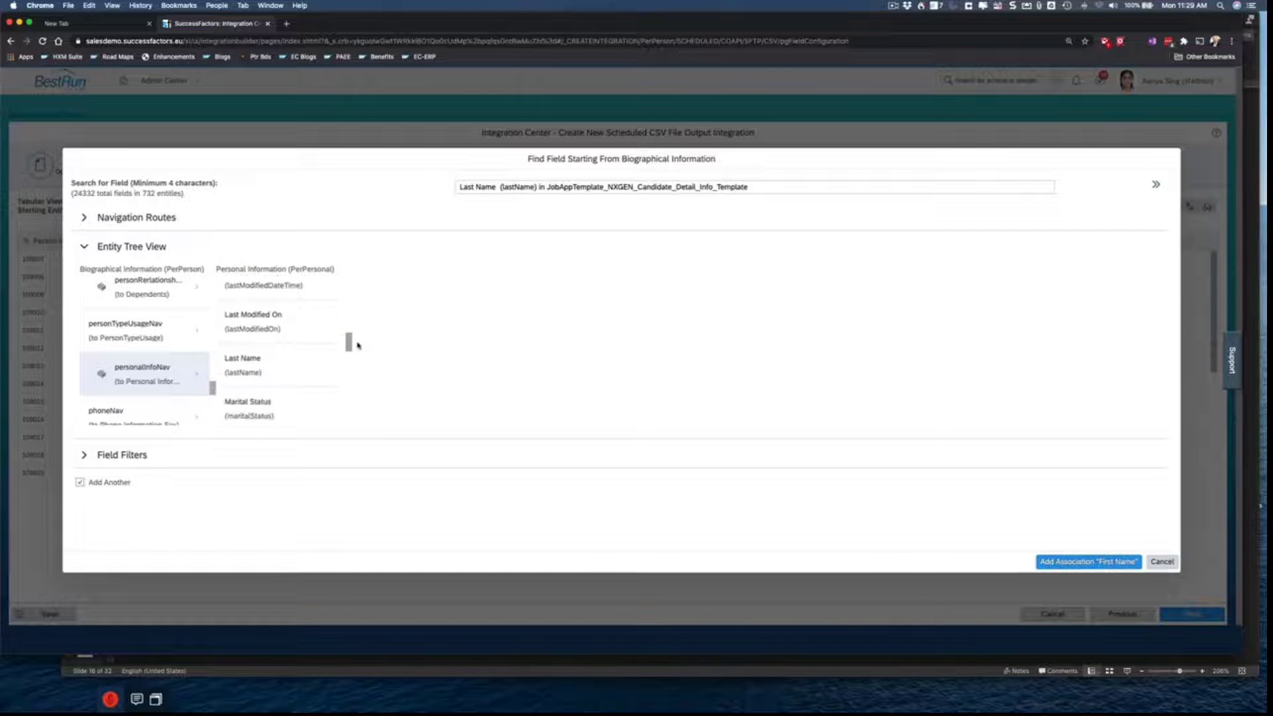
pyautogui.click(253, 364)
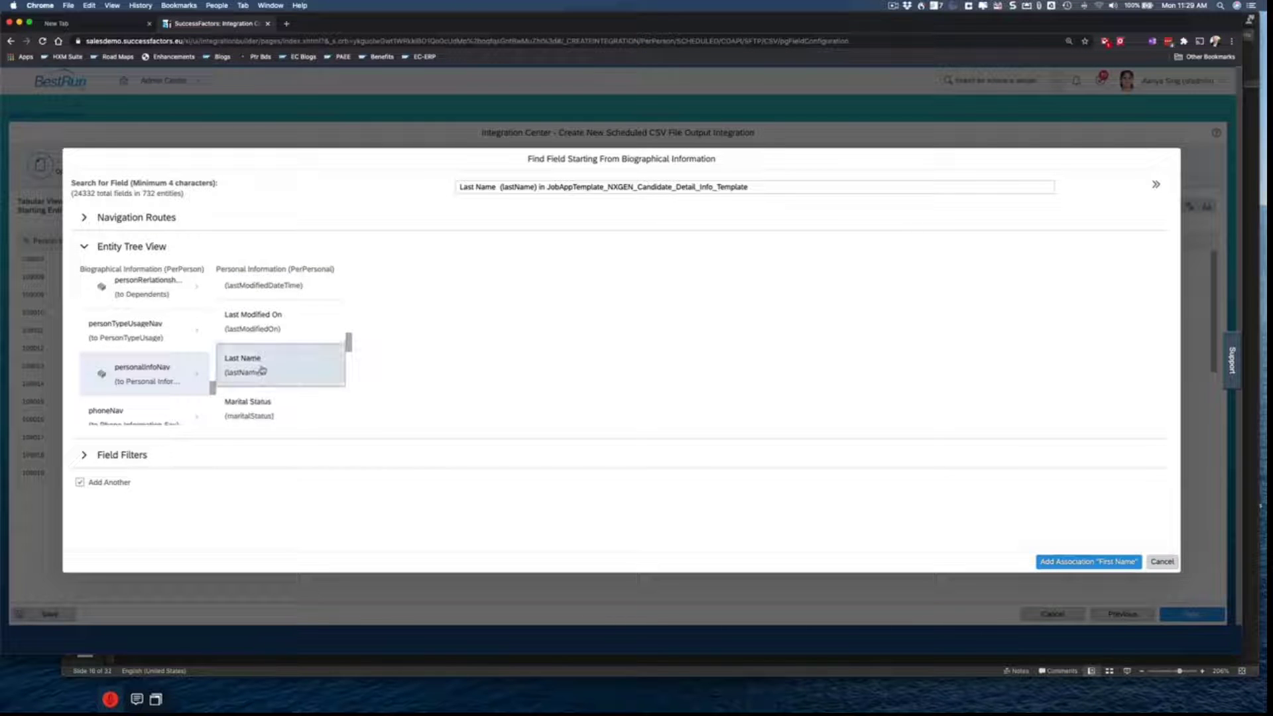
pyautogui.click(1067, 564)
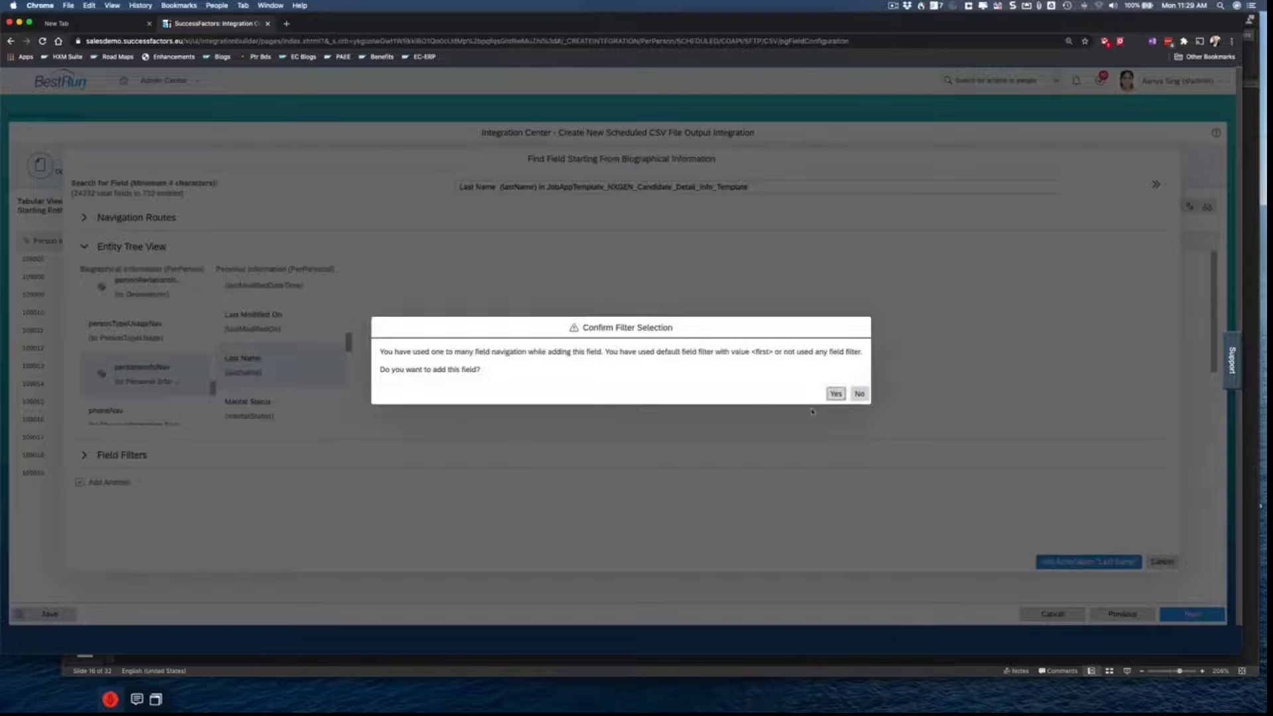
pyautogui.click(833, 395)
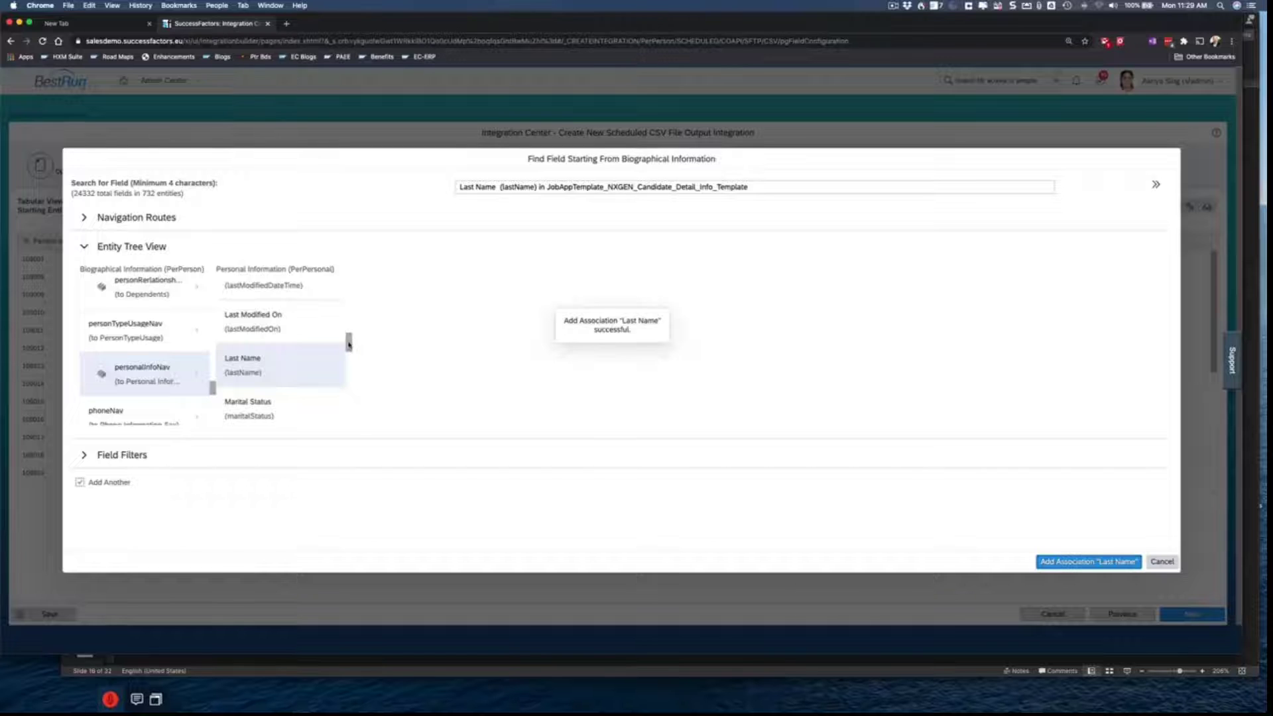
# Show the field data preview for Last Name and look through its sample values
pyautogui.moveTo(349, 344); pyautogui.dragTo(349, 351)
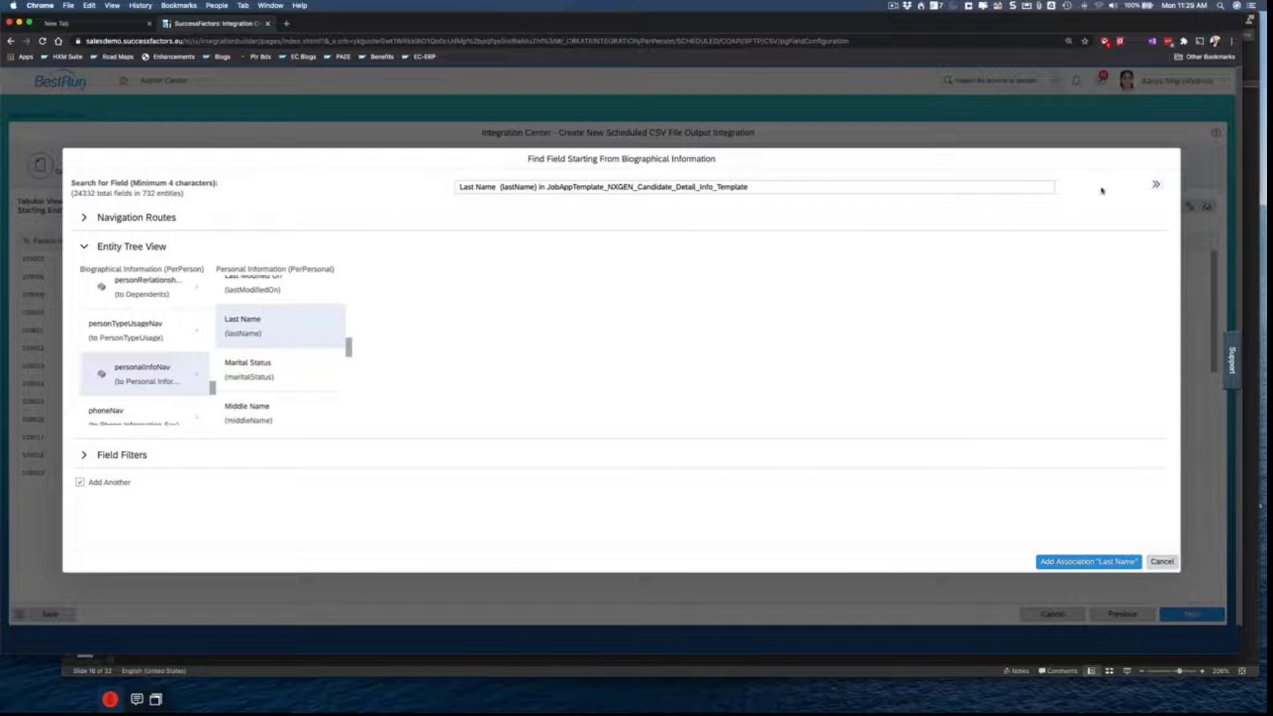
pyautogui.click(1156, 186)
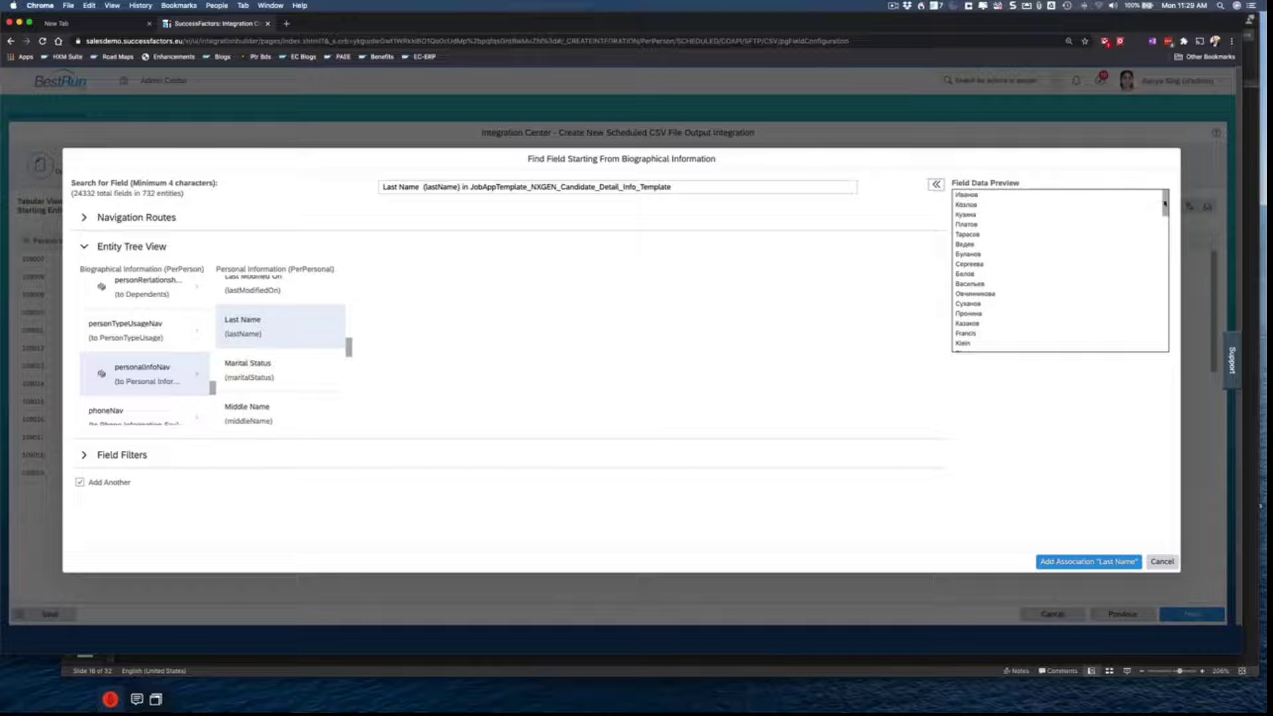
pyautogui.moveTo(1165, 204); pyautogui.dragTo(1161, 210)
pyautogui.scroll(-3, 1077, 226)
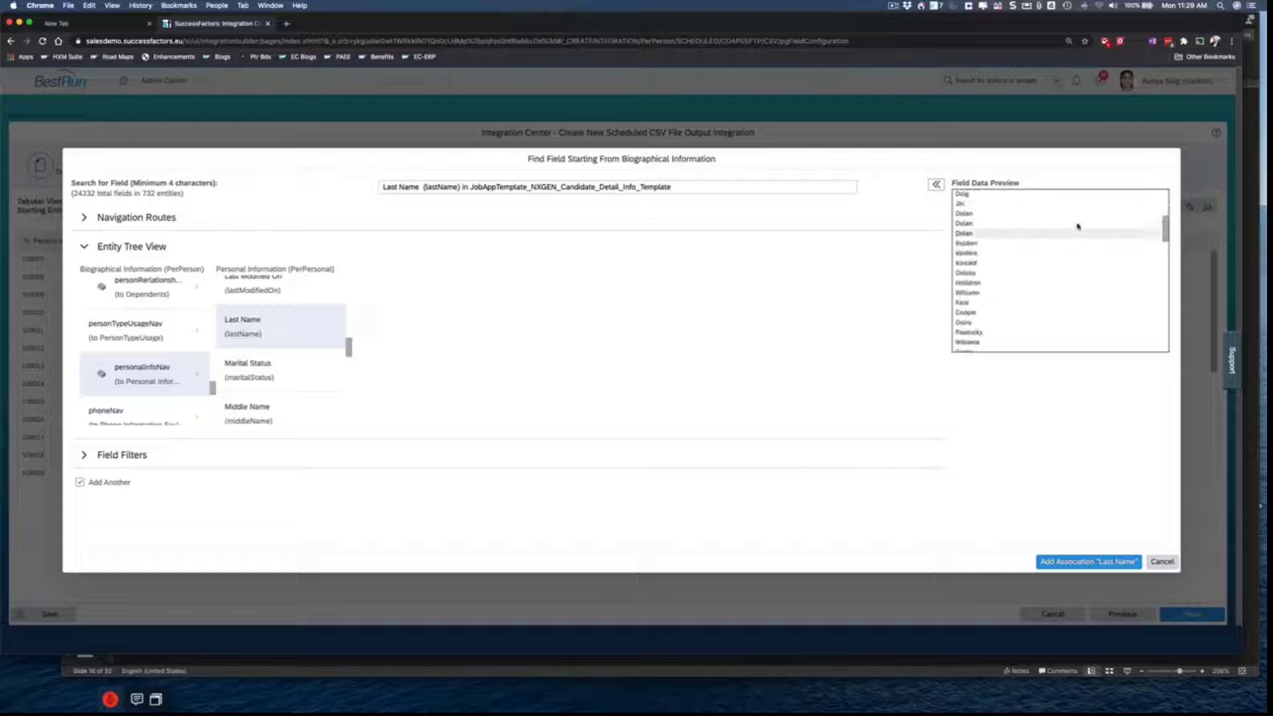
pyautogui.scroll(5, 1077, 226)
pyautogui.scroll(-10, 1077, 226)
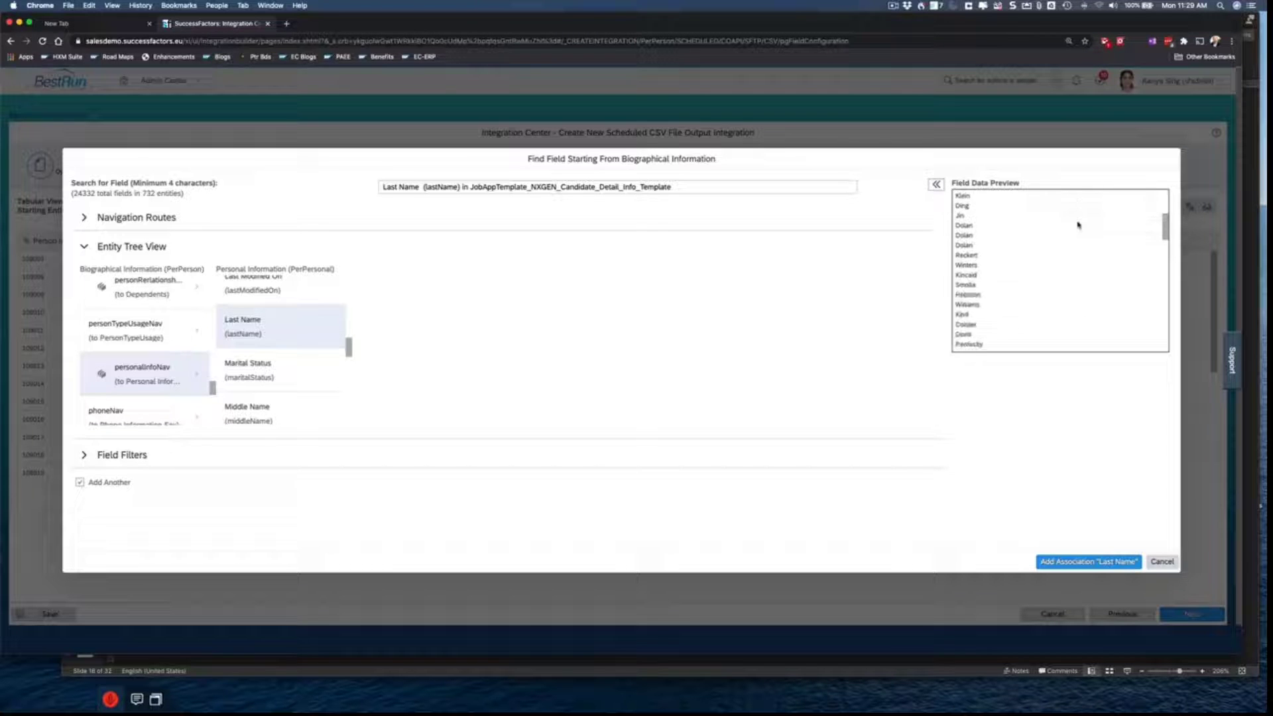
pyautogui.scroll(-5, 1077, 226)
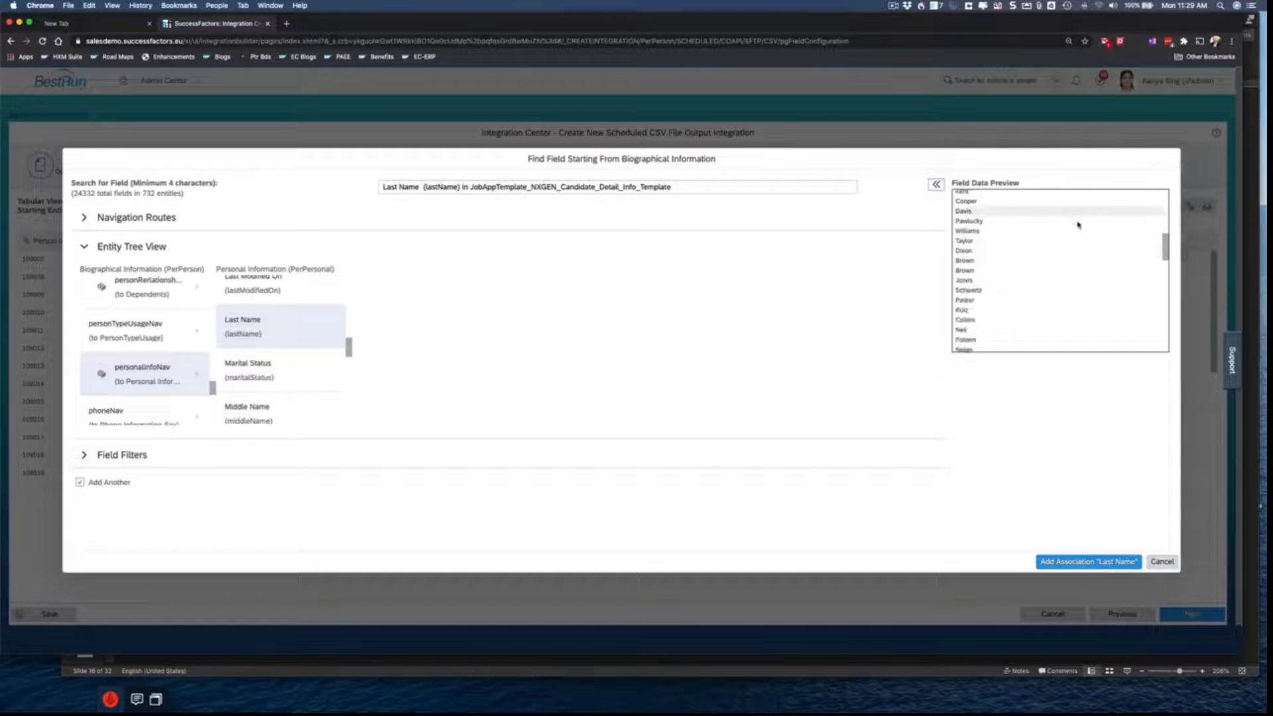
pyautogui.scroll(15, 1077, 226)
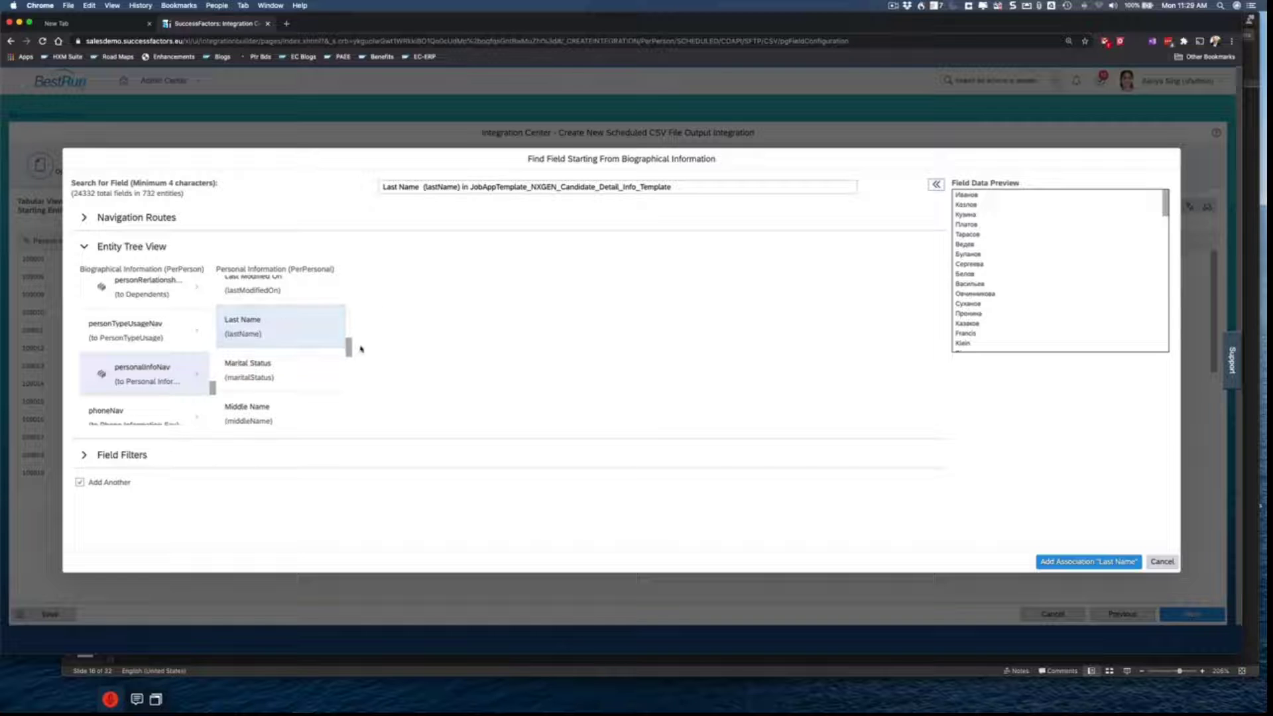
pyautogui.click(257, 412)
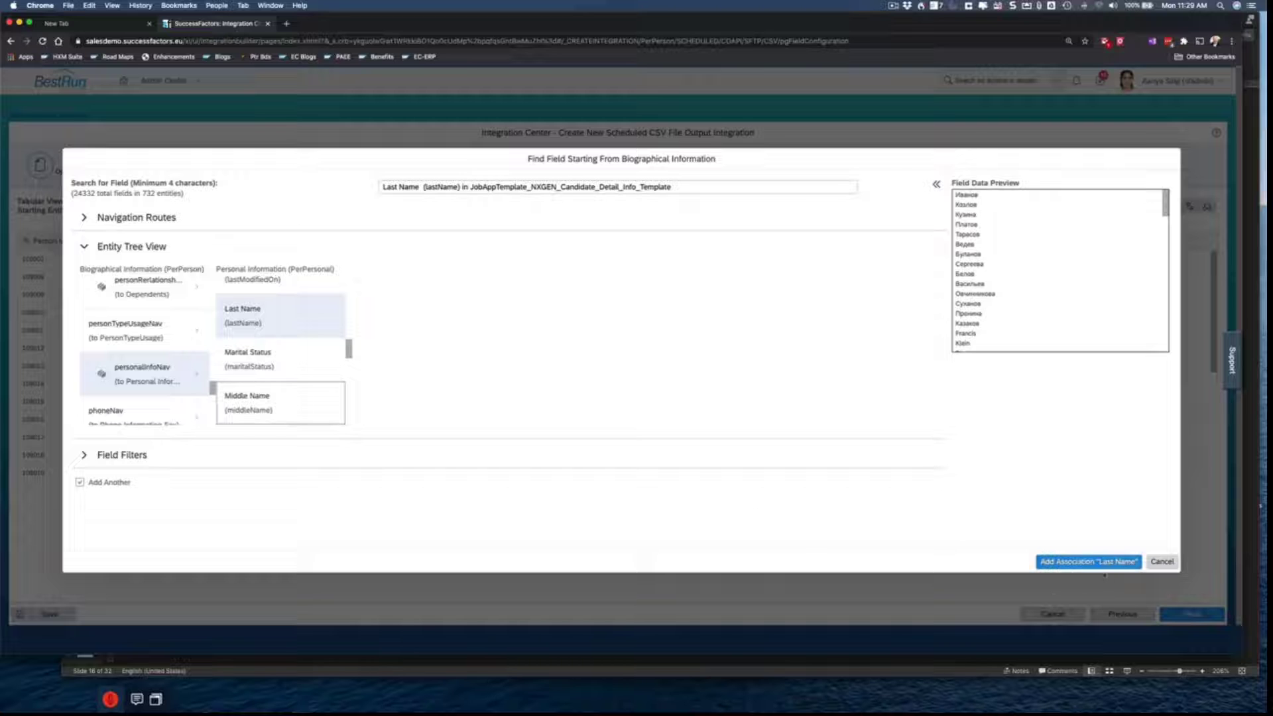
pyautogui.click(1088, 562)
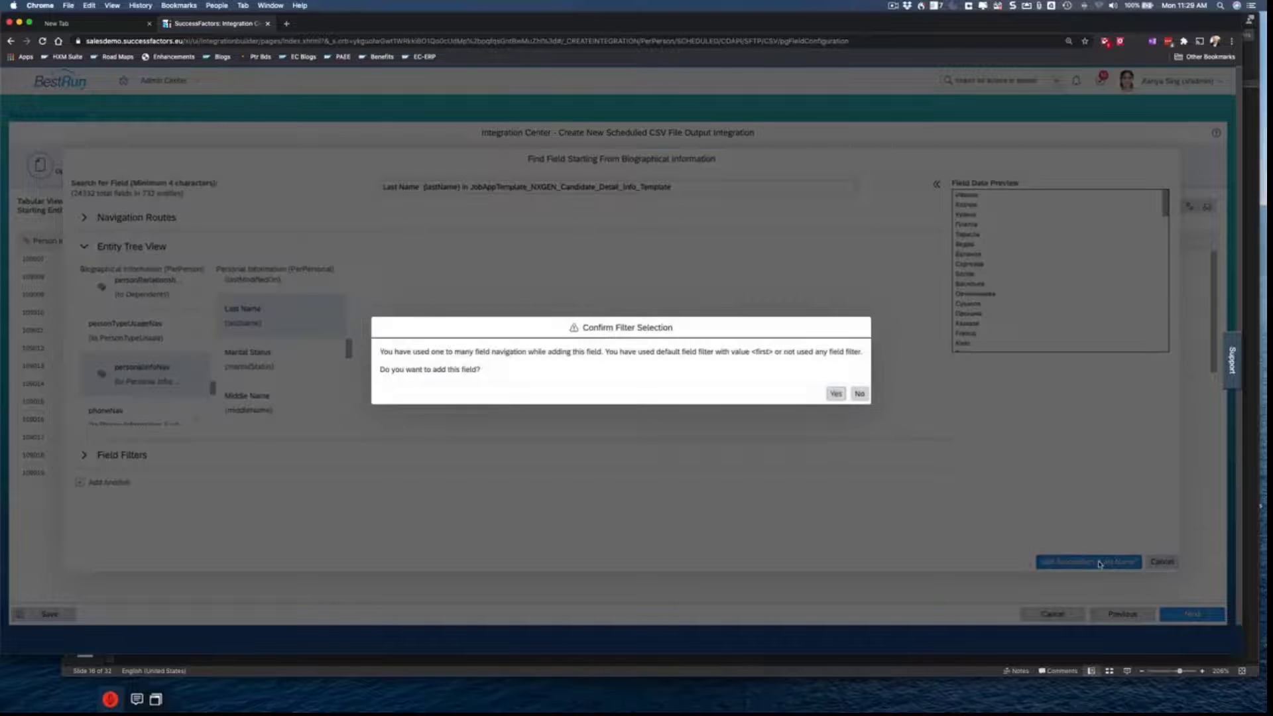
pyautogui.click(859, 395)
# Add Middle Name from Personal Information (PerPersonal) to the output, accepting the default field filter
pyautogui.click(258, 396)
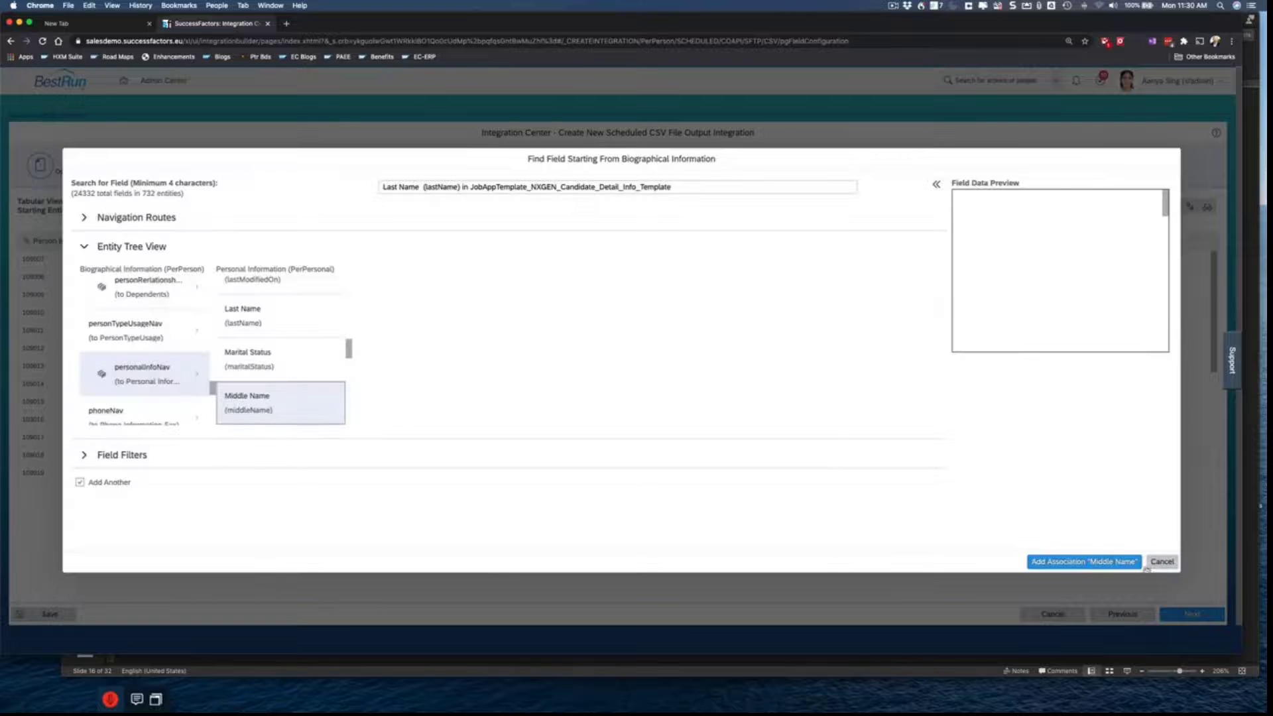
pyautogui.click(1103, 563)
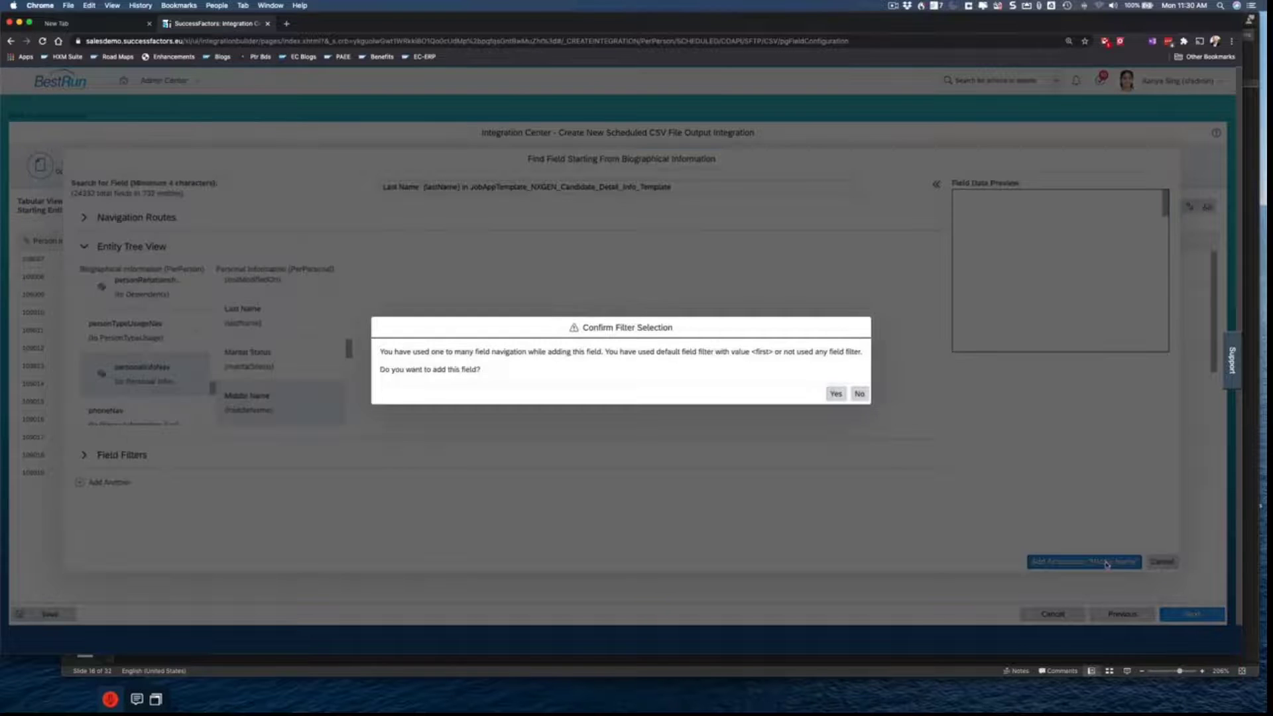
pyautogui.click(836, 395)
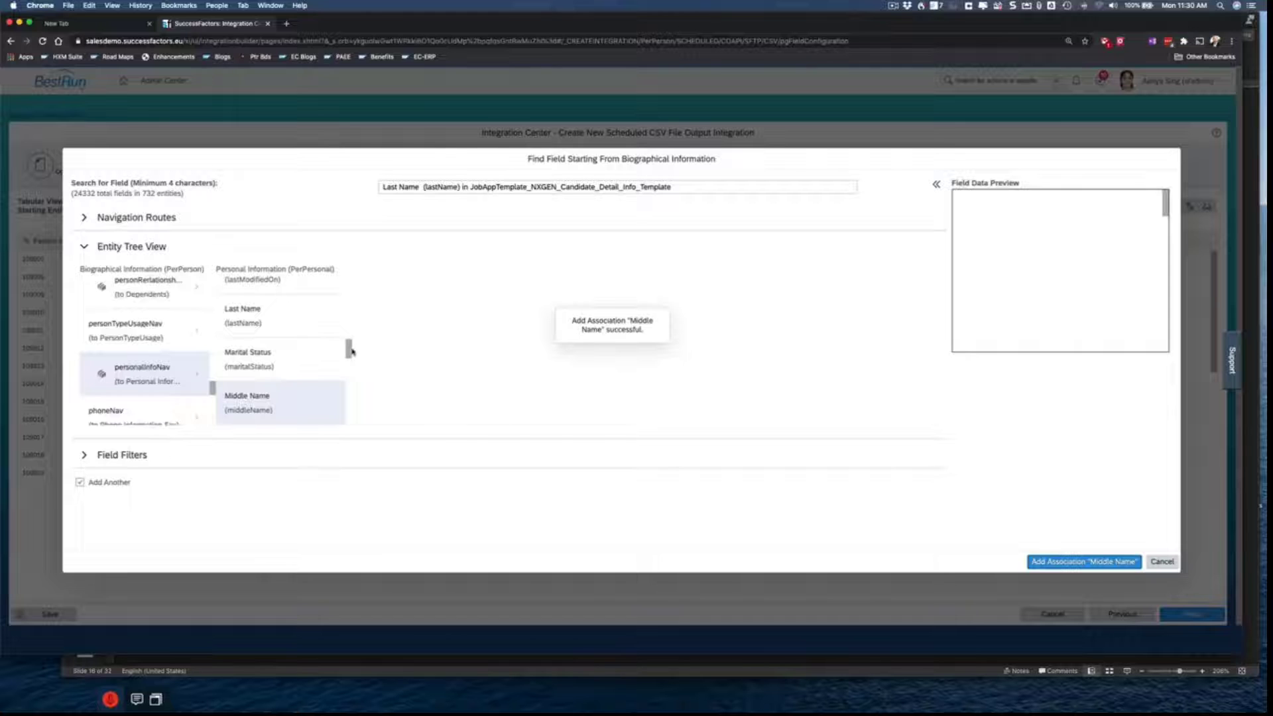
# Preview the Marital Status field's data and look through the neighbouring Personal Information fields
pyautogui.moveTo(349, 352)
pyautogui.mouseDown()
pyautogui.moveTo(354, 371)
pyautogui.moveTo(356, 356)
pyautogui.mouseUp()
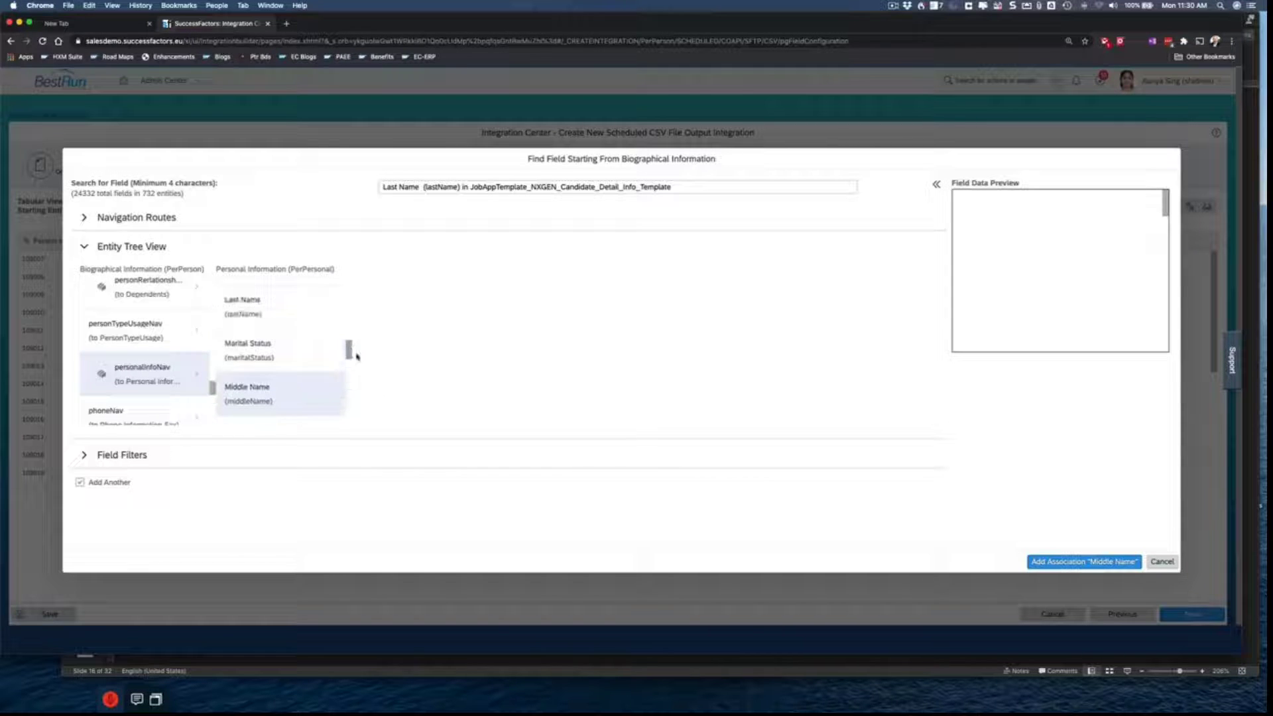
pyautogui.click(278, 348)
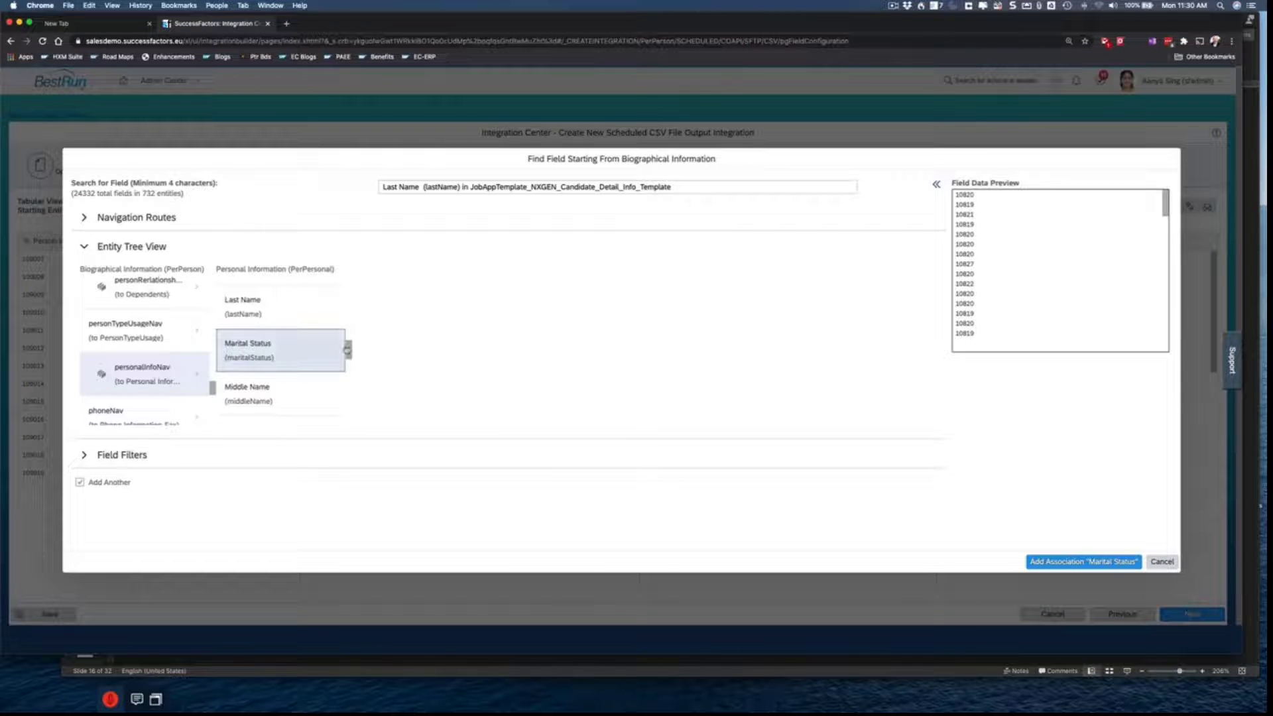
pyautogui.scroll(-1, 349, 348)
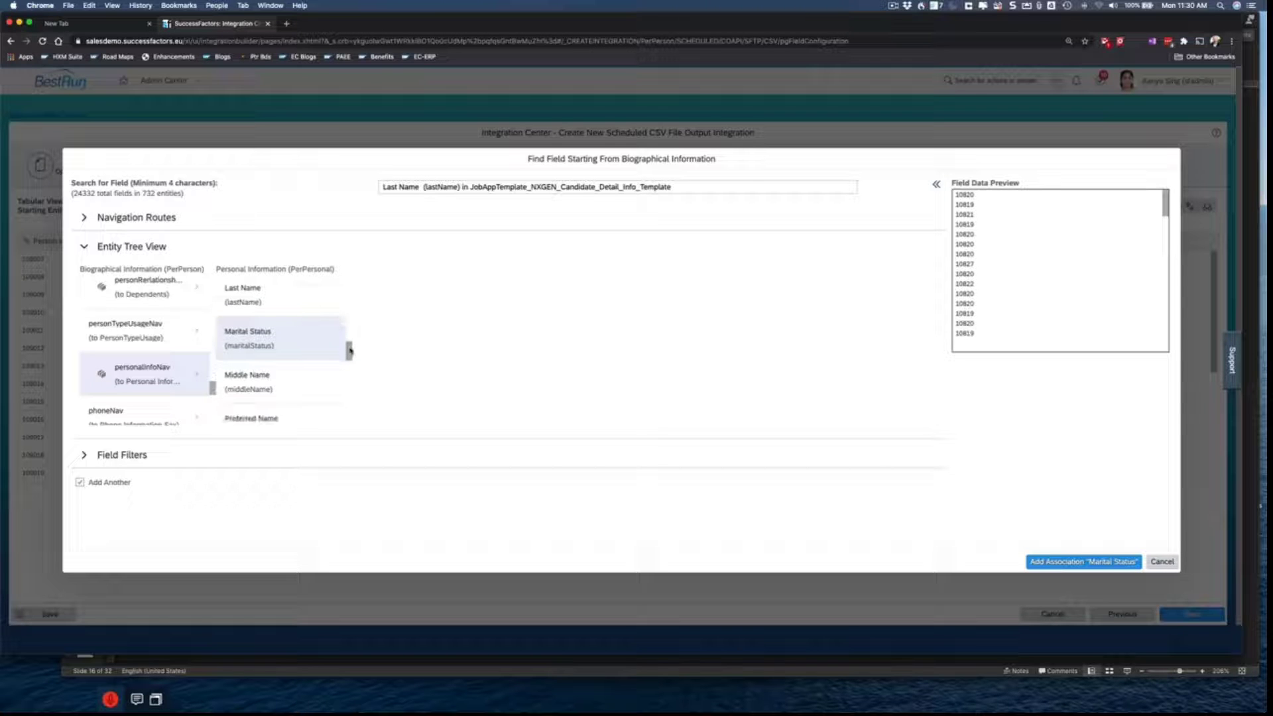
pyautogui.scroll(2, 349, 347)
pyautogui.moveTo(350, 346); pyautogui.dragTo(347, 312)
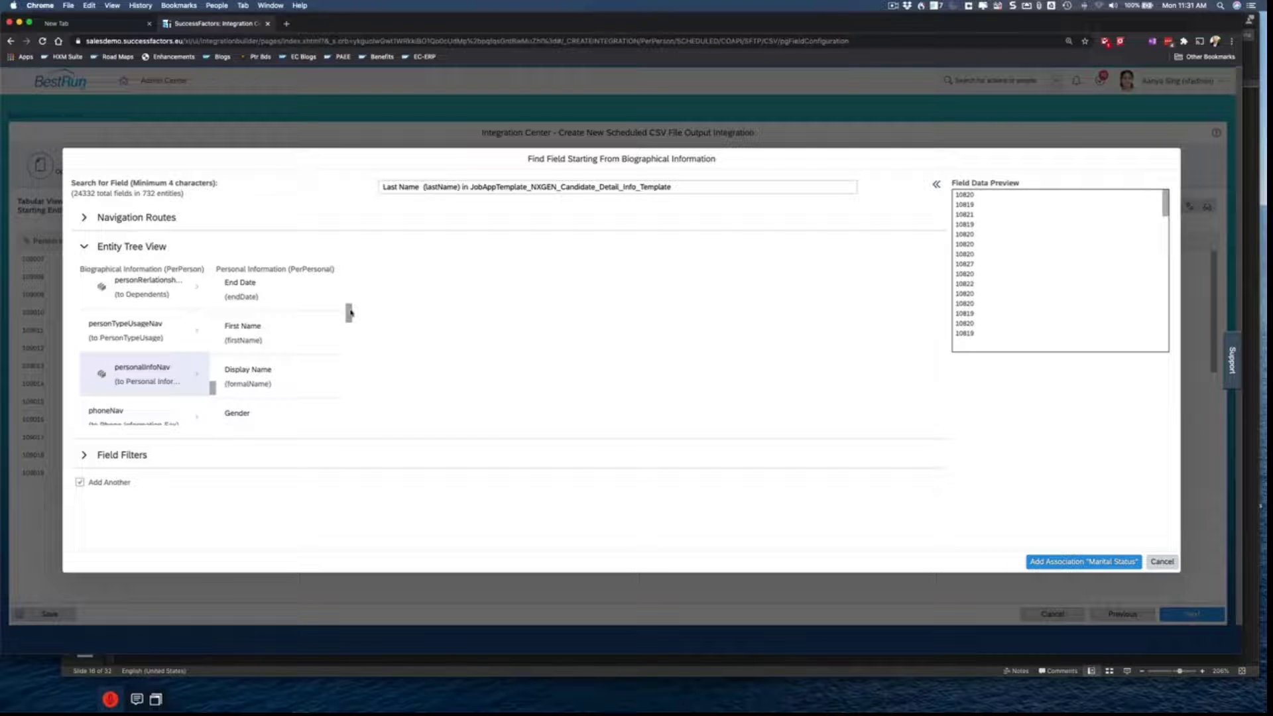
# Open the maritalStatusNav navigation to PicklistOption and preview the data of its localeLabel field
pyautogui.moveTo(351, 309); pyautogui.dragTo(351, 400)
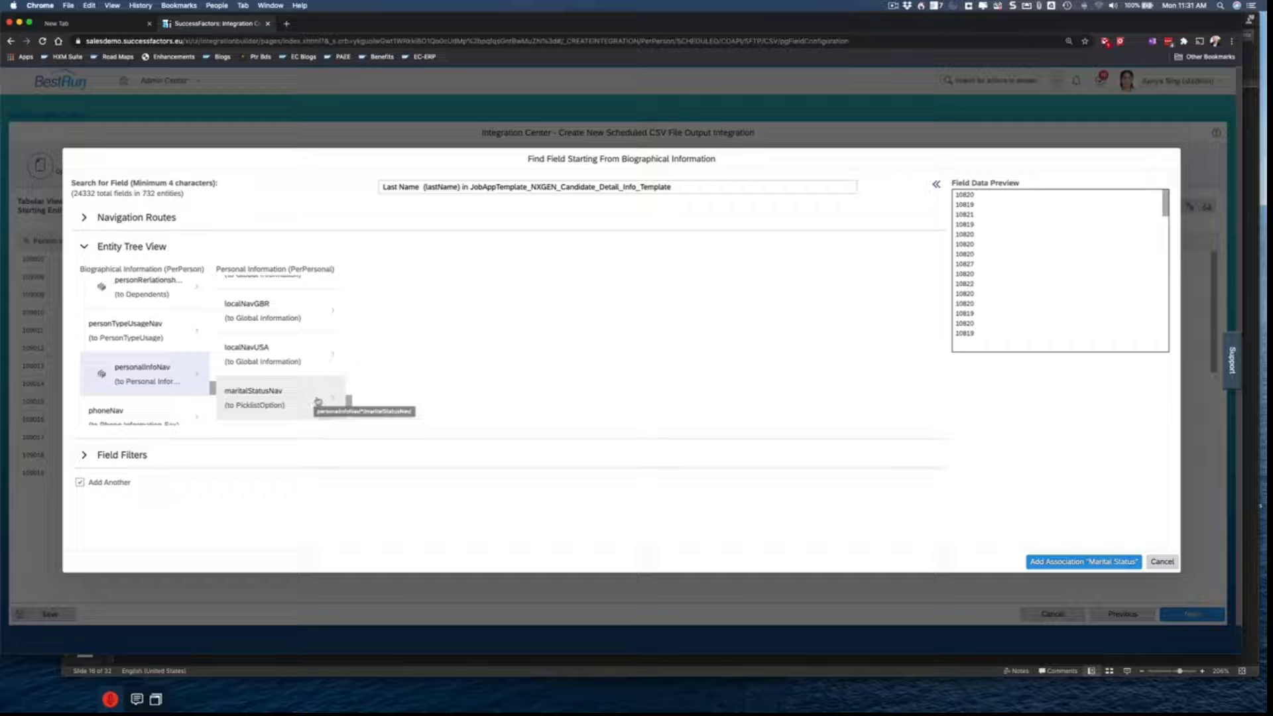
pyautogui.click(318, 401)
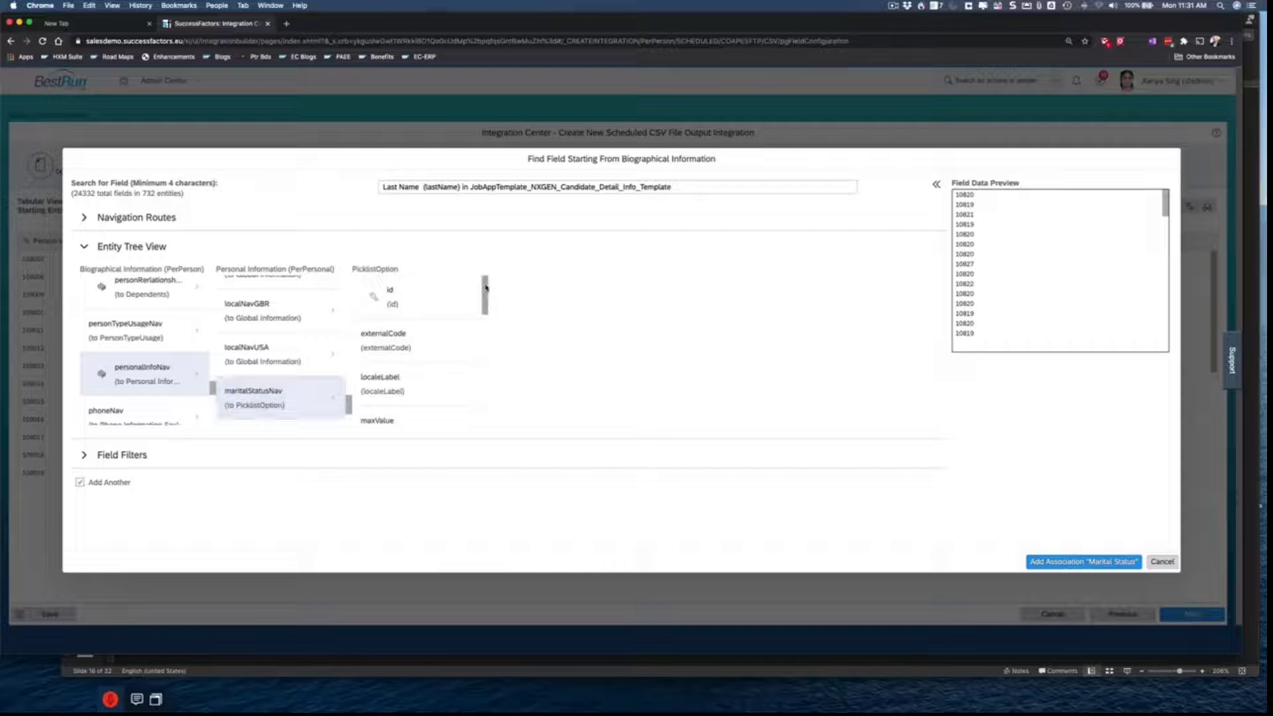
pyautogui.click(392, 381)
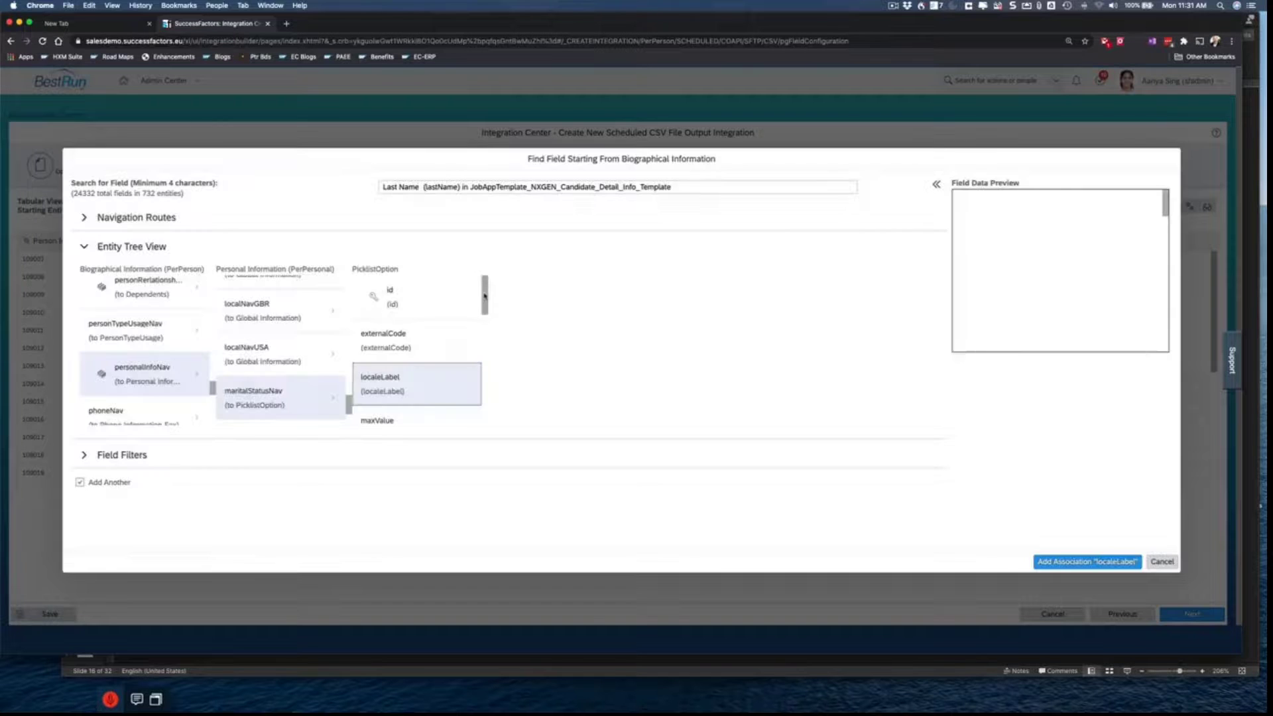
# Open picklistLabels under the marital status PicklistOption and add its label field to the output, accepting the default field filter
pyautogui.moveTo(485, 296); pyautogui.dragTo(485, 408)
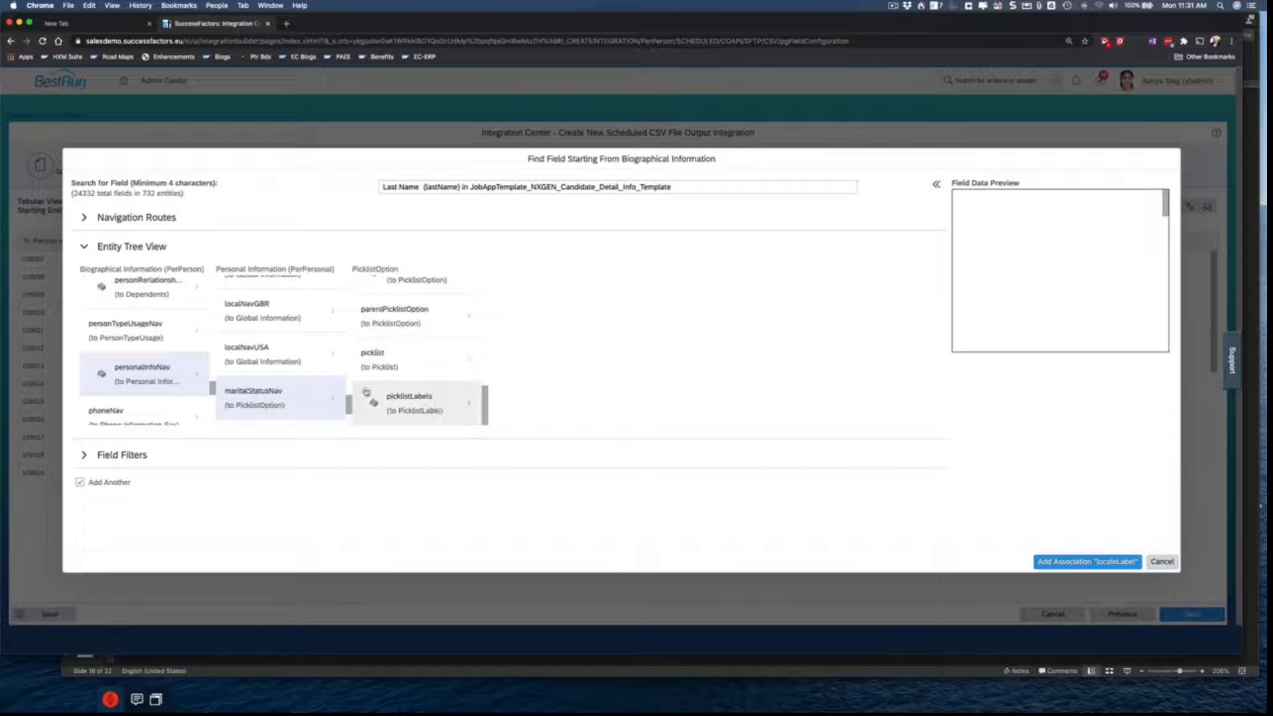
pyautogui.click(433, 405)
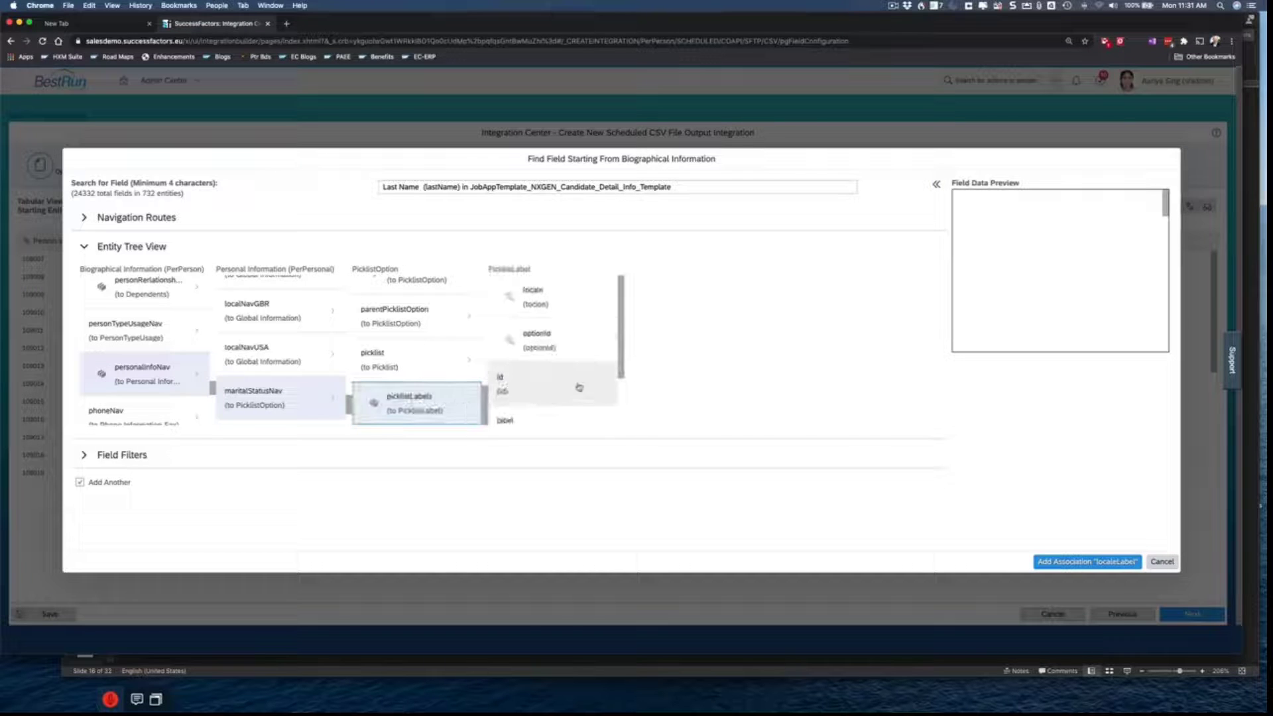
pyautogui.scroll(-2, 537, 364)
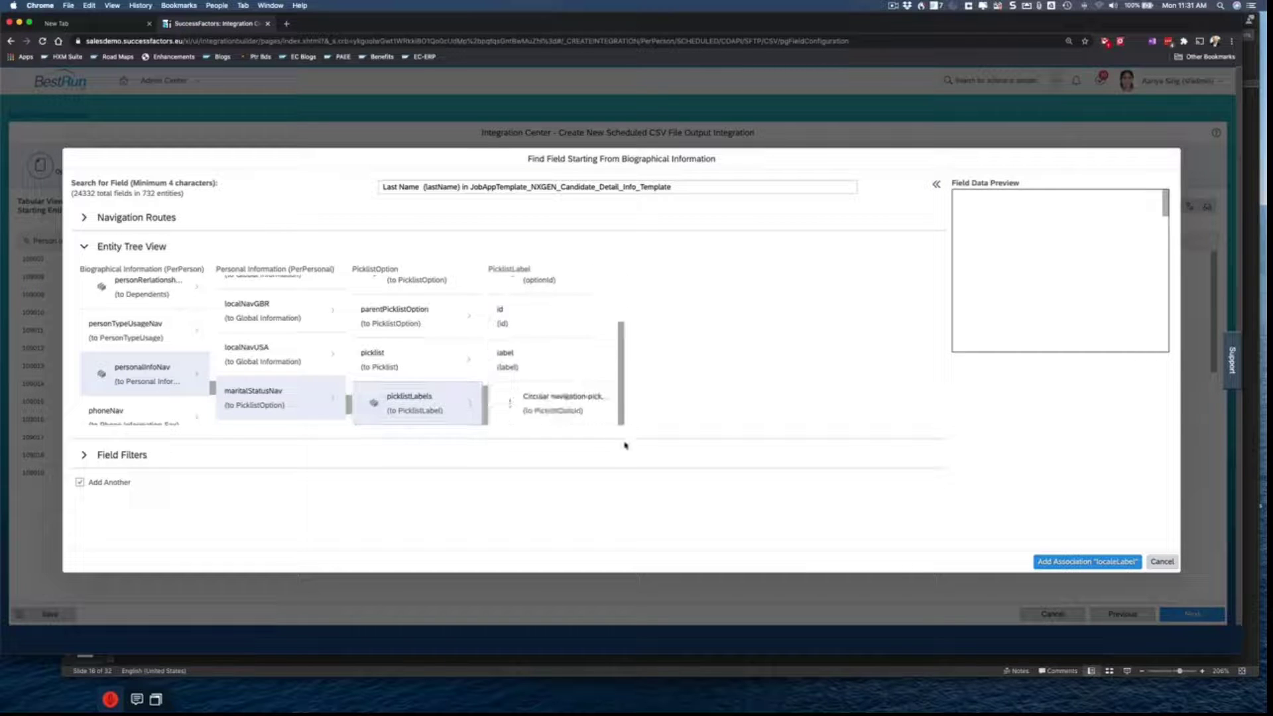
pyautogui.click(519, 363)
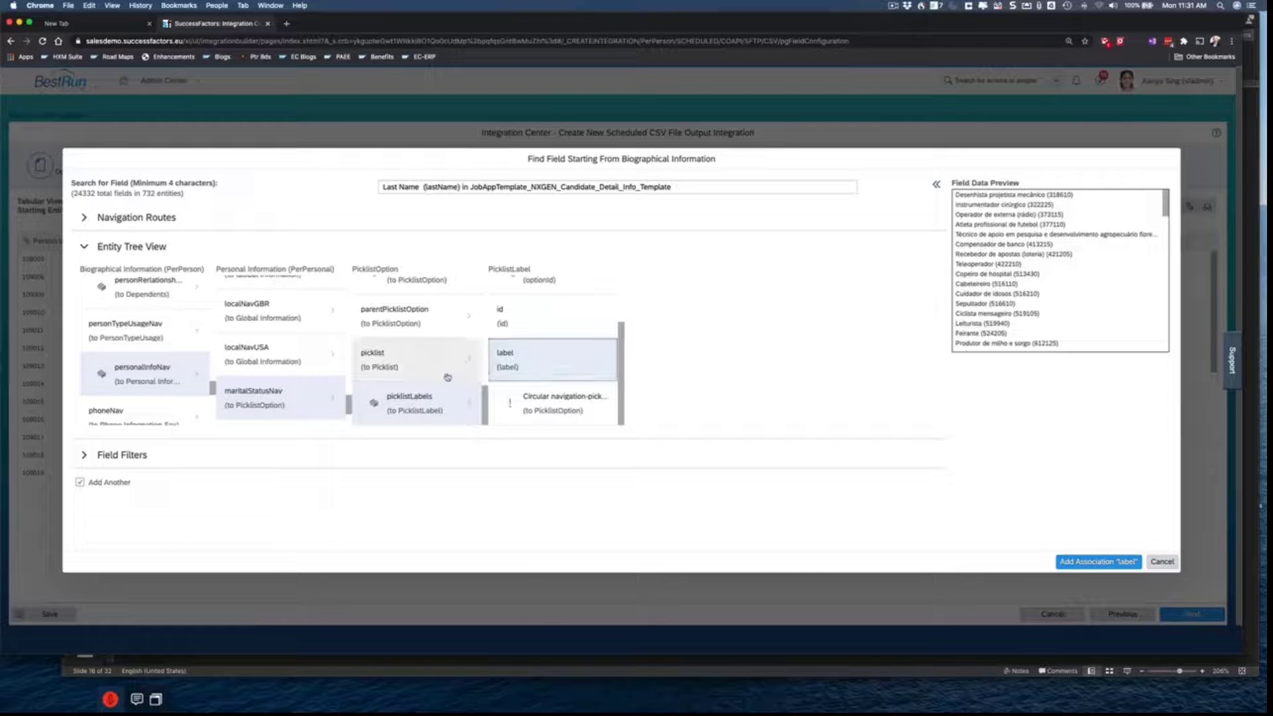
pyautogui.scroll(-2, 314, 391)
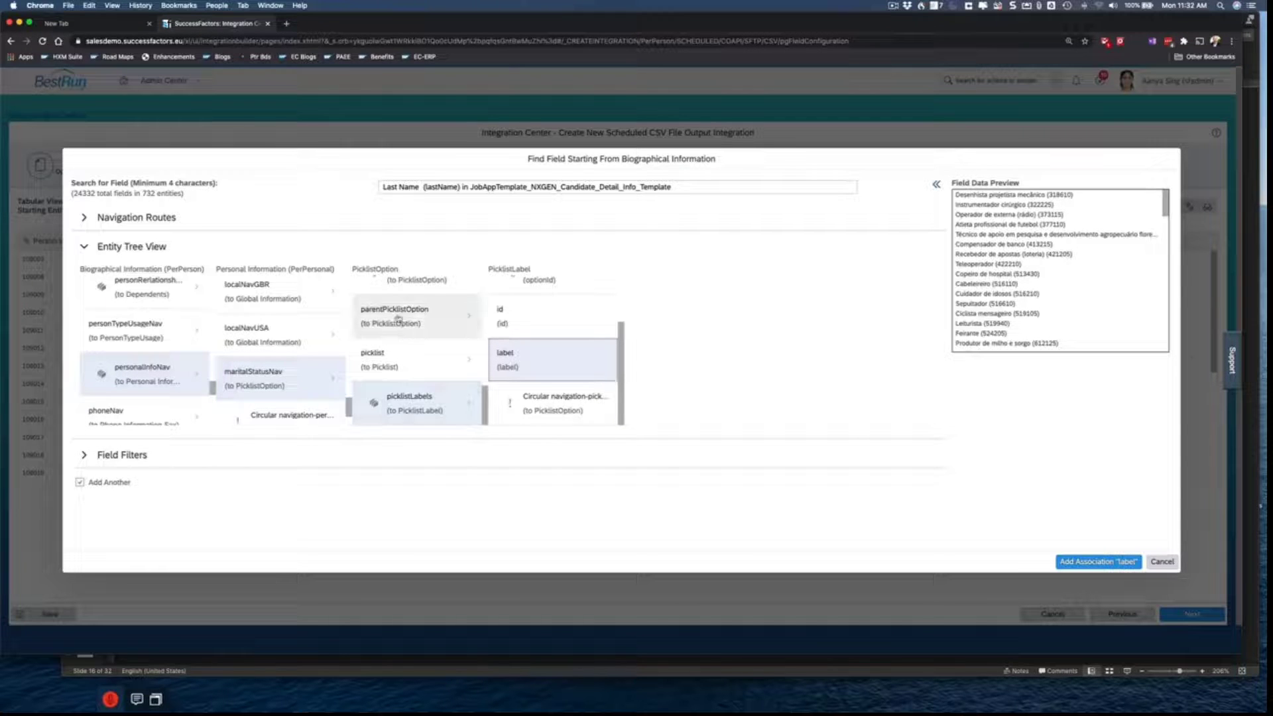
pyautogui.click(1079, 563)
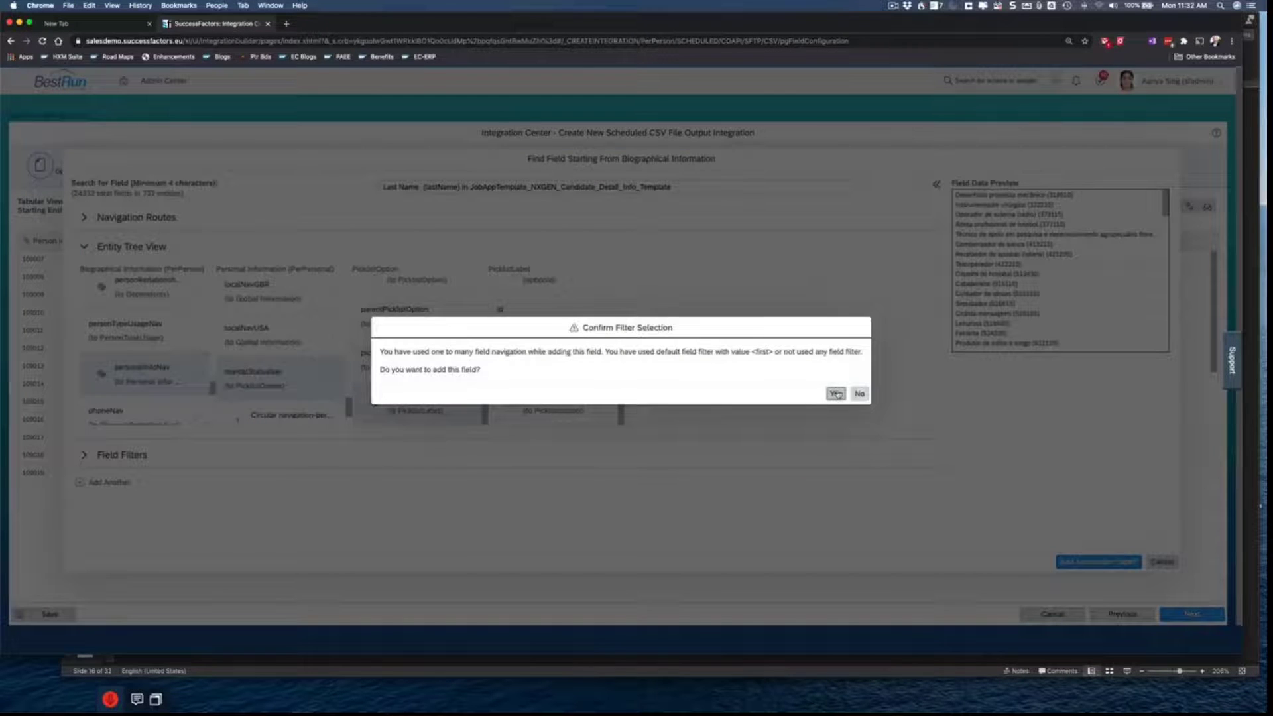
pyautogui.click(835, 394)
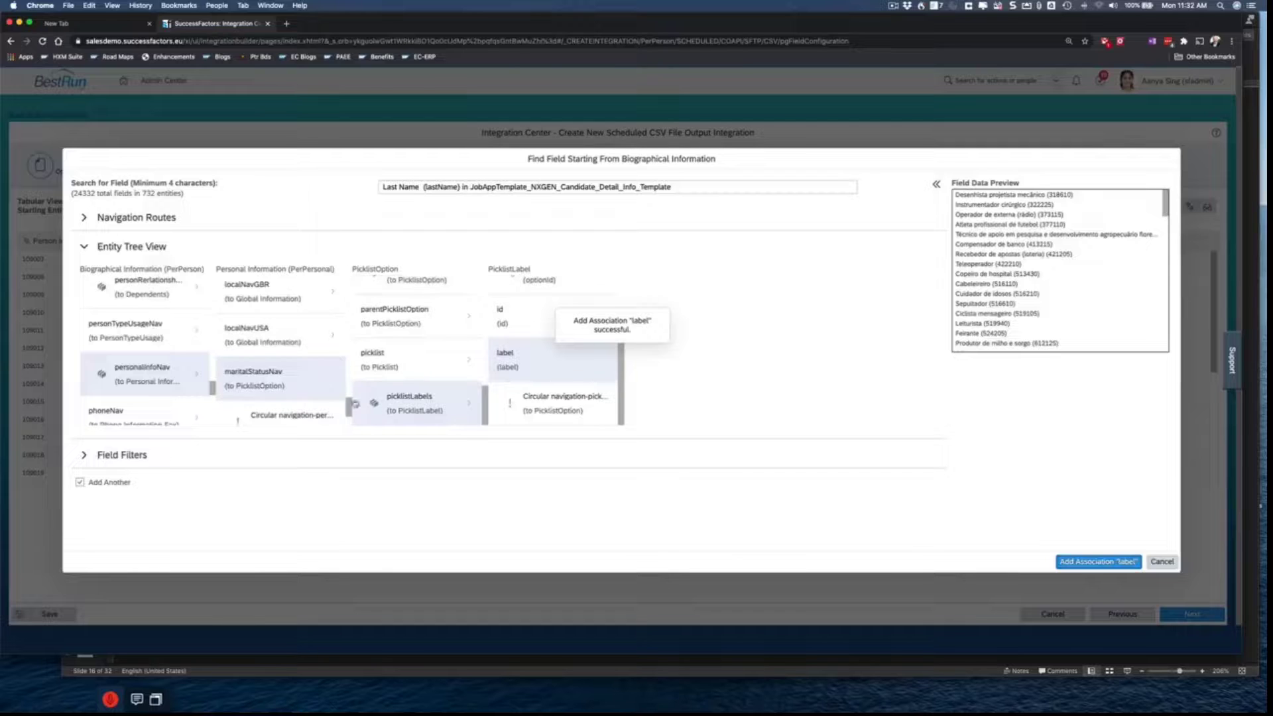
pyautogui.moveTo(349, 405); pyautogui.dragTo(325, 310)
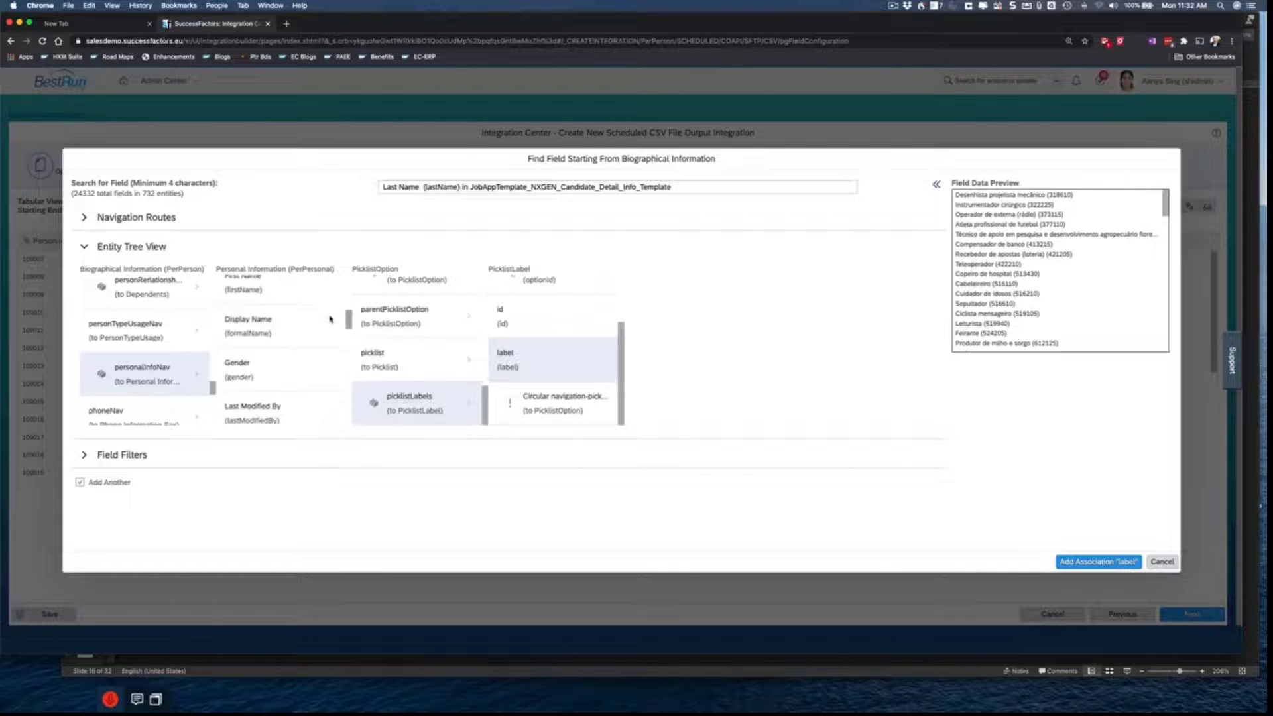
# Add Gender from Personal Information (PerPersonal) to the output, accepting the default field filter, and close the field finder
pyautogui.click(269, 379)
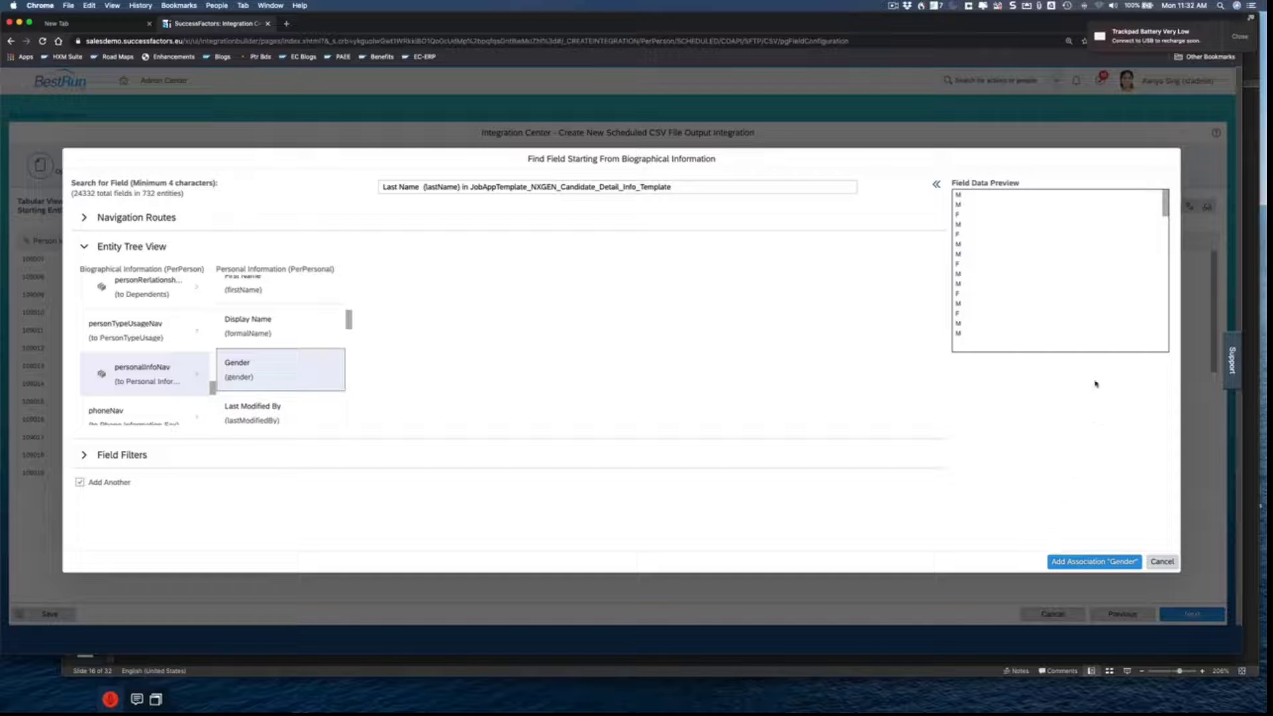
pyautogui.click(1093, 561)
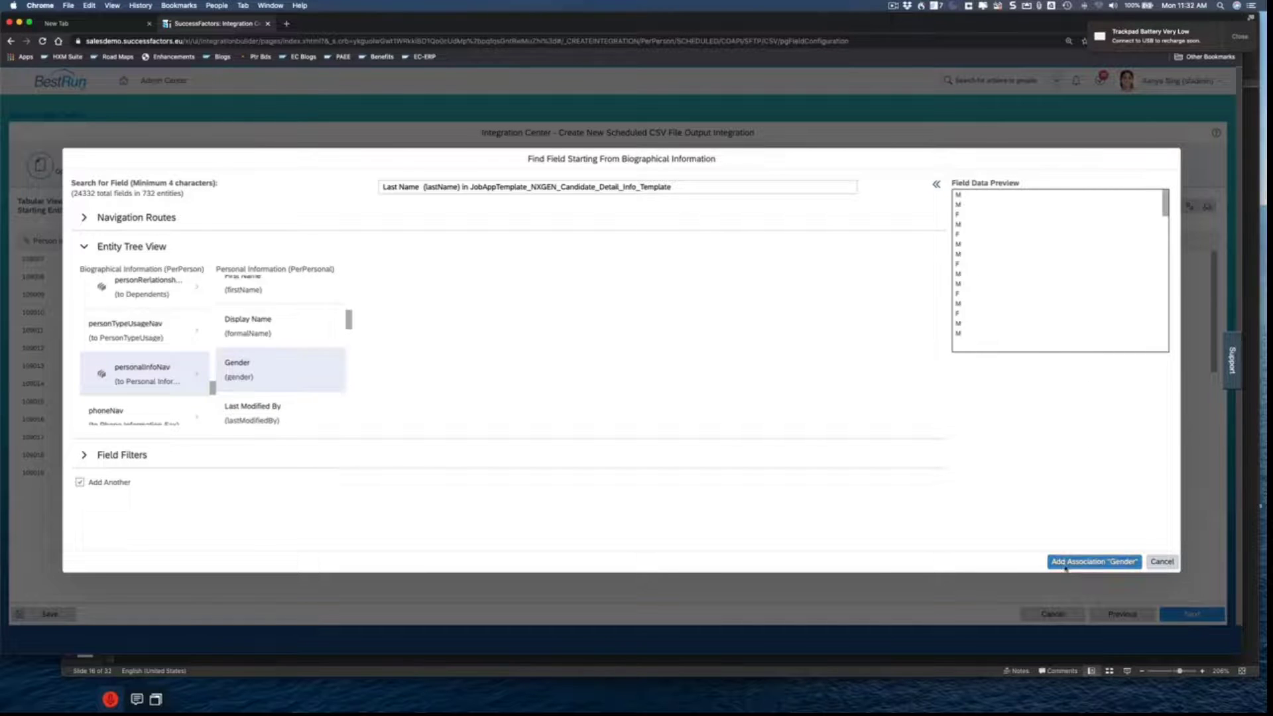
pyautogui.click(835, 393)
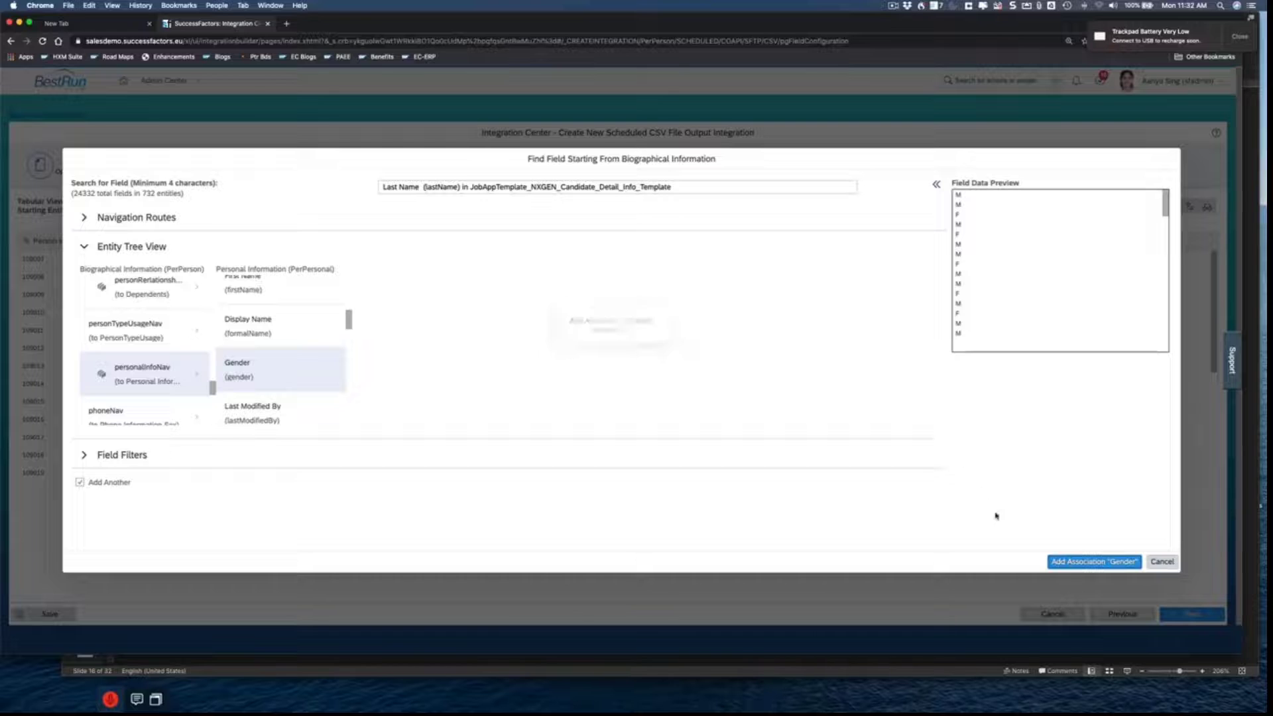
pyautogui.click(1064, 564)
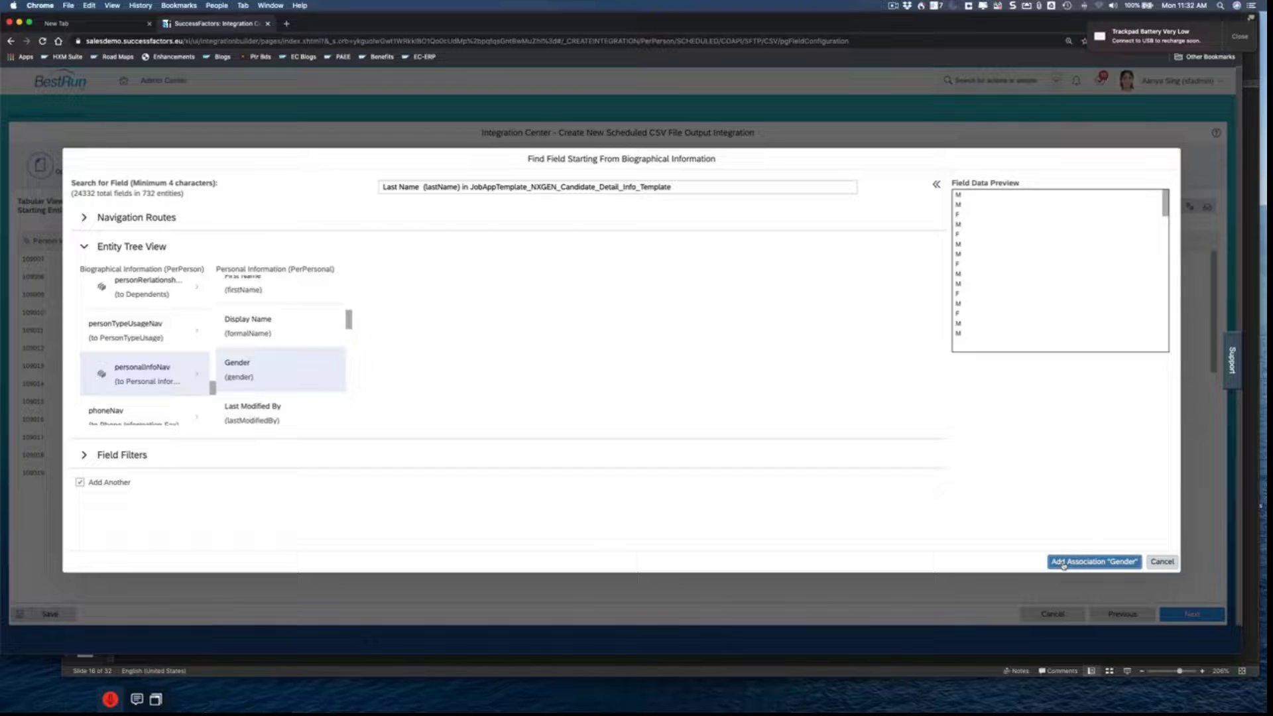
pyautogui.click(1158, 563)
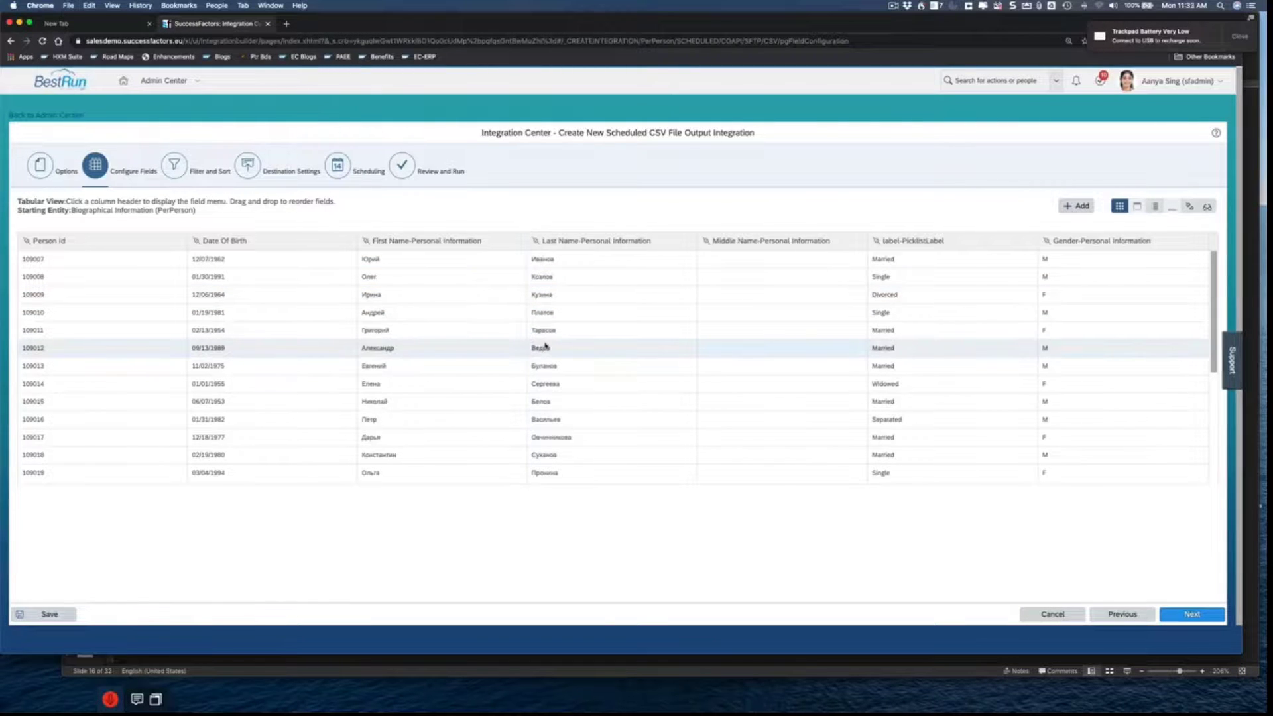
# Check the rows of the tabular view, download the integration's preview CSV and open it in OpenOffice Calc with Unicode (UTF-8), comma-separated import settings
pyautogui.scroll(-1, 546, 345)
pyautogui.scroll(-5, 546, 346)
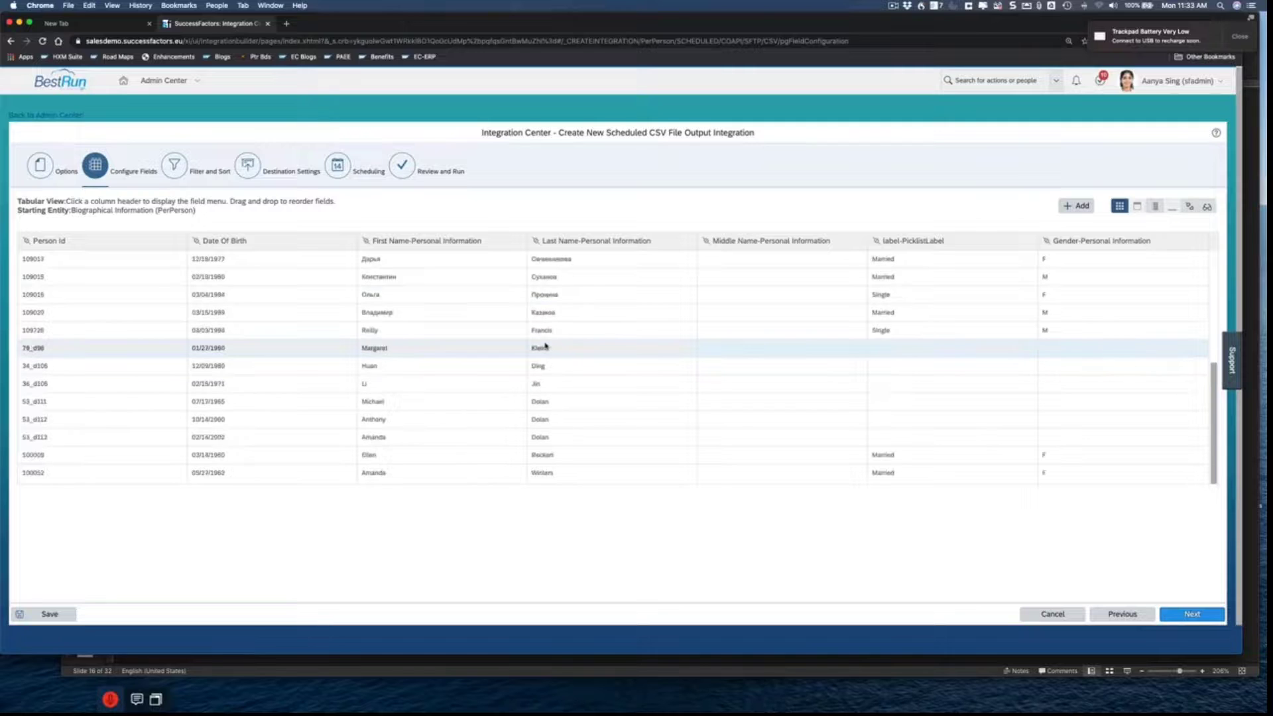
pyautogui.scroll(5, 546, 345)
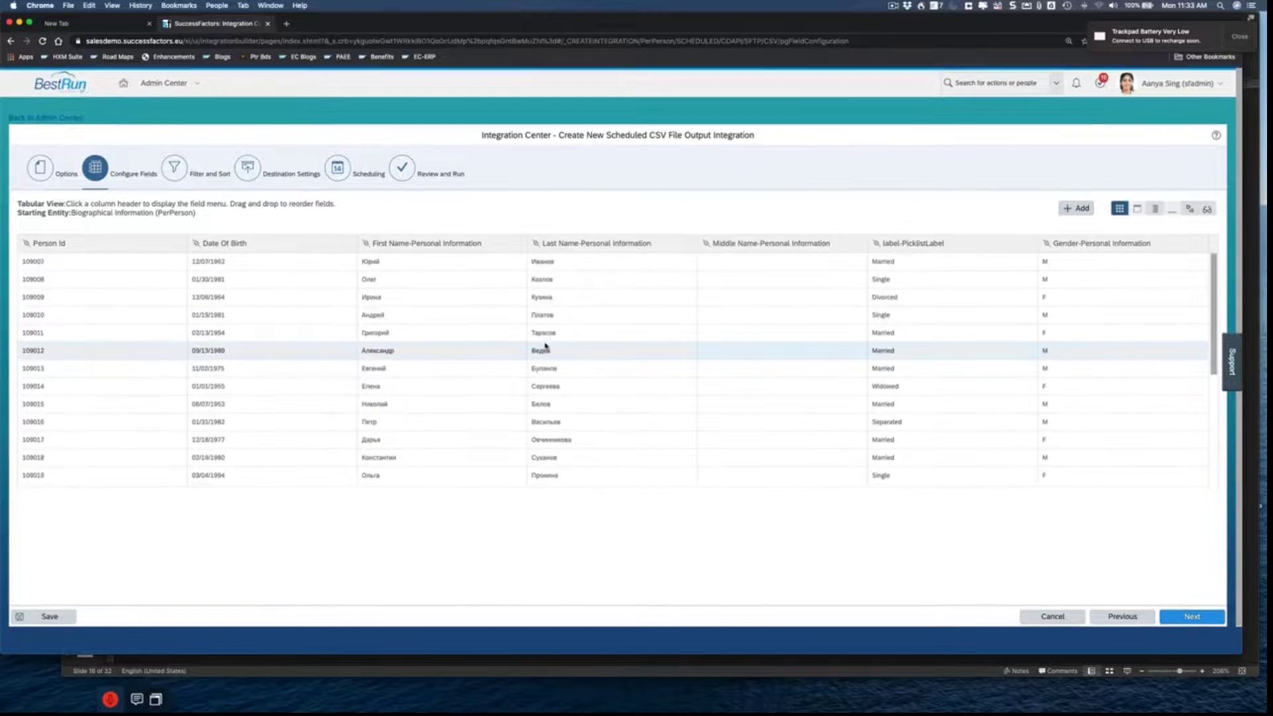
pyautogui.scroll(-3, 545, 345)
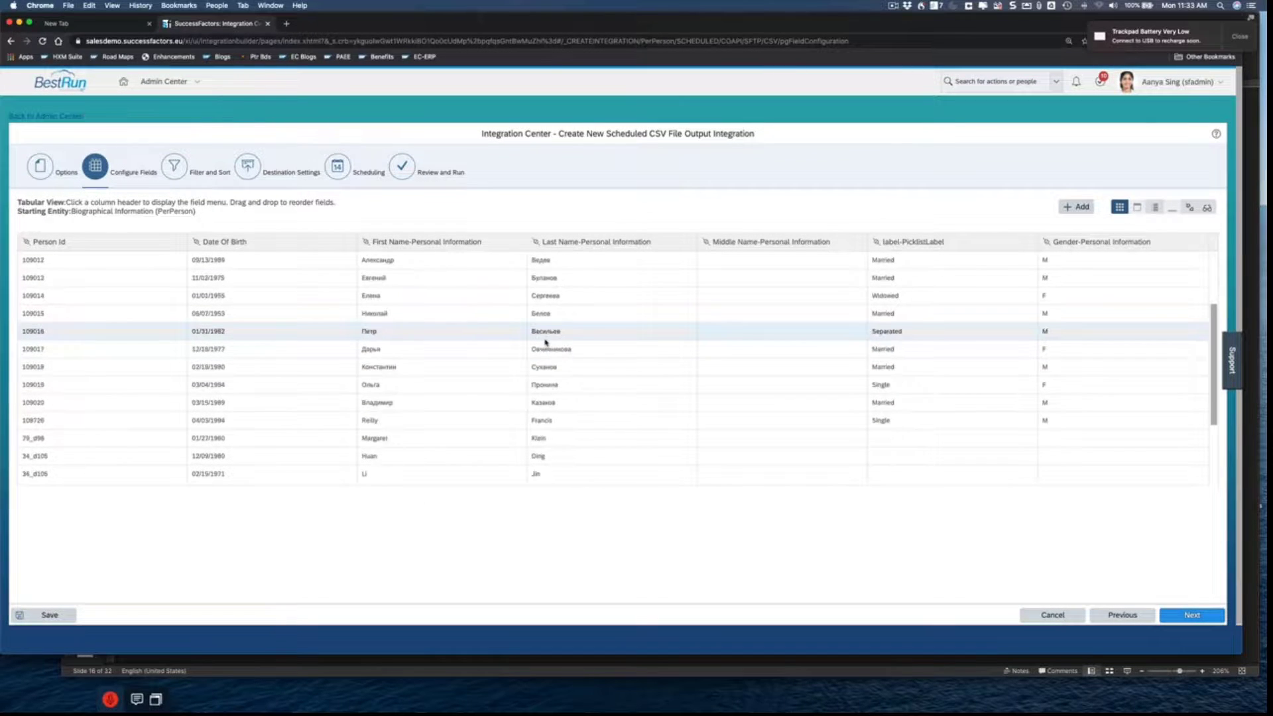
pyautogui.scroll(-3, 546, 342)
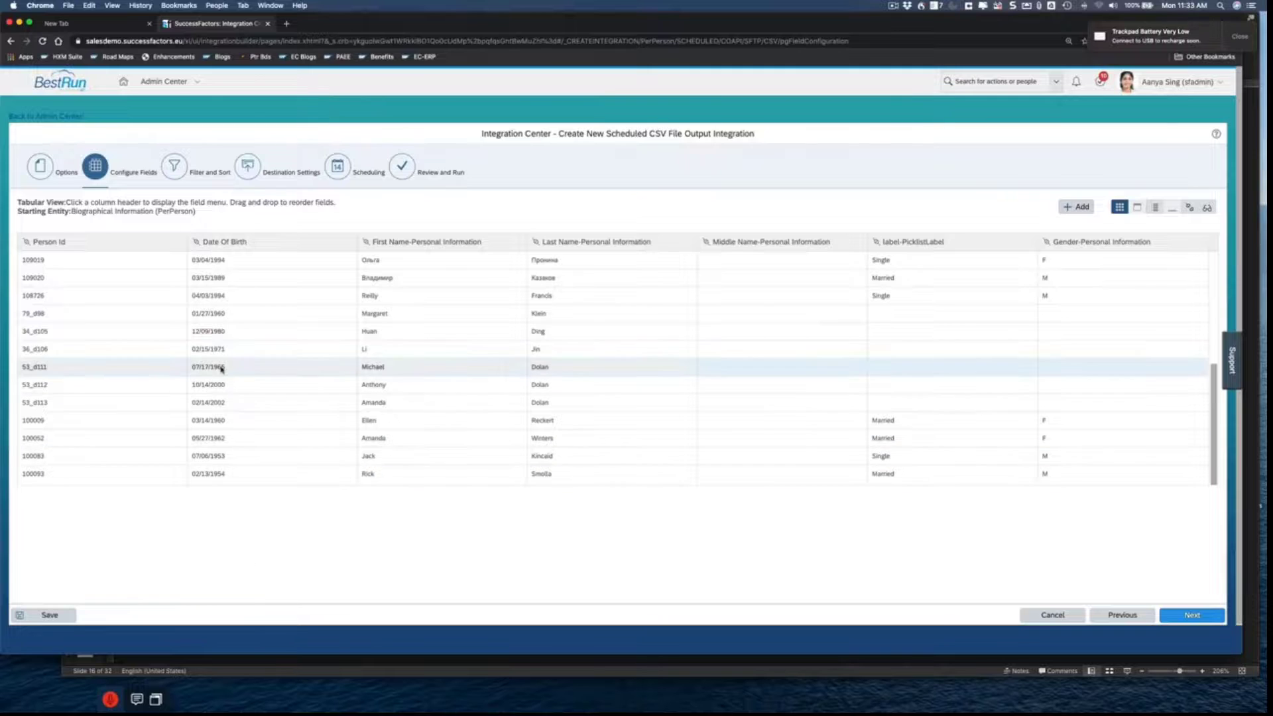
pyautogui.click(58, 616)
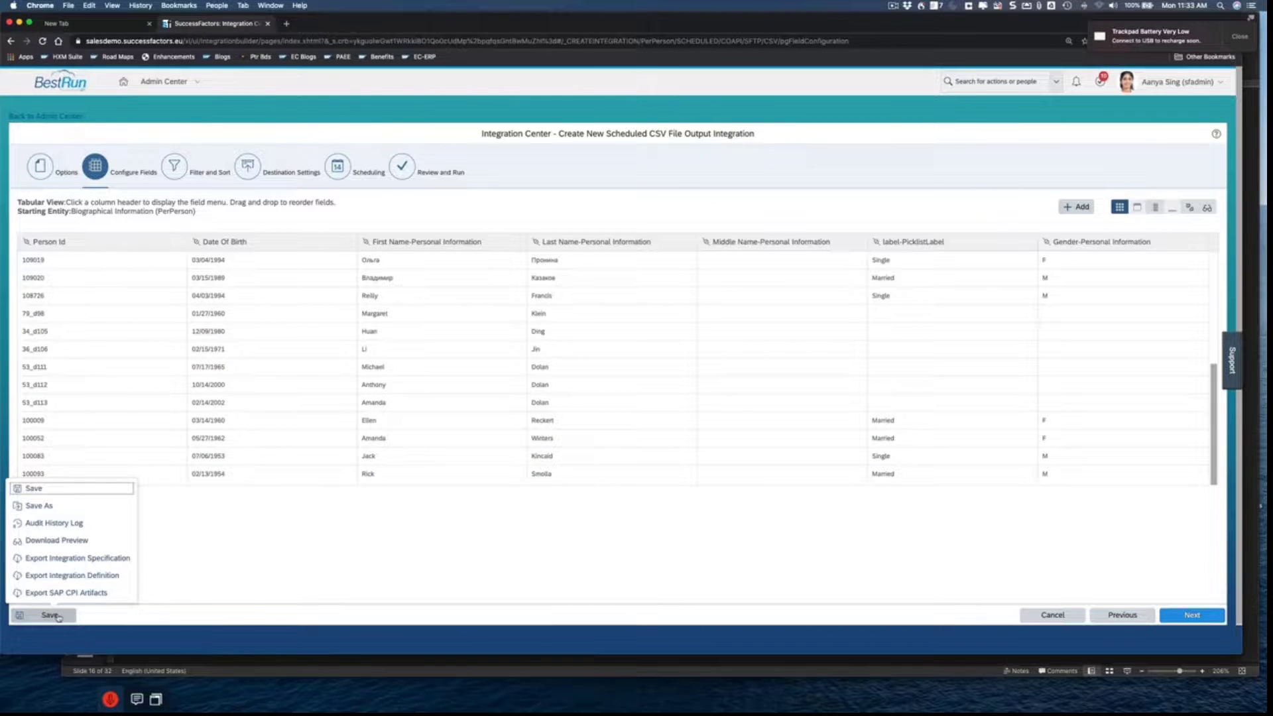
pyautogui.click(75, 542)
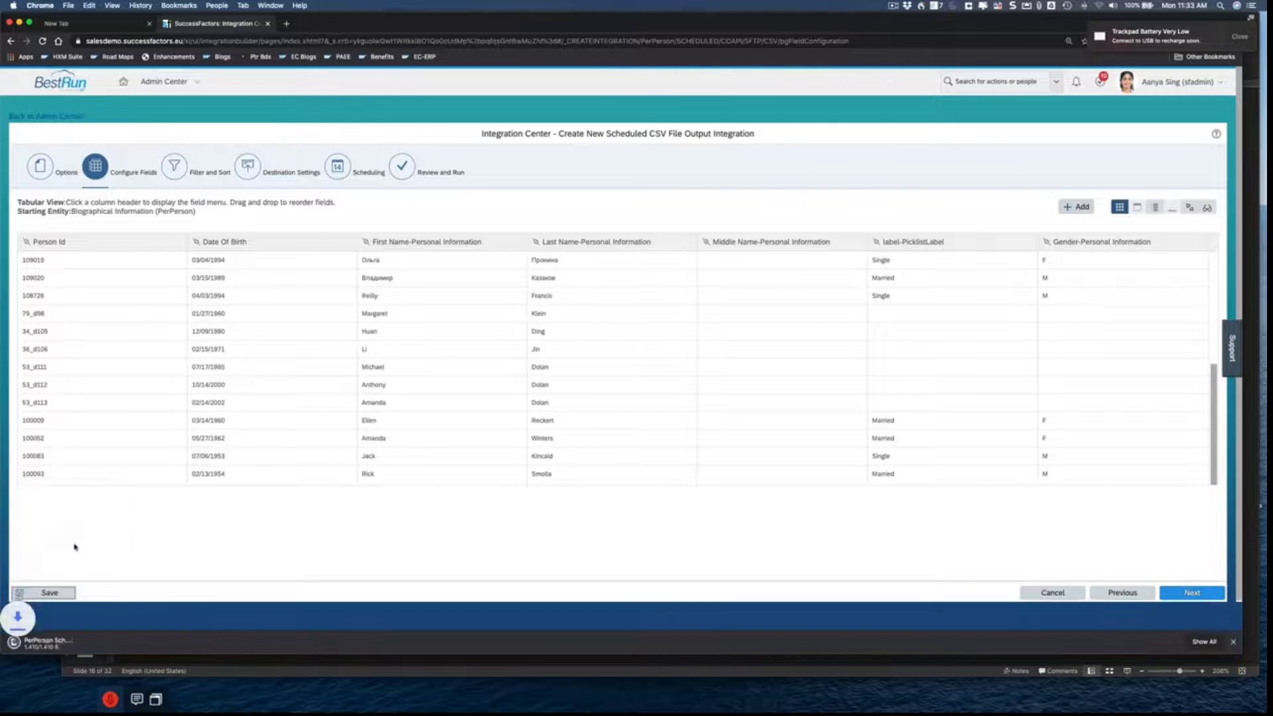
pyautogui.click(53, 643)
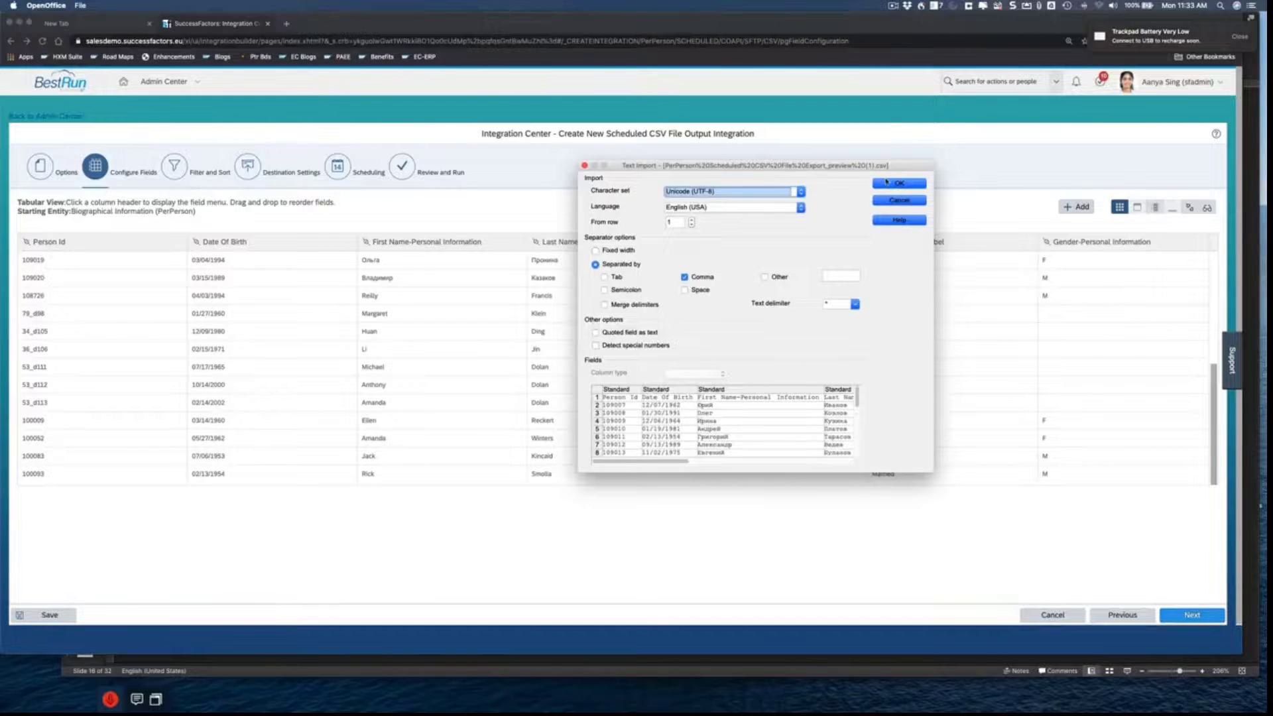
pyautogui.click(899, 183)
# Examine the employee rows and column headers of the exported preview CSV, and close the spreadsheet
pyautogui.click(195, 271)
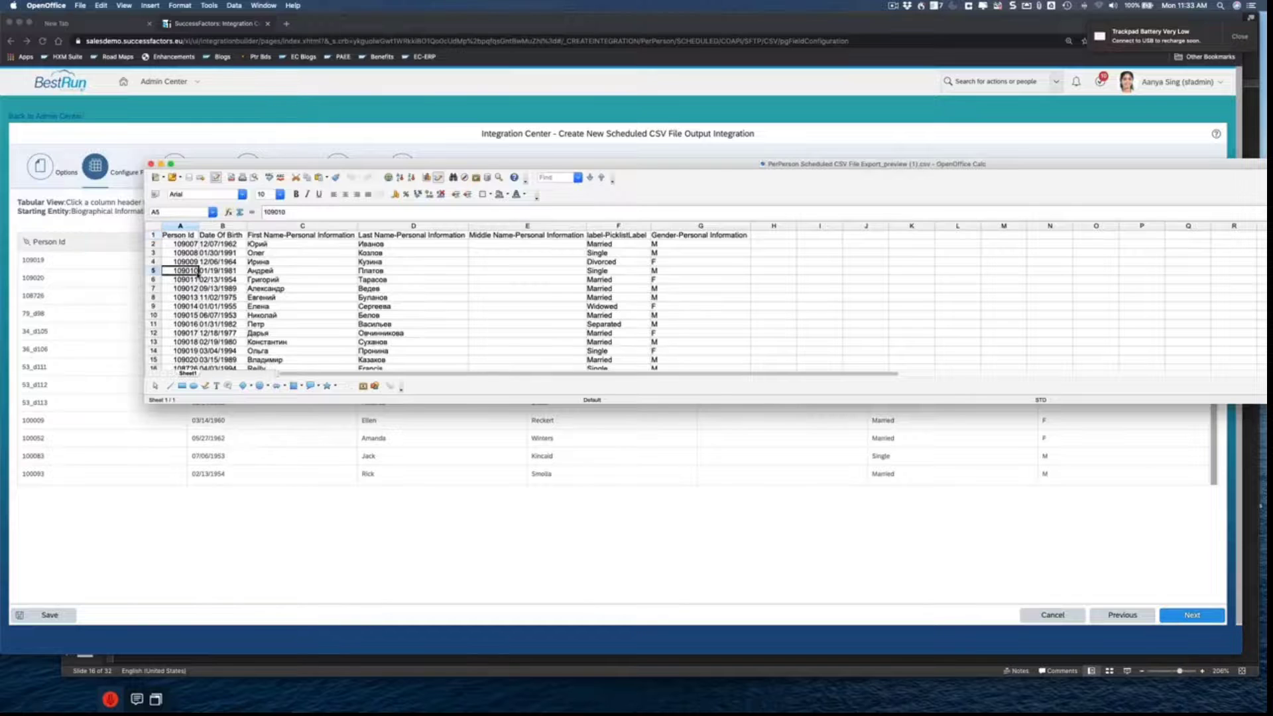
pyautogui.scroll(-5, 202, 291)
pyautogui.scroll(5, 207, 297)
pyautogui.click(227, 279)
pyautogui.scroll(-3, 226, 280)
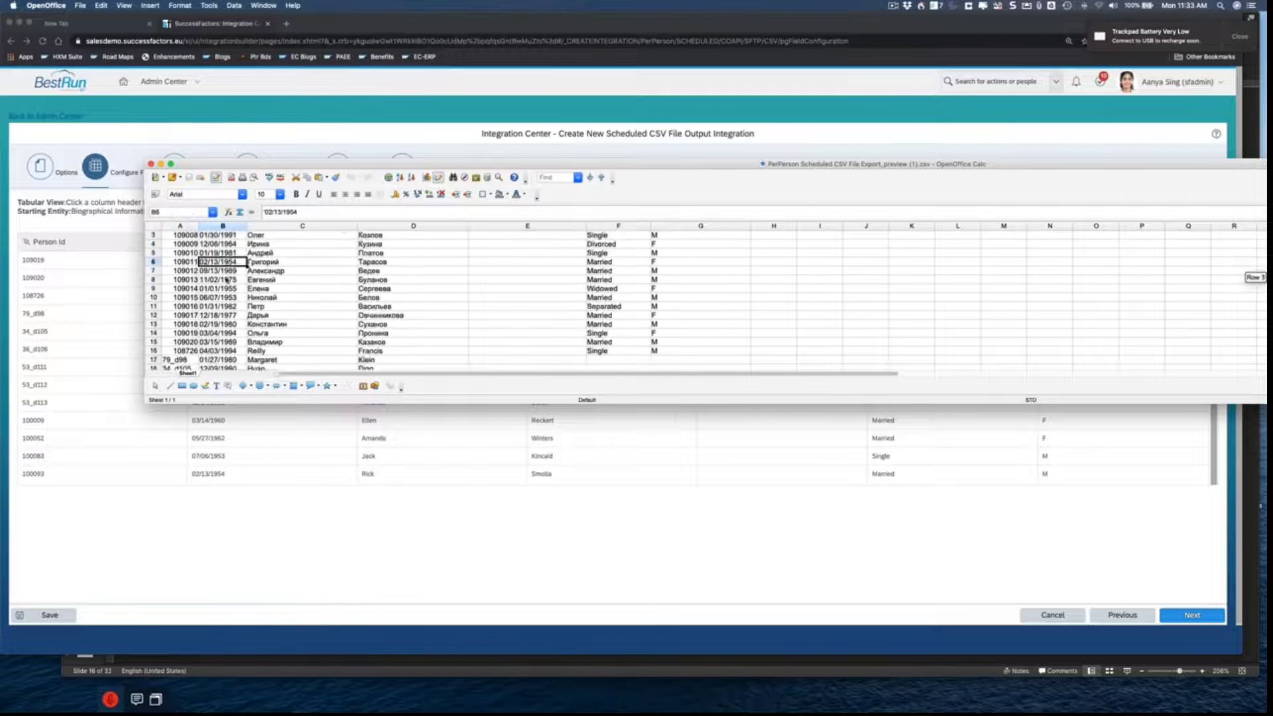
pyautogui.scroll(-3, 227, 280)
pyautogui.scroll(5, 227, 280)
pyautogui.scroll(1, 261, 302)
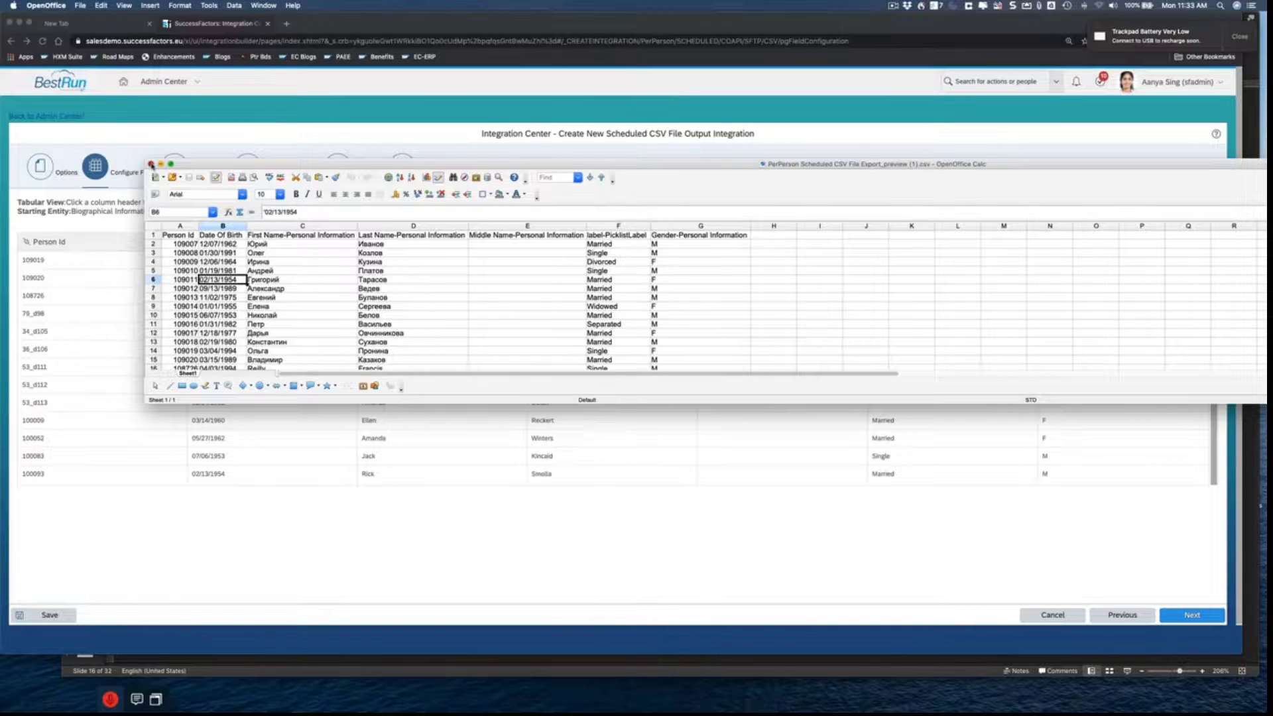
pyautogui.click(151, 163)
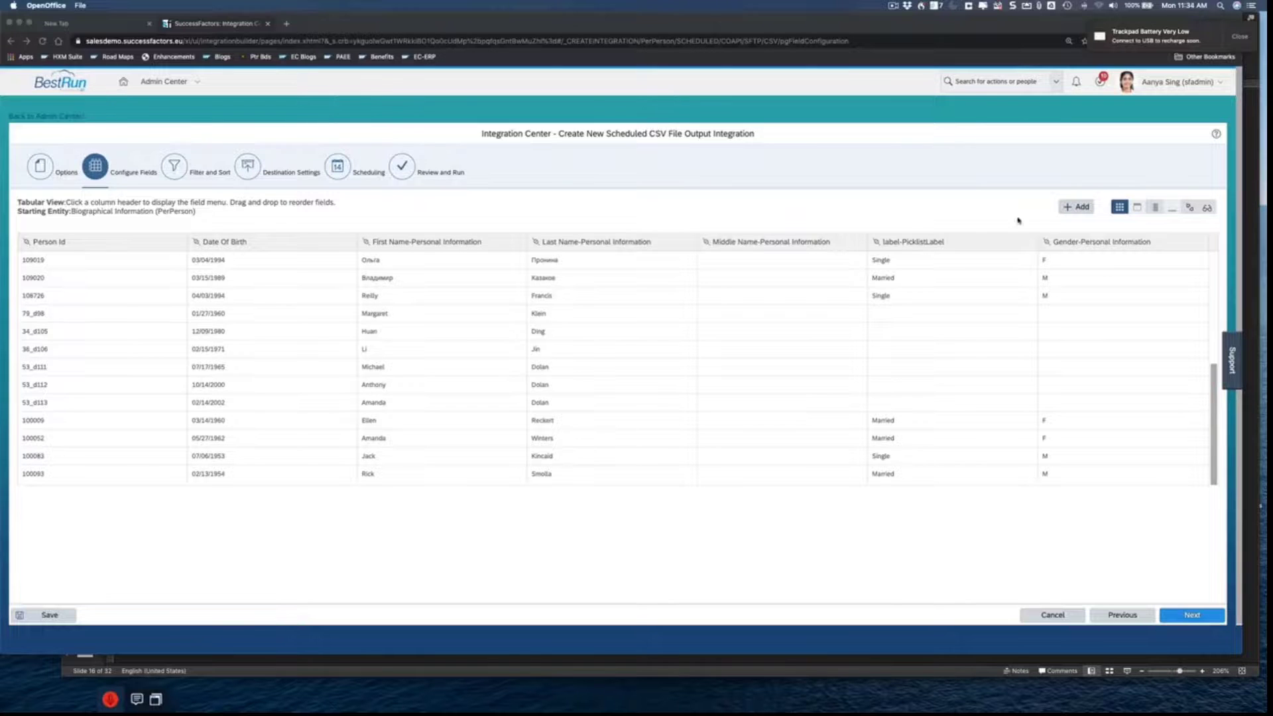
# Start adding another field and open the one-to-many employmentNav navigation to Employment Details (EmpEmployment) in the entity tree
pyautogui.click(1075, 211)
pyautogui.click(1078, 208)
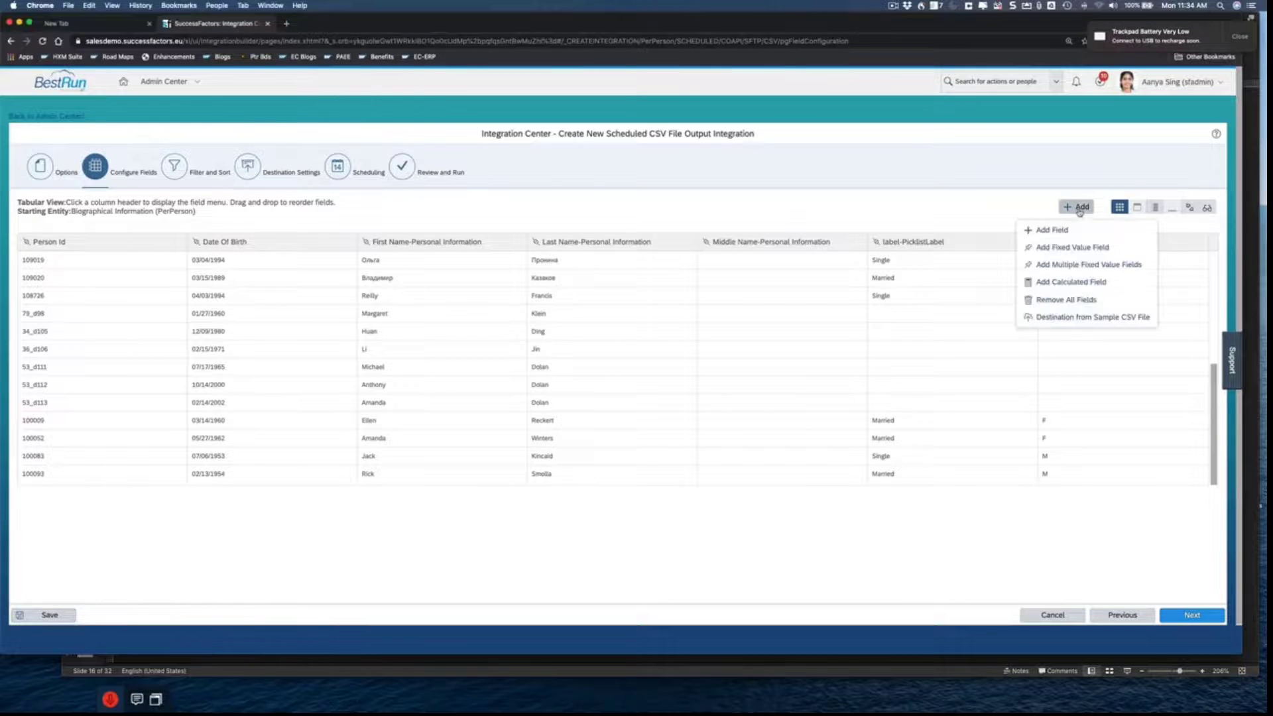
pyautogui.click(1055, 230)
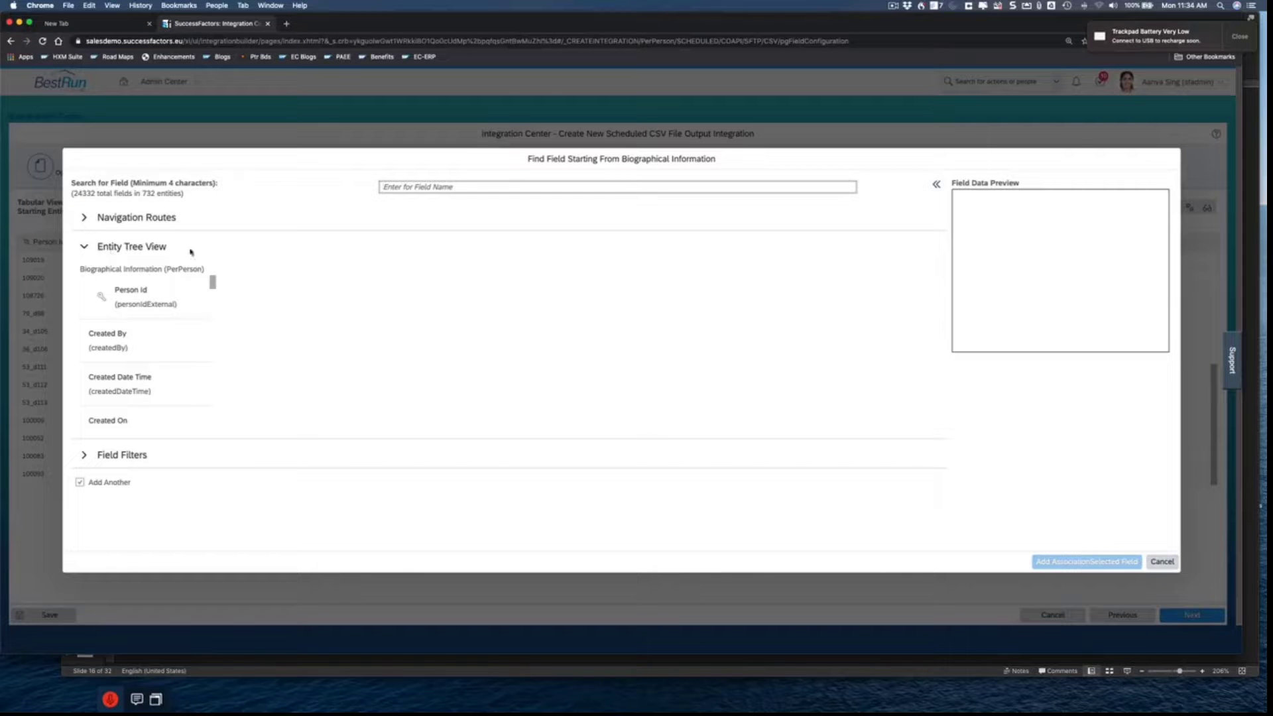
pyautogui.moveTo(213, 281); pyautogui.dragTo(224, 363)
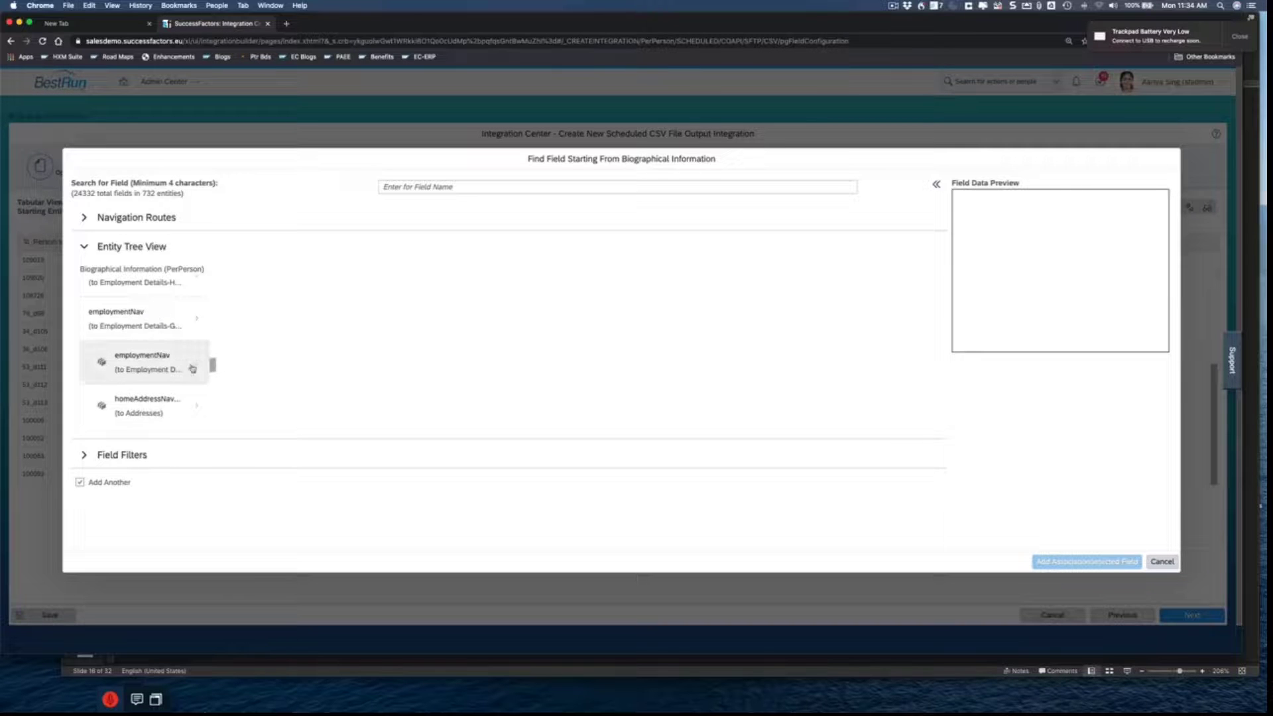
pyautogui.scroll(-2, 129, 333)
pyautogui.scroll(1, 130, 334)
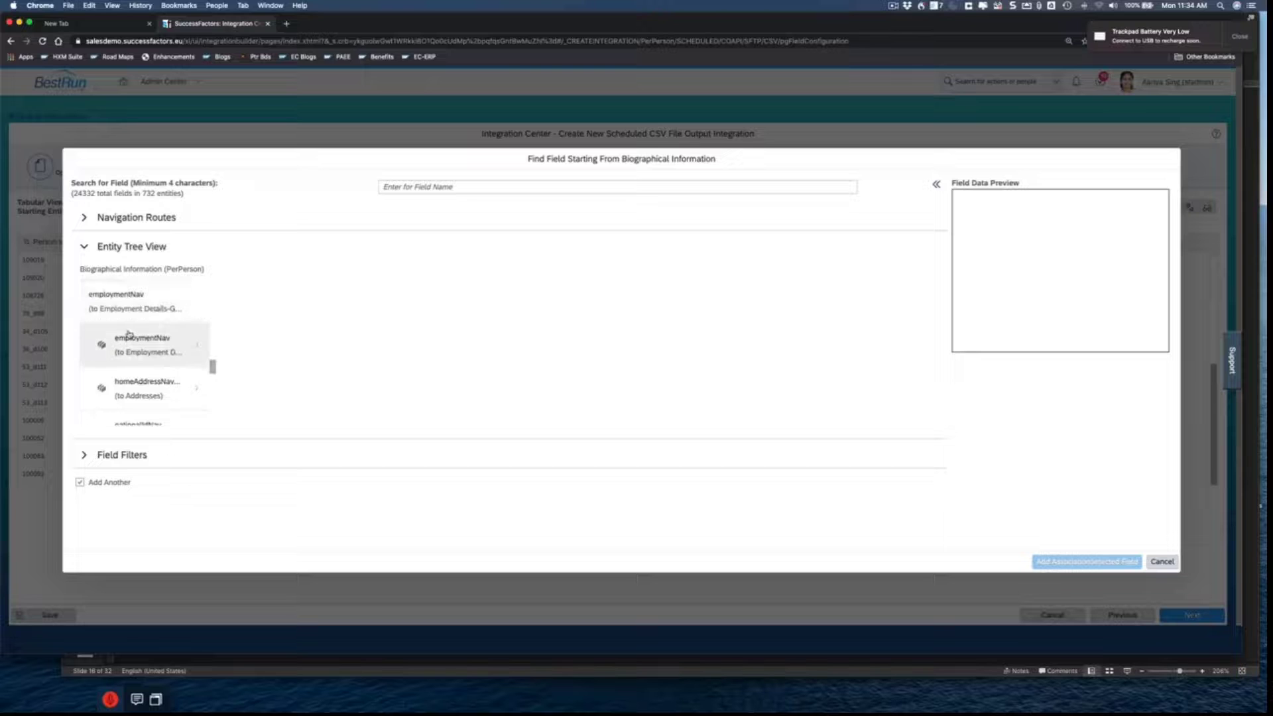
pyautogui.scroll(2, 129, 335)
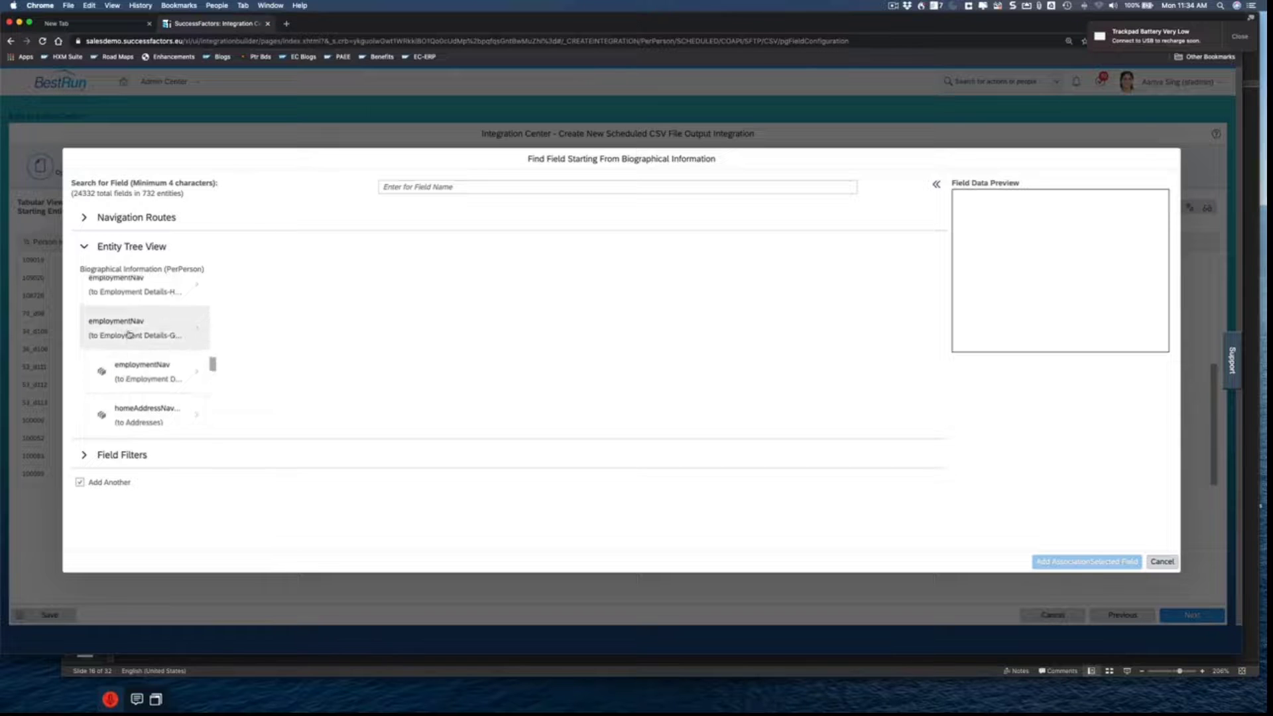
pyautogui.scroll(3, 129, 333)
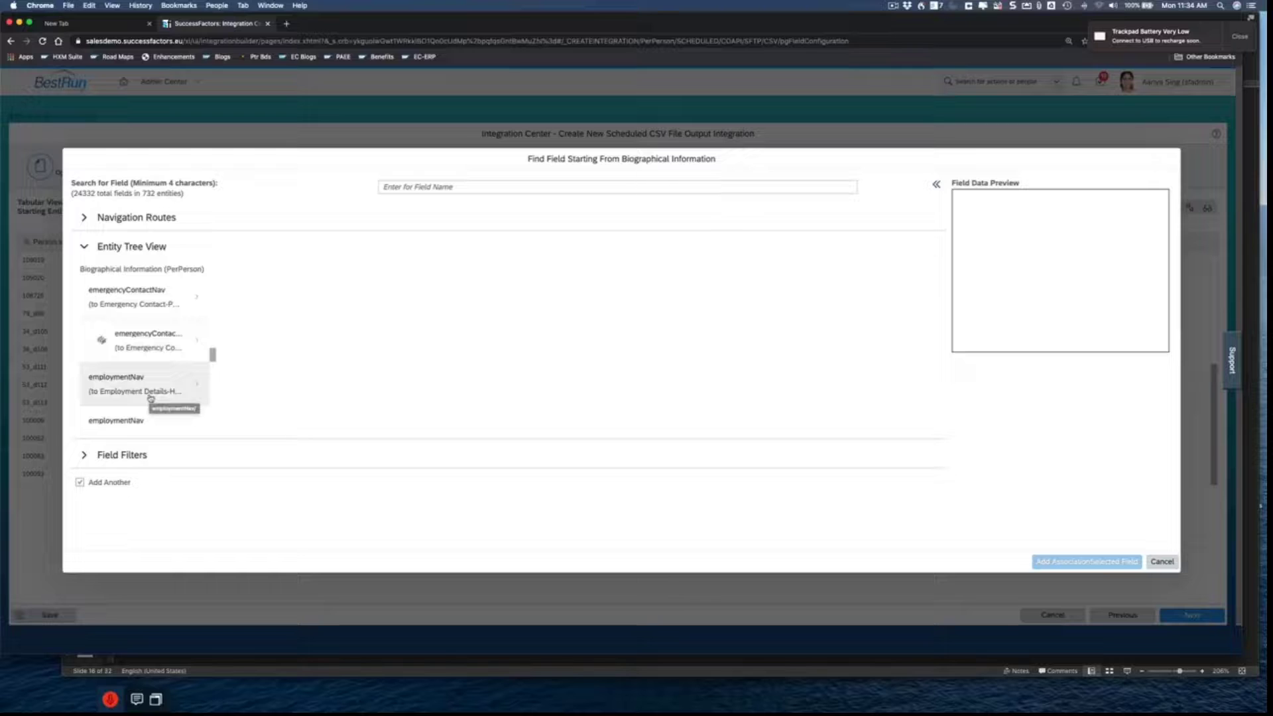
pyautogui.scroll(-1, 184, 387)
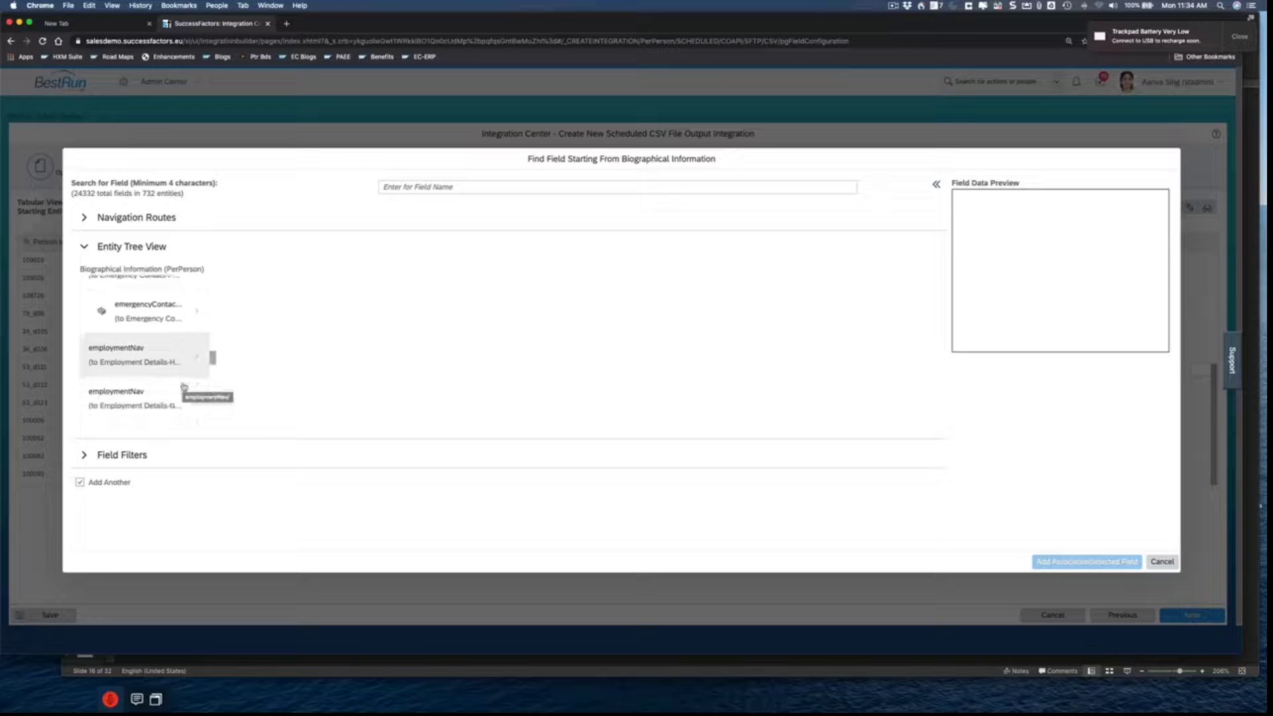
pyautogui.scroll(-1, 184, 387)
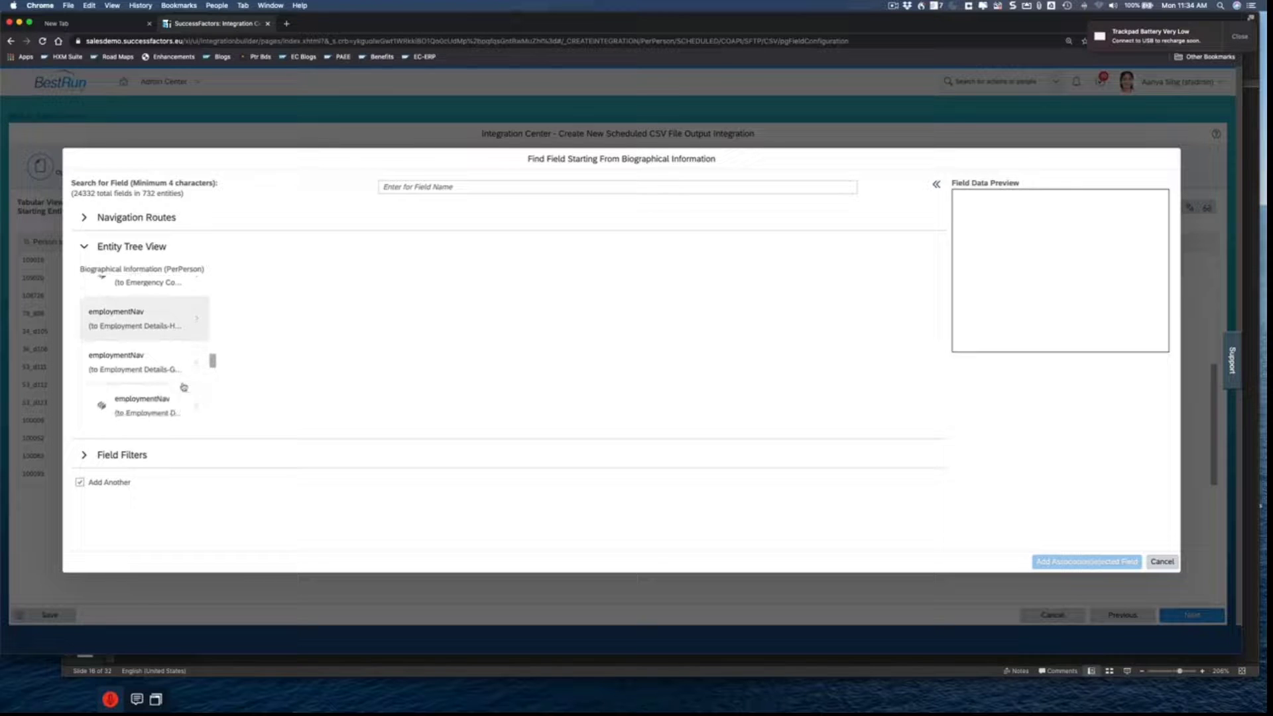
pyautogui.click(148, 406)
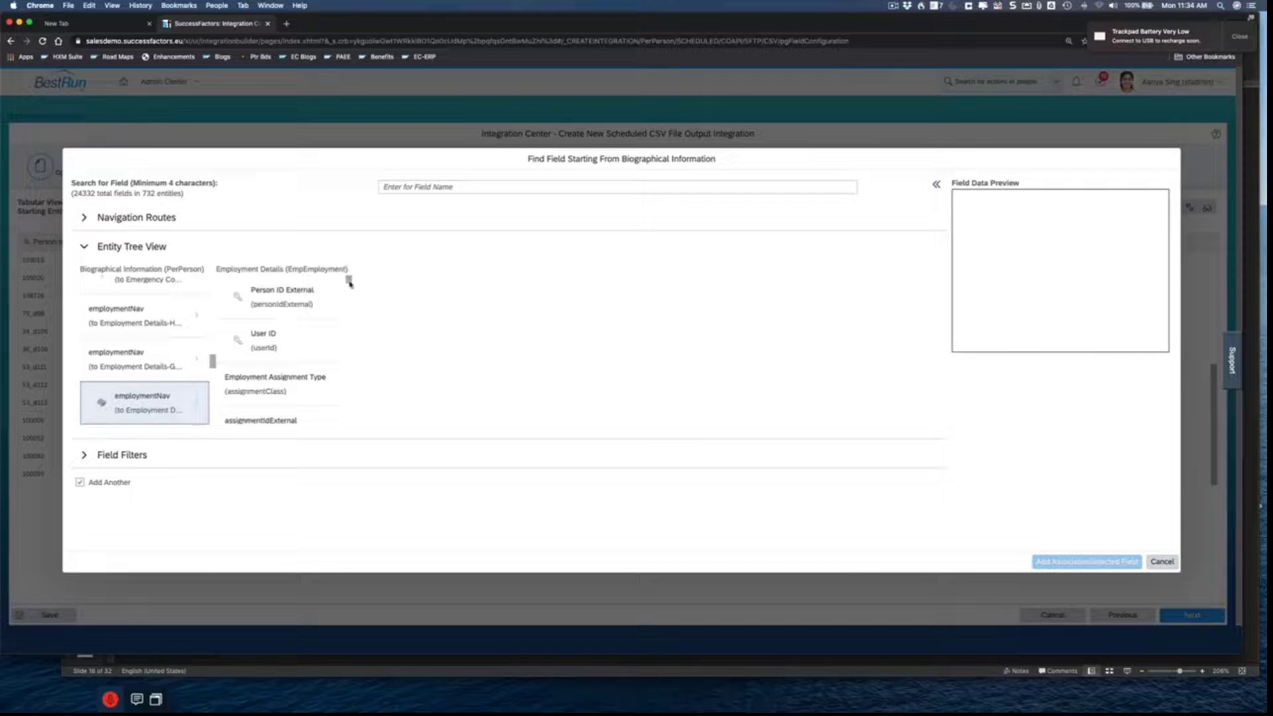
# Add Original Start Date from Employment Details (EmpEmployment) to the output, accepting the default field filter
pyautogui.moveTo(349, 279); pyautogui.dragTo(349, 273)
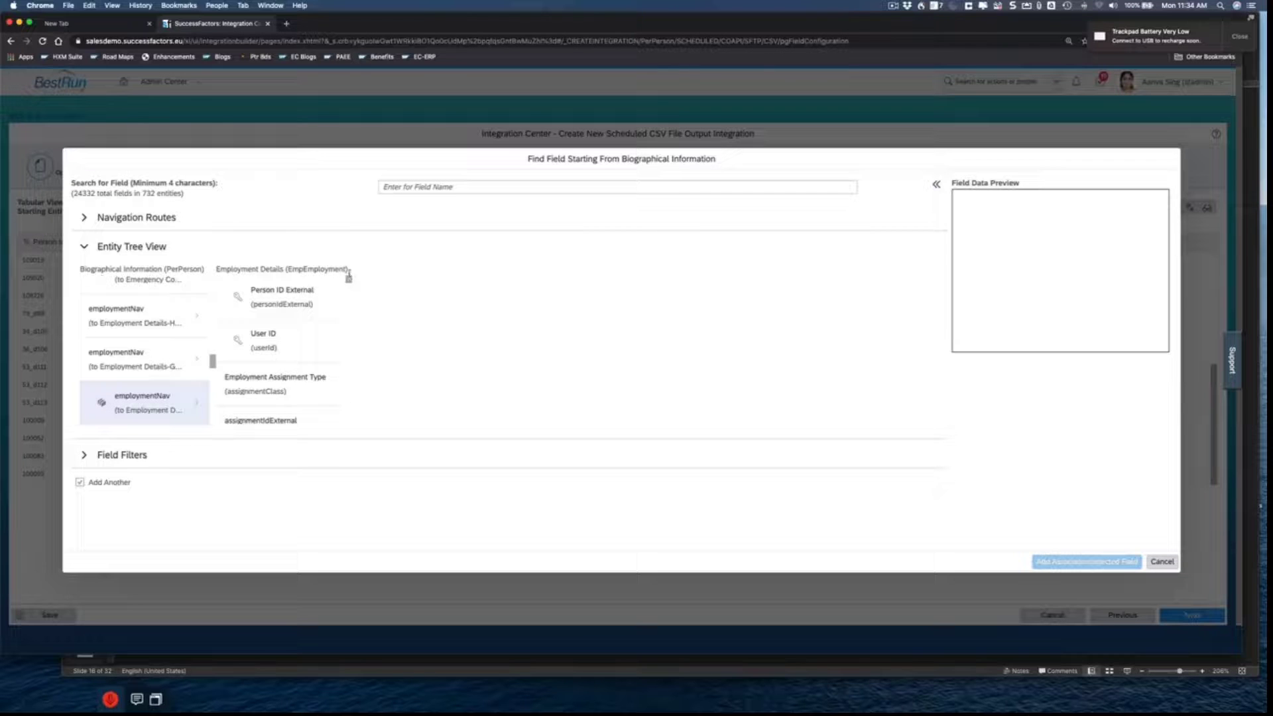
pyautogui.scroll(-5, 327, 329)
pyautogui.scroll(-4, 327, 329)
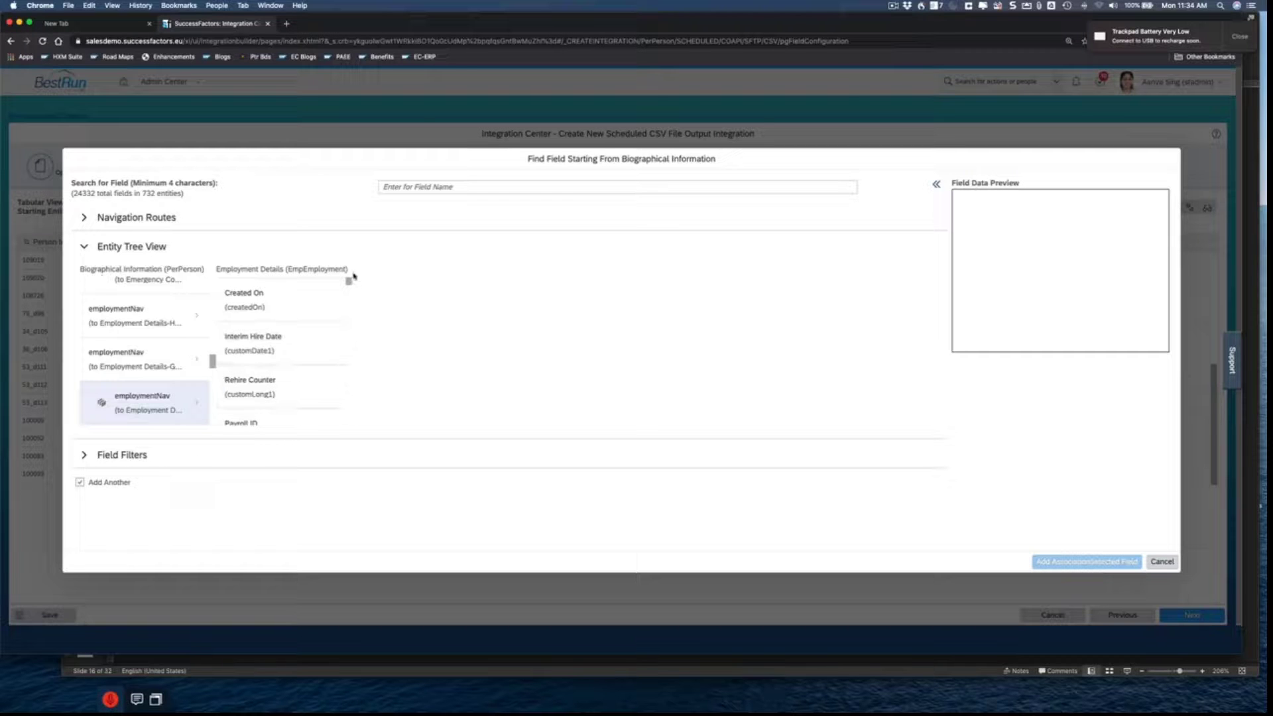
pyautogui.scroll(-5, 349, 282)
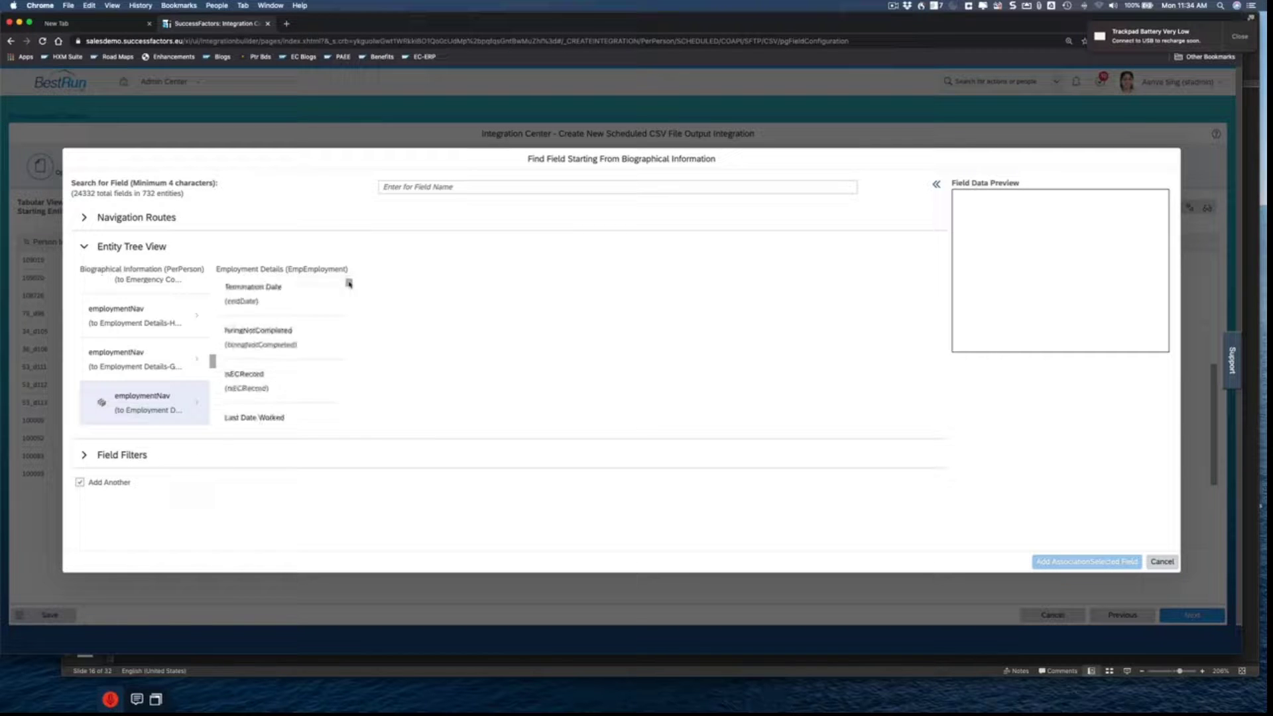
pyautogui.scroll(-5, 301, 342)
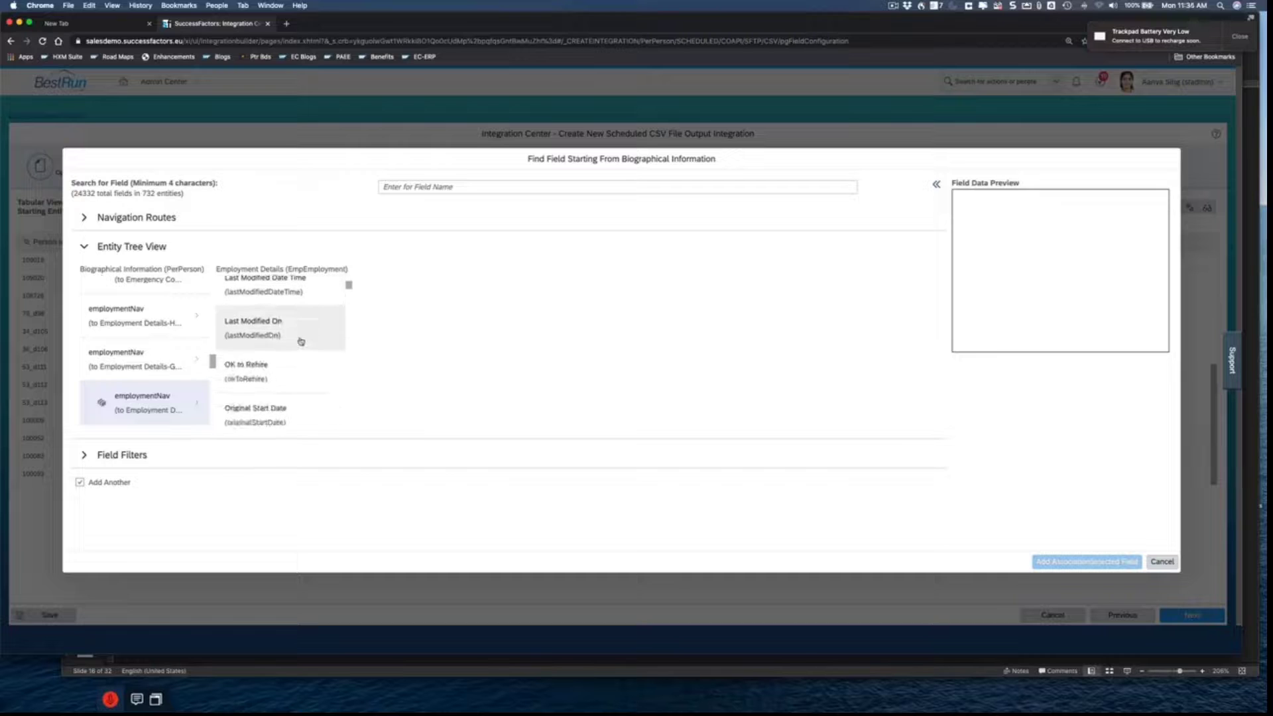
pyautogui.click(273, 321)
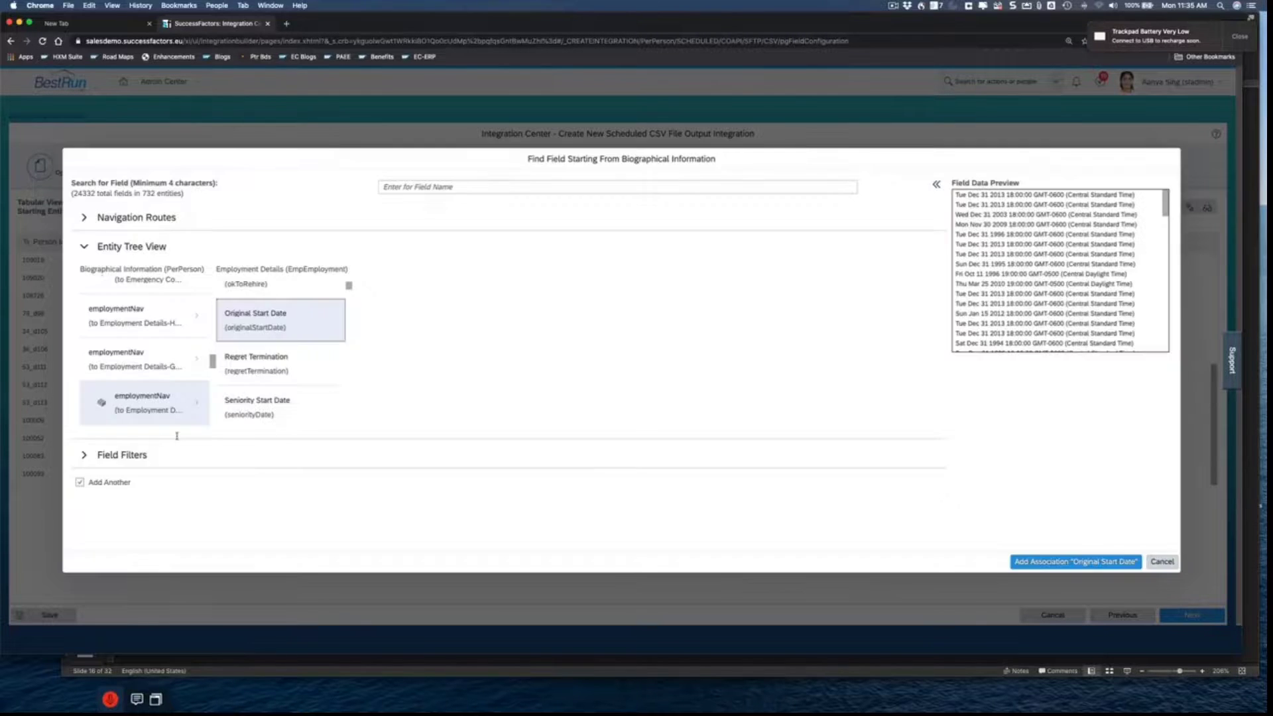
pyautogui.click(1105, 563)
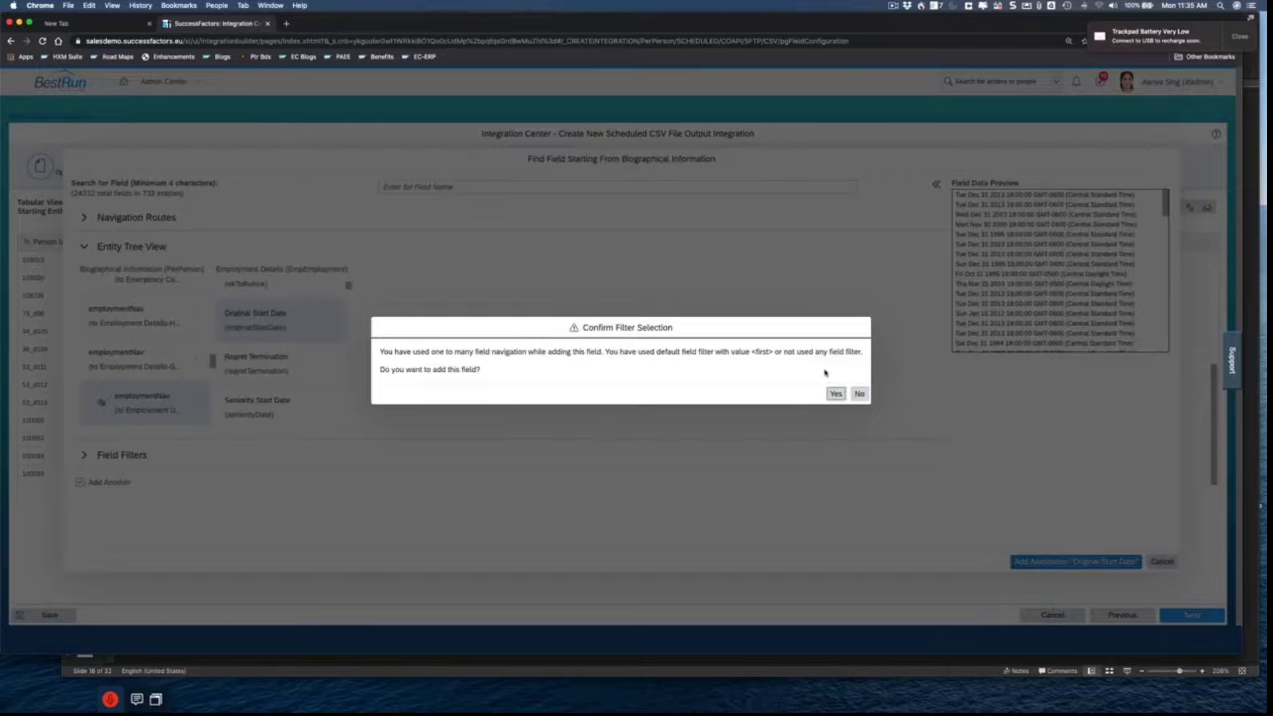
pyautogui.click(835, 392)
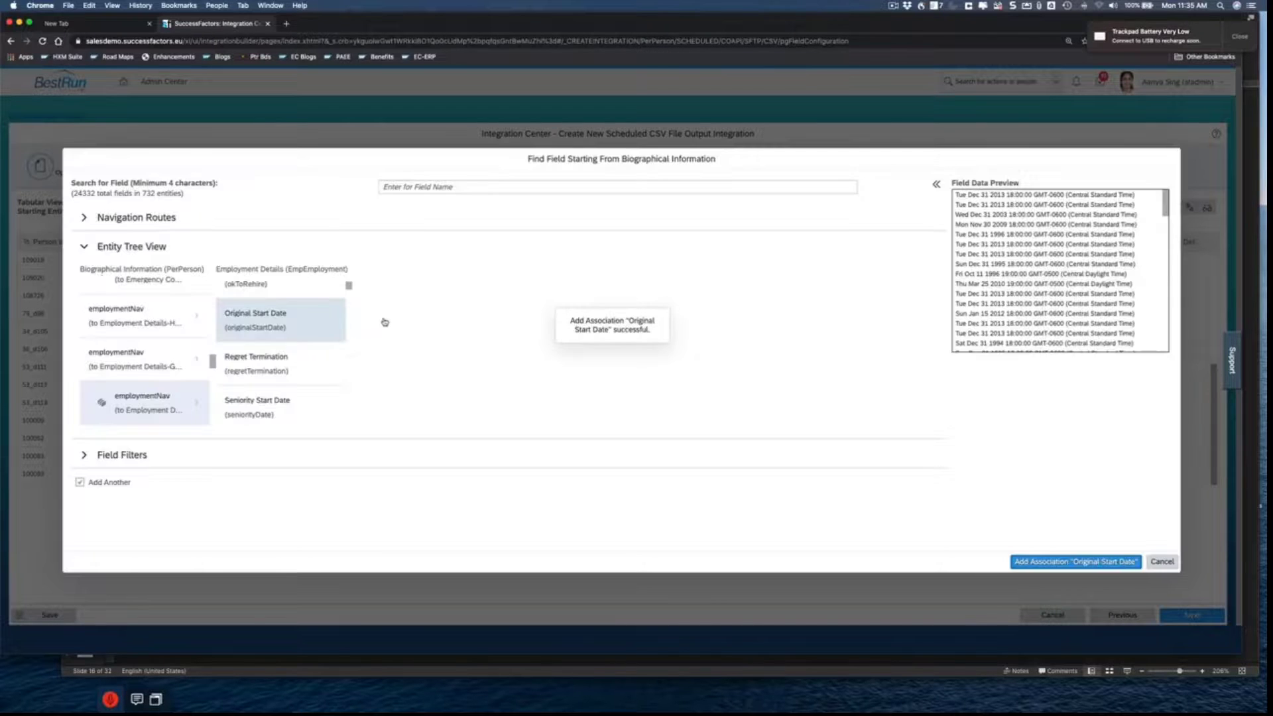
# Add Hire Date (startDate) from Employment Details (EmpEmployment) to the output, accepting the default field filter
pyautogui.scroll(-3, 348, 285)
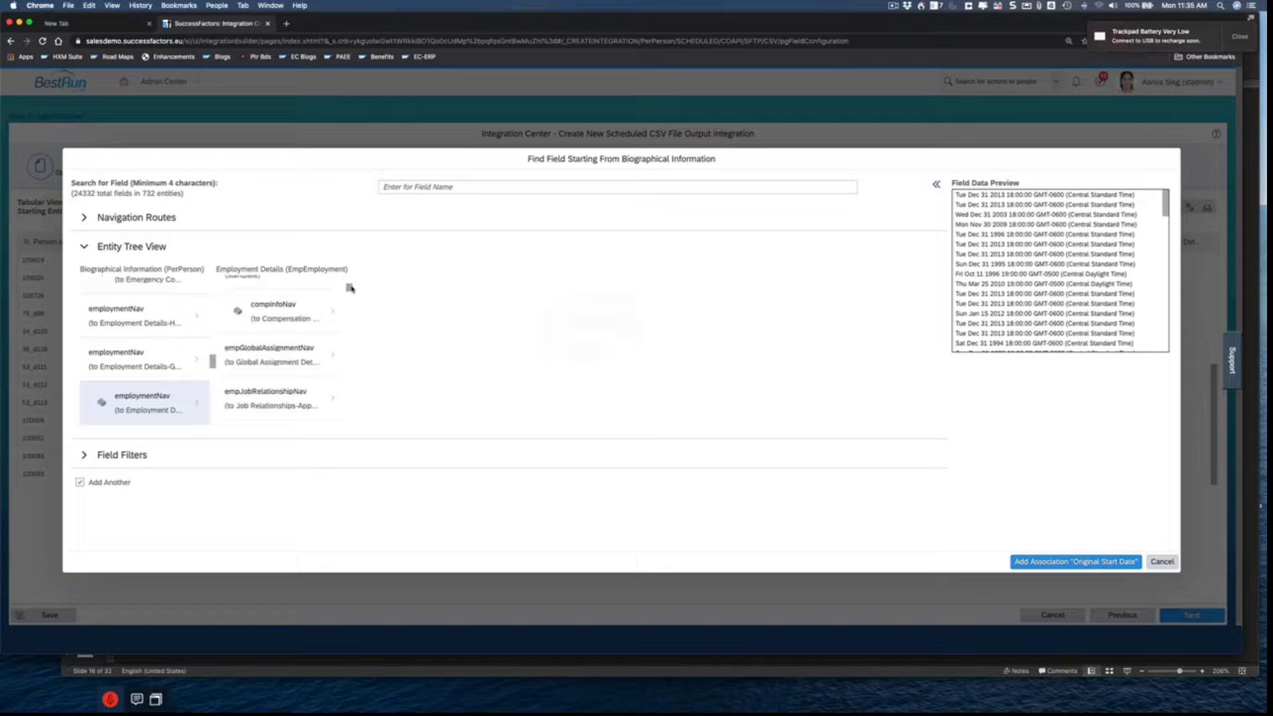
pyautogui.click(278, 290)
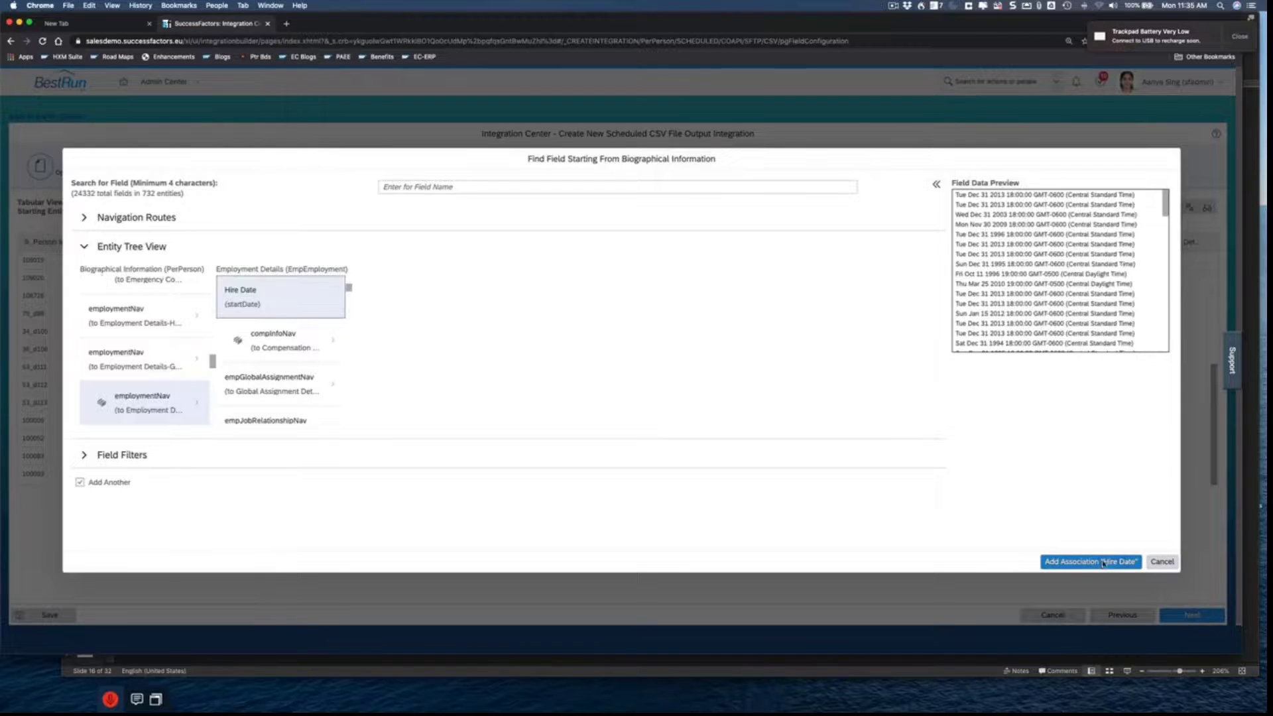
pyautogui.click(1104, 563)
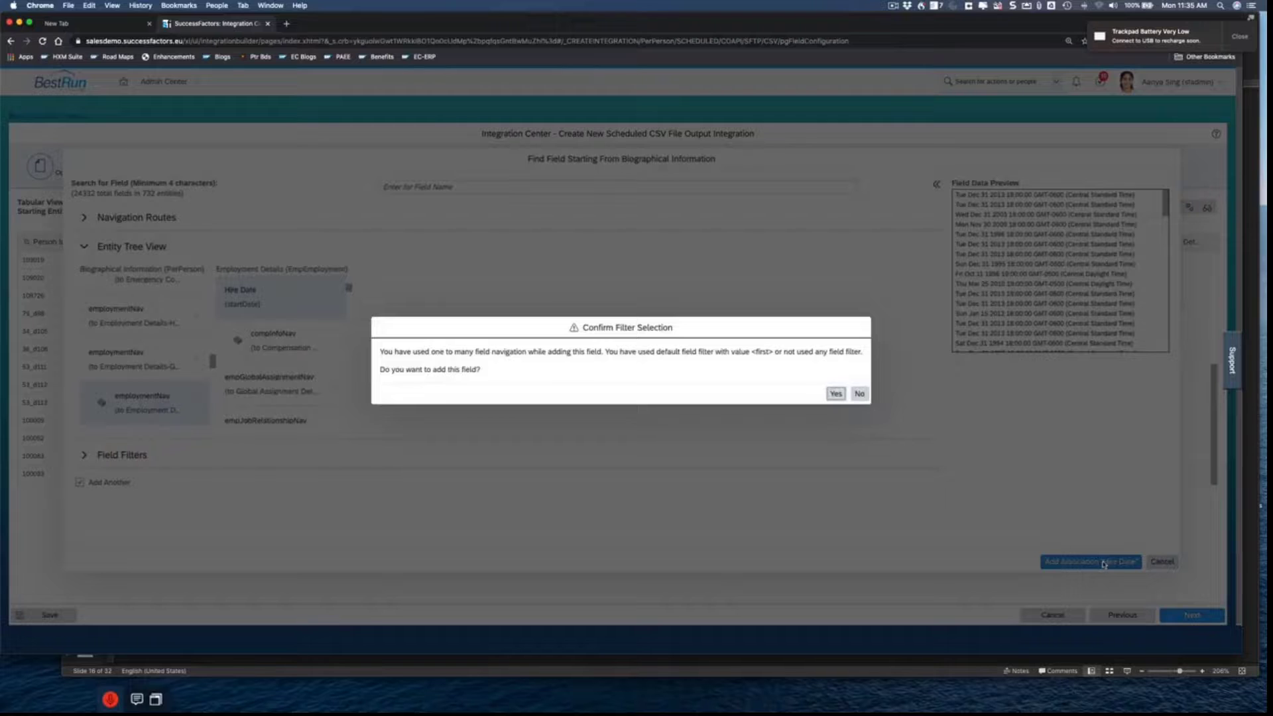
pyautogui.click(835, 393)
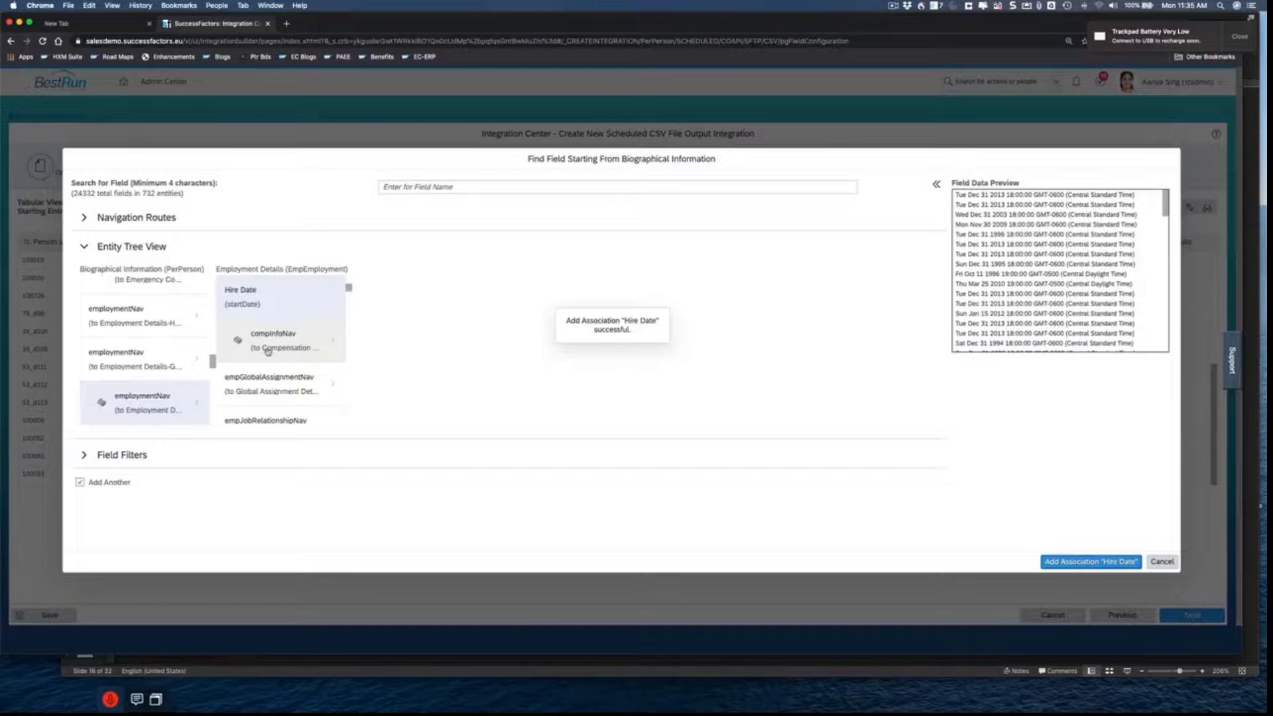
# Open the one-to-many jobInfoNav navigation from Employment Details to Job Information (EmpJob) in the entity tree
pyautogui.scroll(-2, 303, 363)
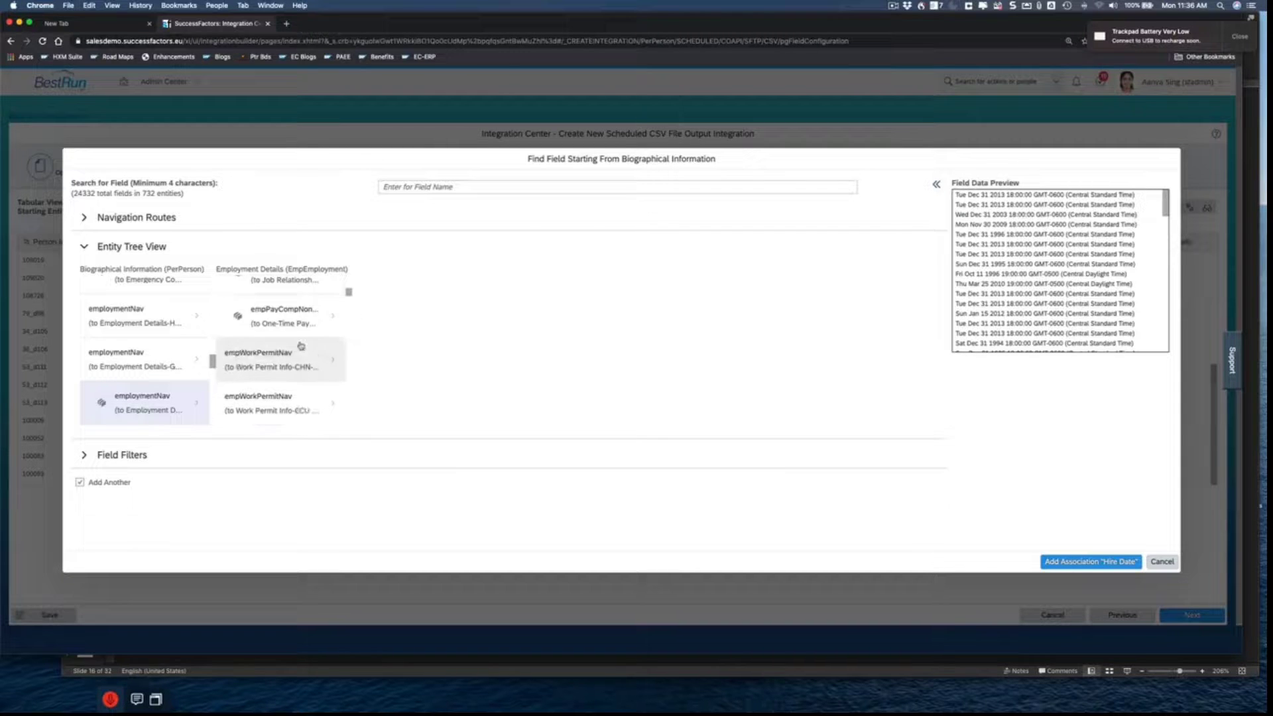
pyautogui.moveTo(349, 292); pyautogui.dragTo(350, 431)
pyautogui.scroll(-5, 312, 392)
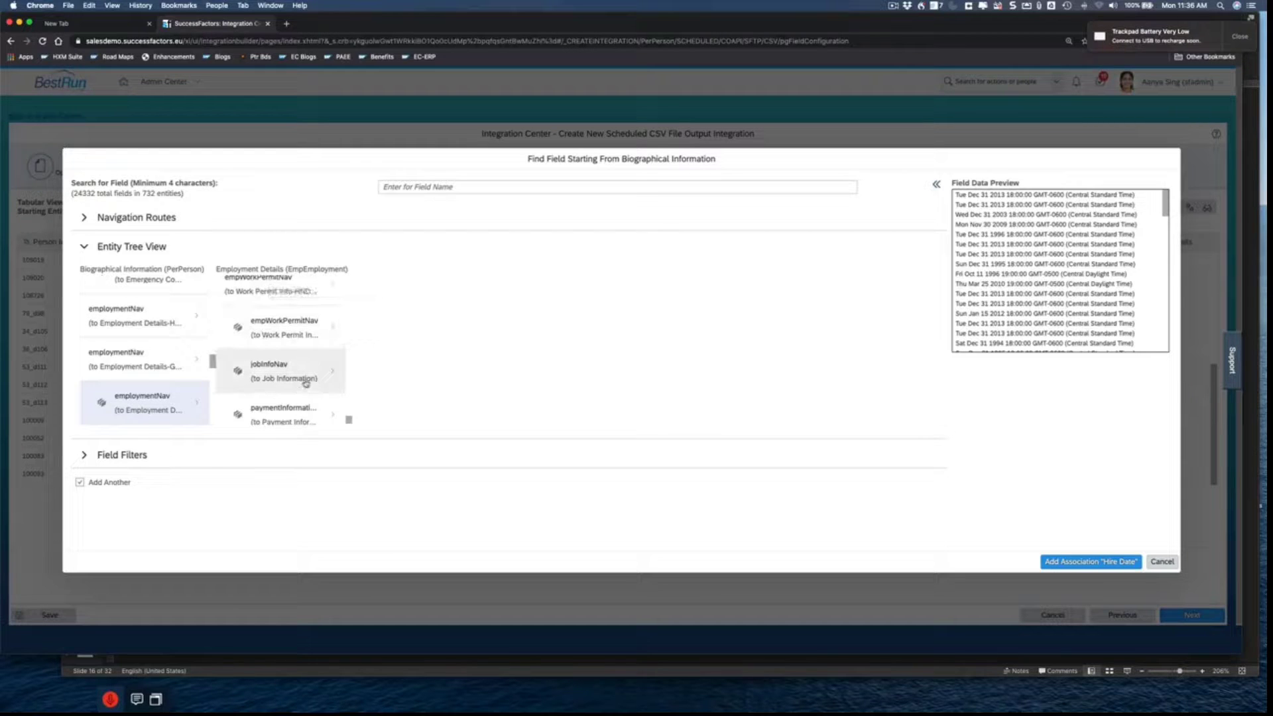
pyautogui.click(330, 373)
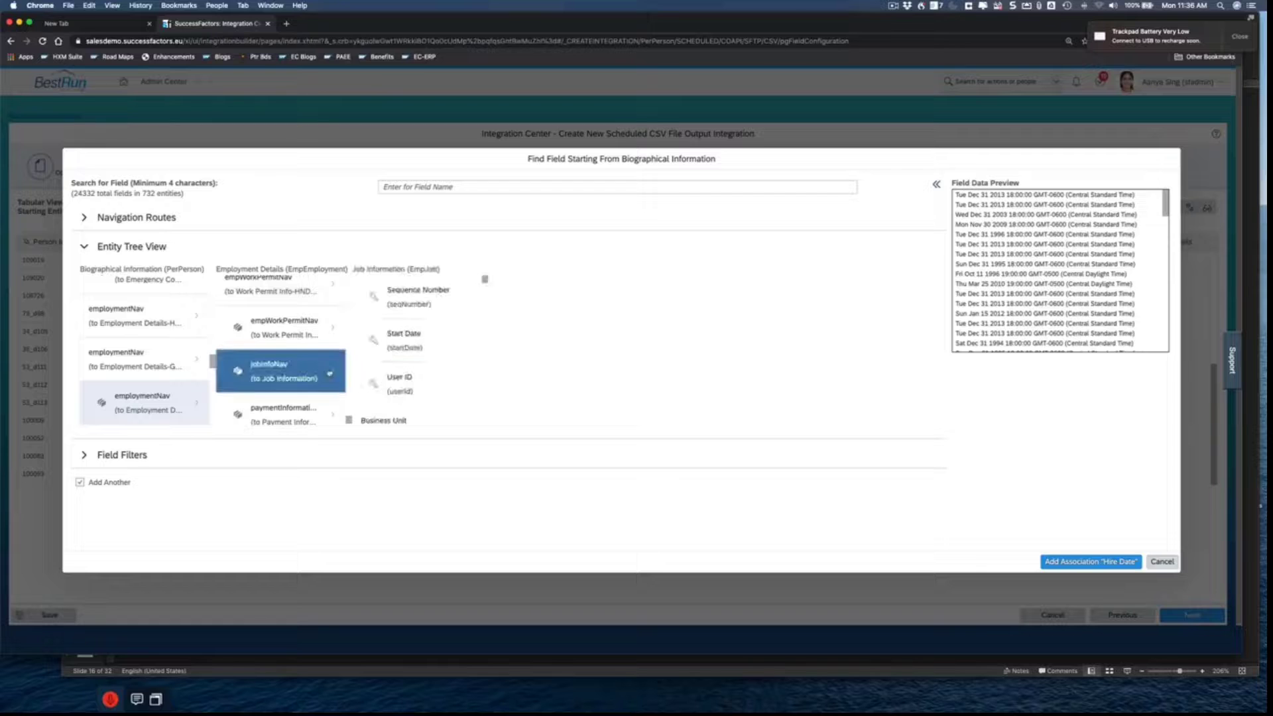
# Add Business Unit and Company from Job Information (EmpJob) to the output, accepting the default field filter for each
pyautogui.scroll(-2, 485, 281)
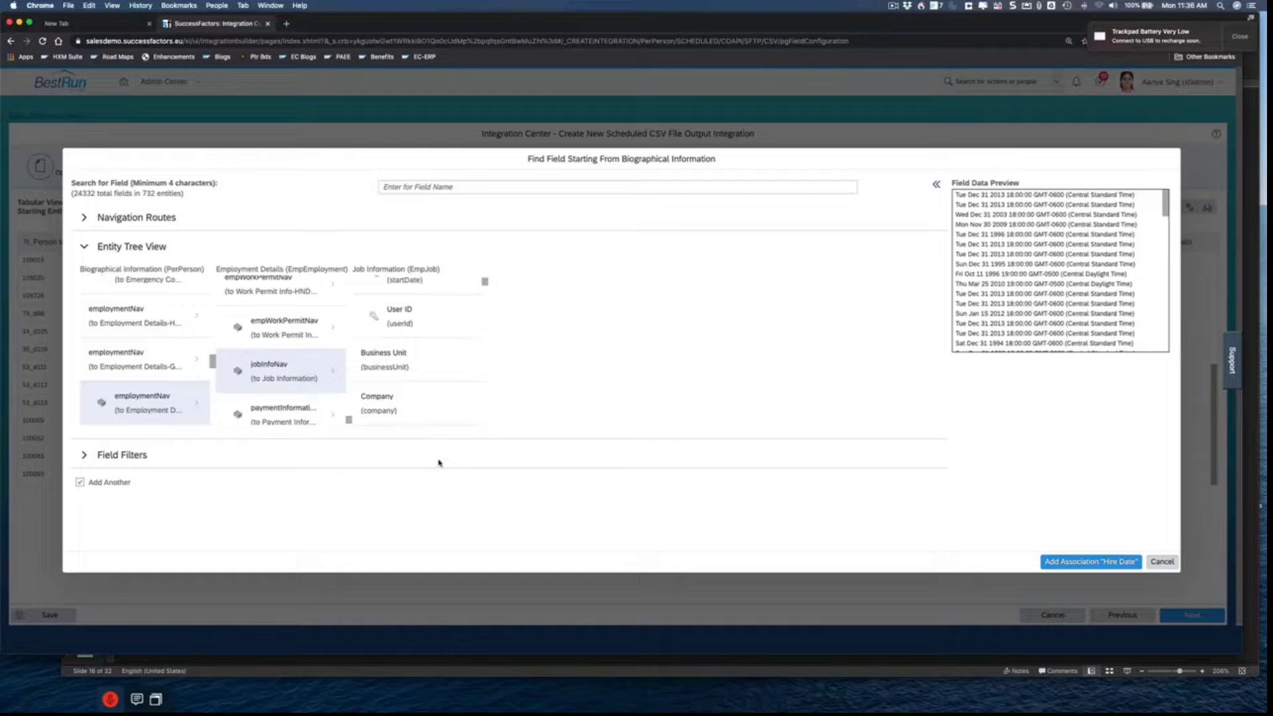
pyautogui.click(401, 360)
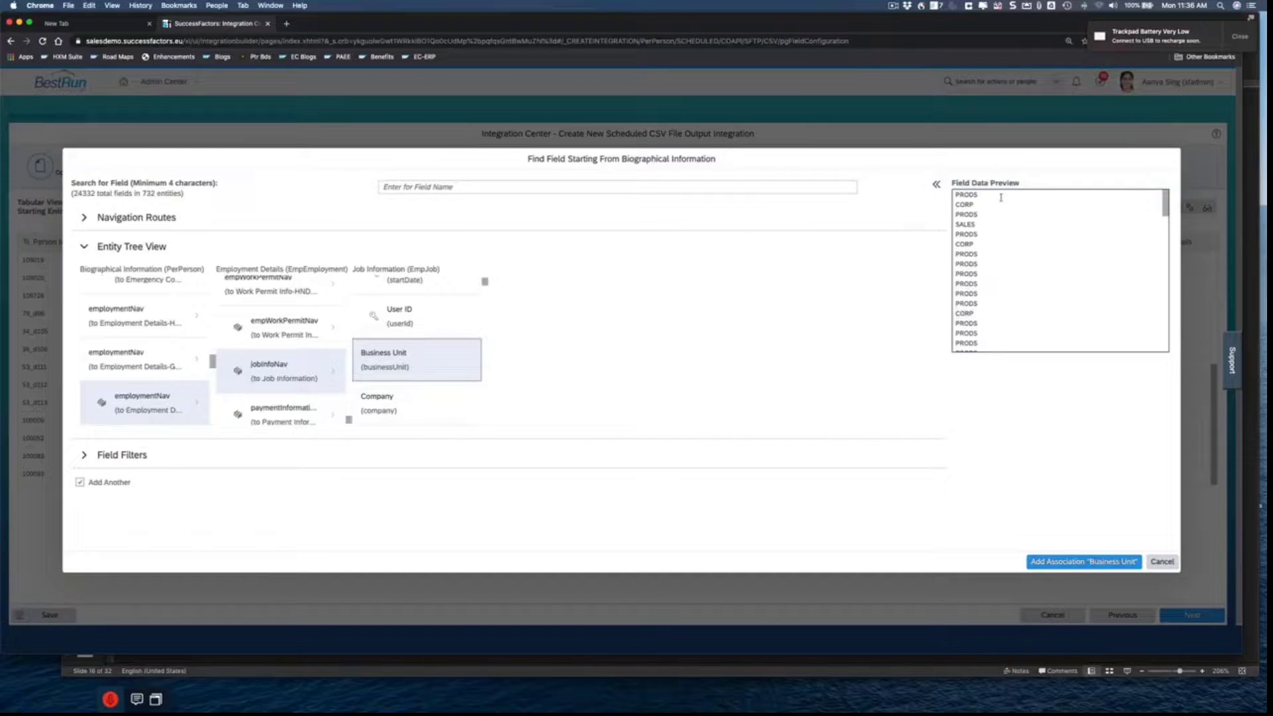
pyautogui.click(1062, 563)
pyautogui.click(835, 394)
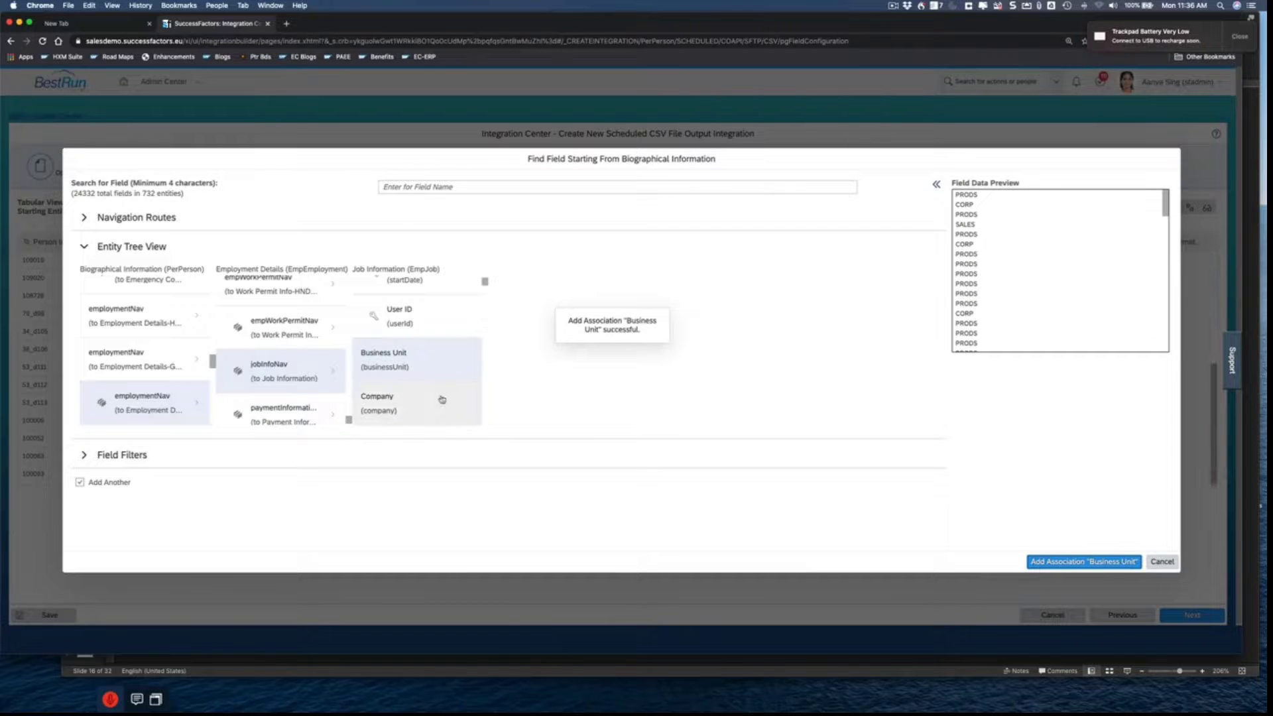
pyautogui.click(414, 400)
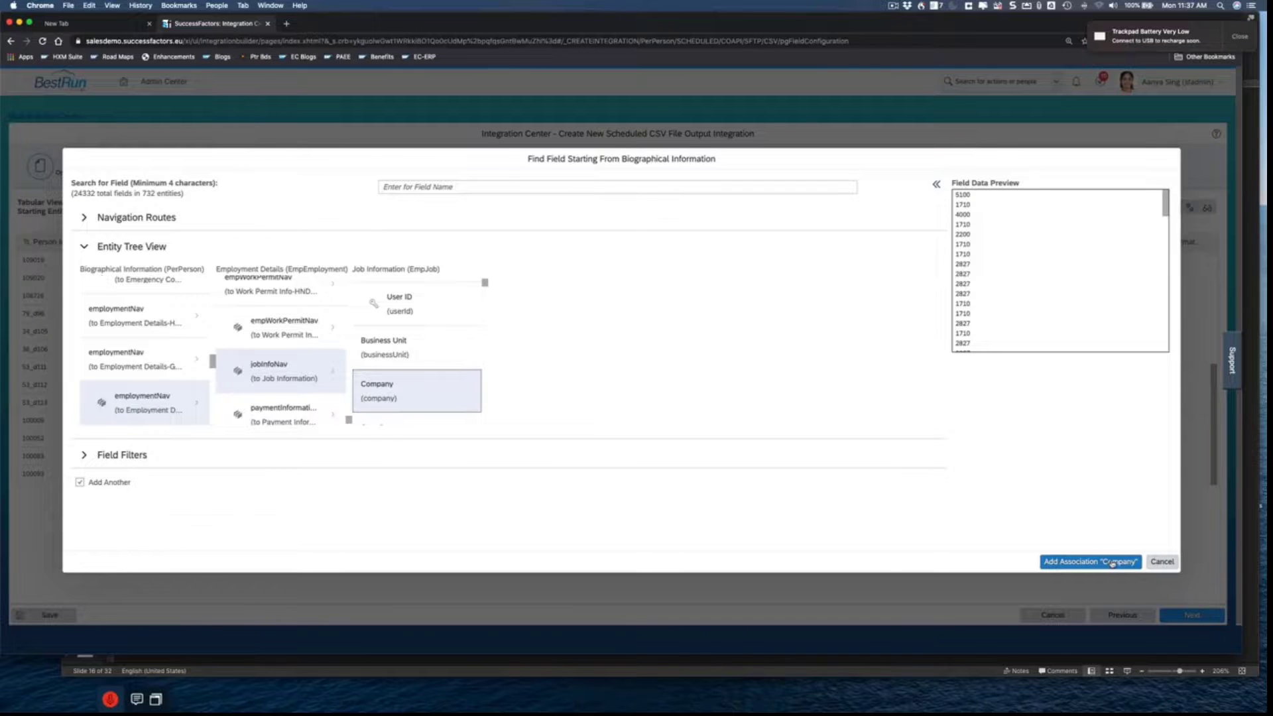
pyautogui.click(1112, 562)
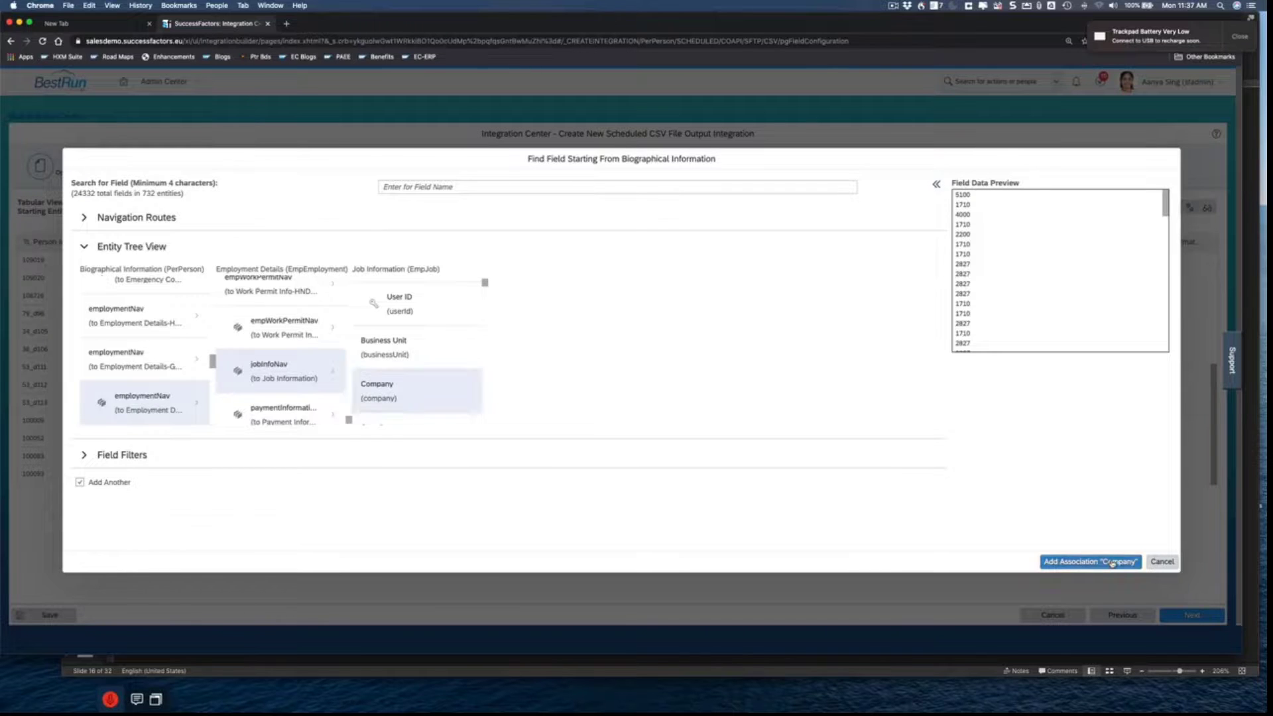
pyautogui.click(834, 396)
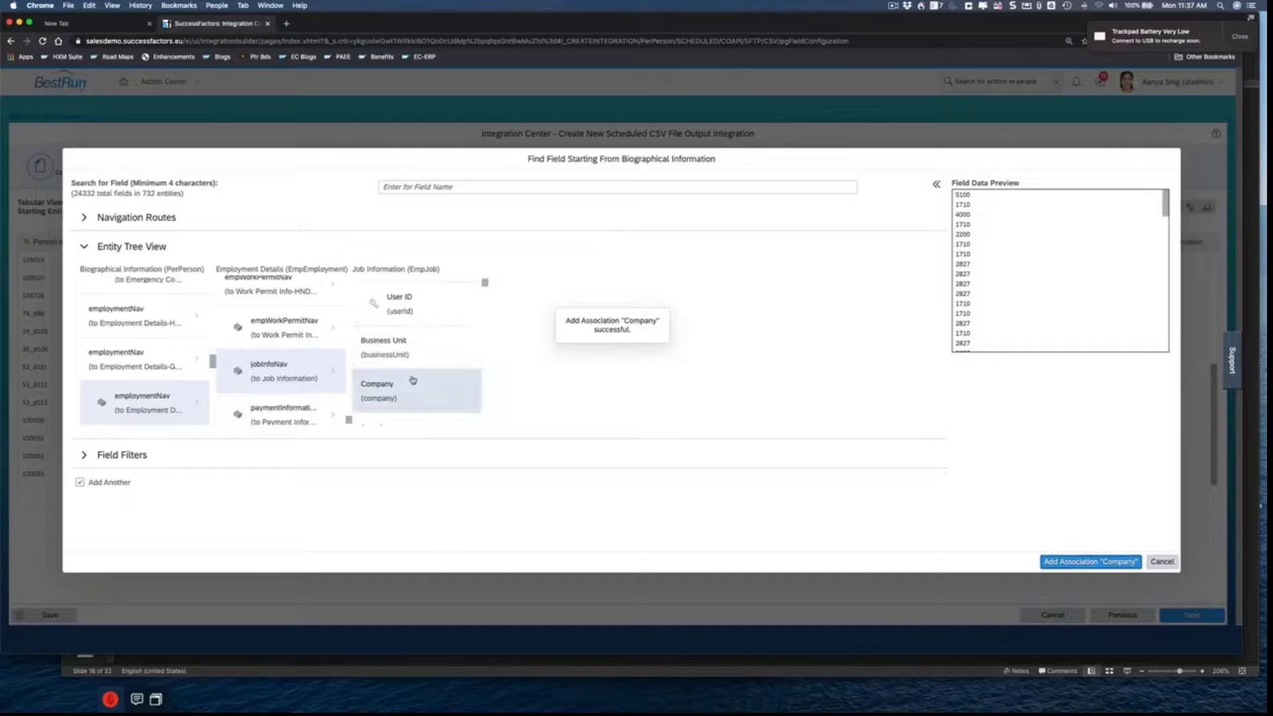
# Add Cost Center (costCenter) from Job Information (EmpJob) to the output with the default field filter
pyautogui.scroll(-2, 413, 380)
pyautogui.click(397, 369)
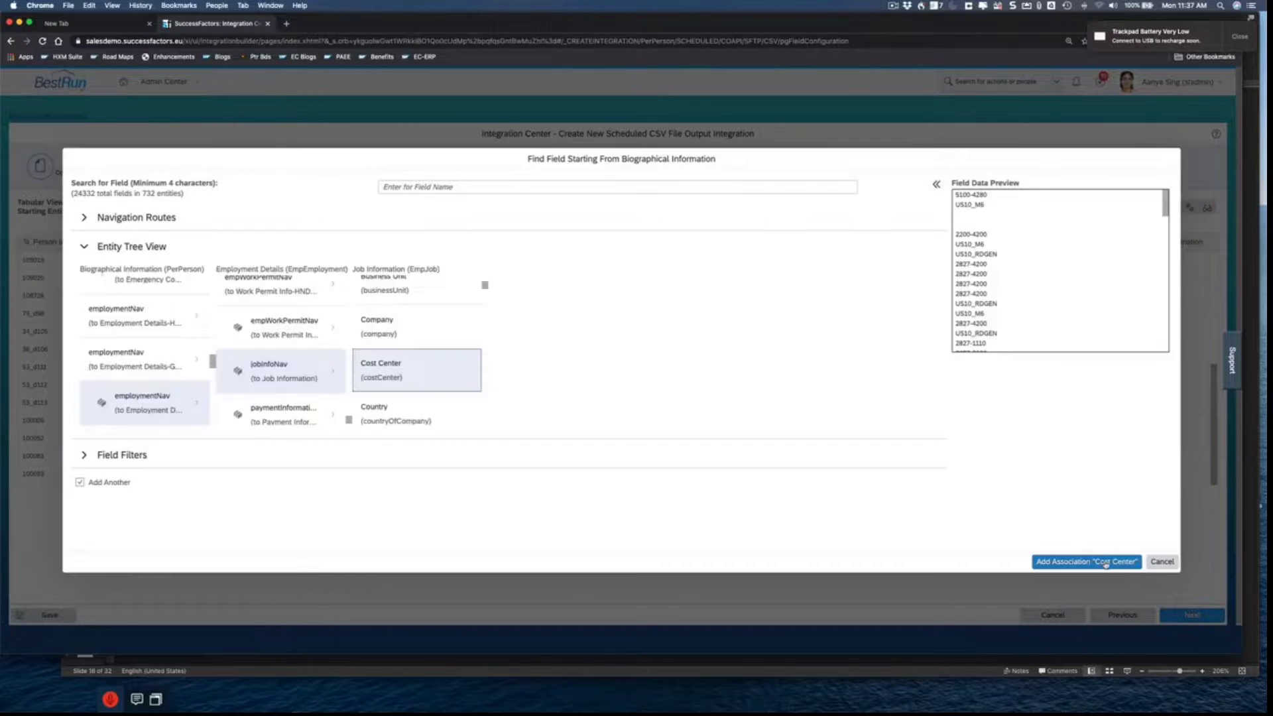
pyautogui.click(1105, 562)
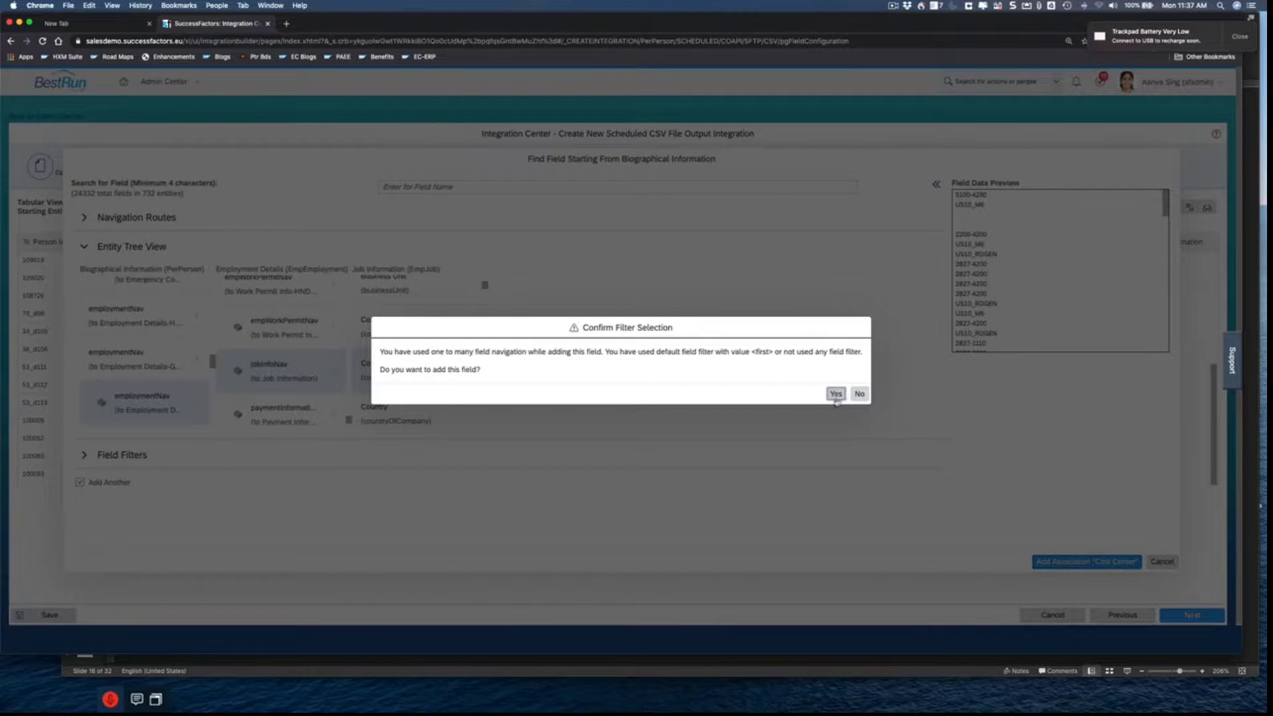
pyautogui.click(837, 394)
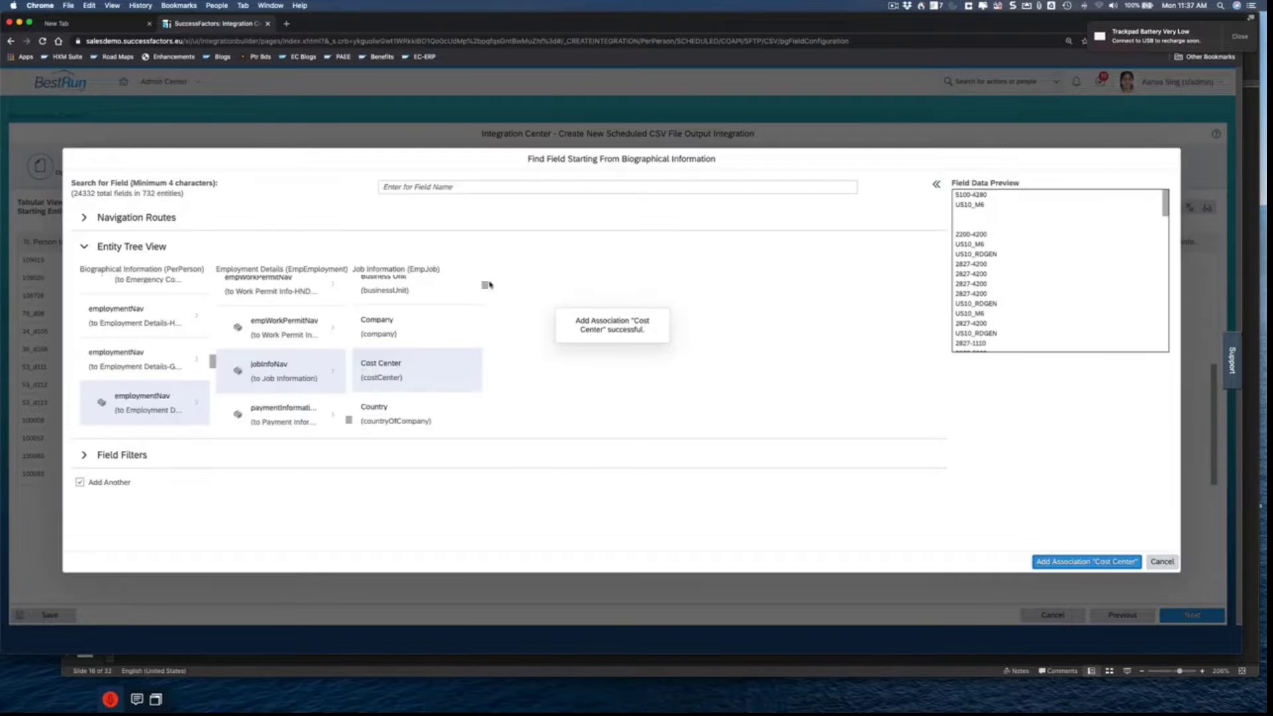
# Add Department (department) from Job Information (EmpJob) to the output, accepting the default field filter
pyautogui.scroll(-5, 485, 284)
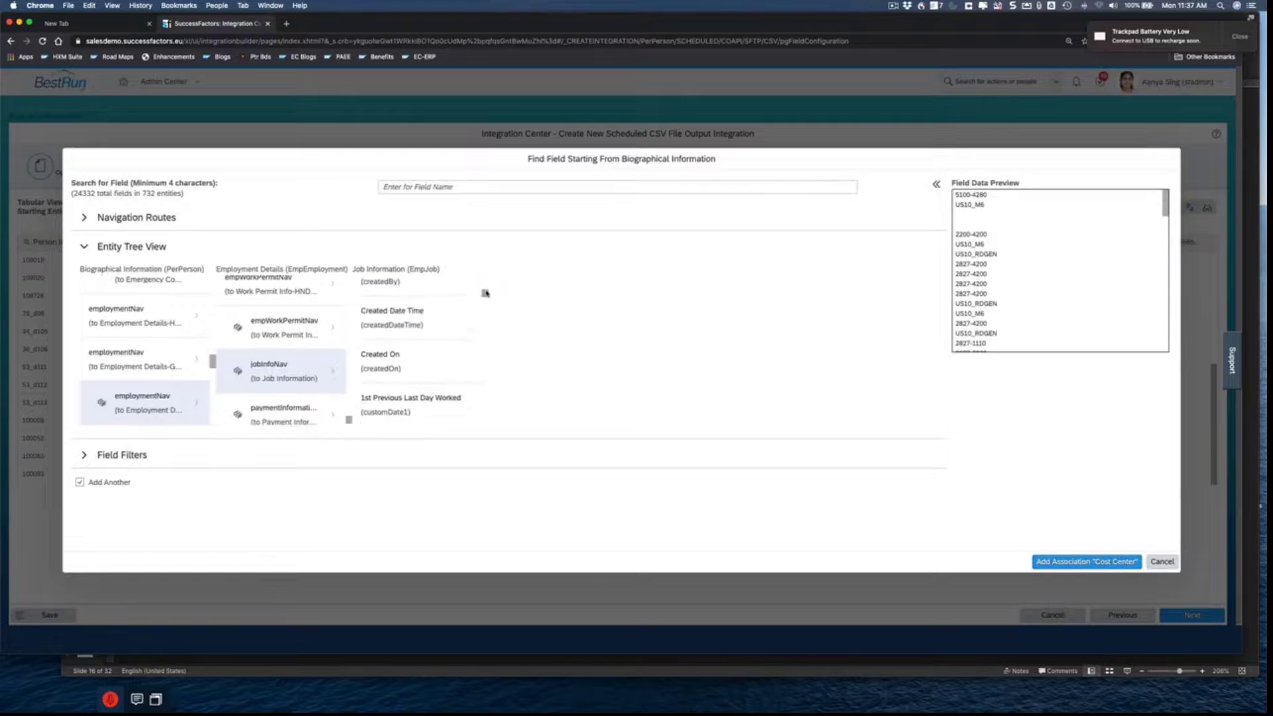
pyautogui.scroll(-5, 484, 295)
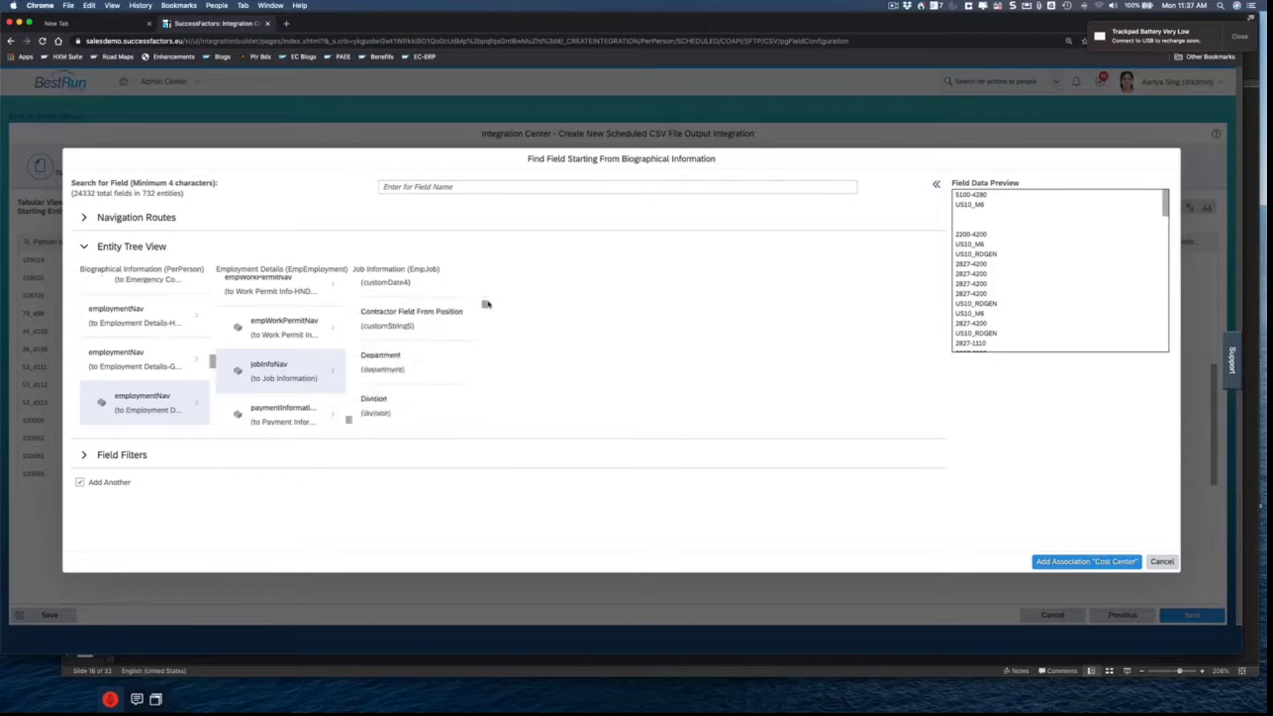
pyautogui.scroll(-1, 486, 306)
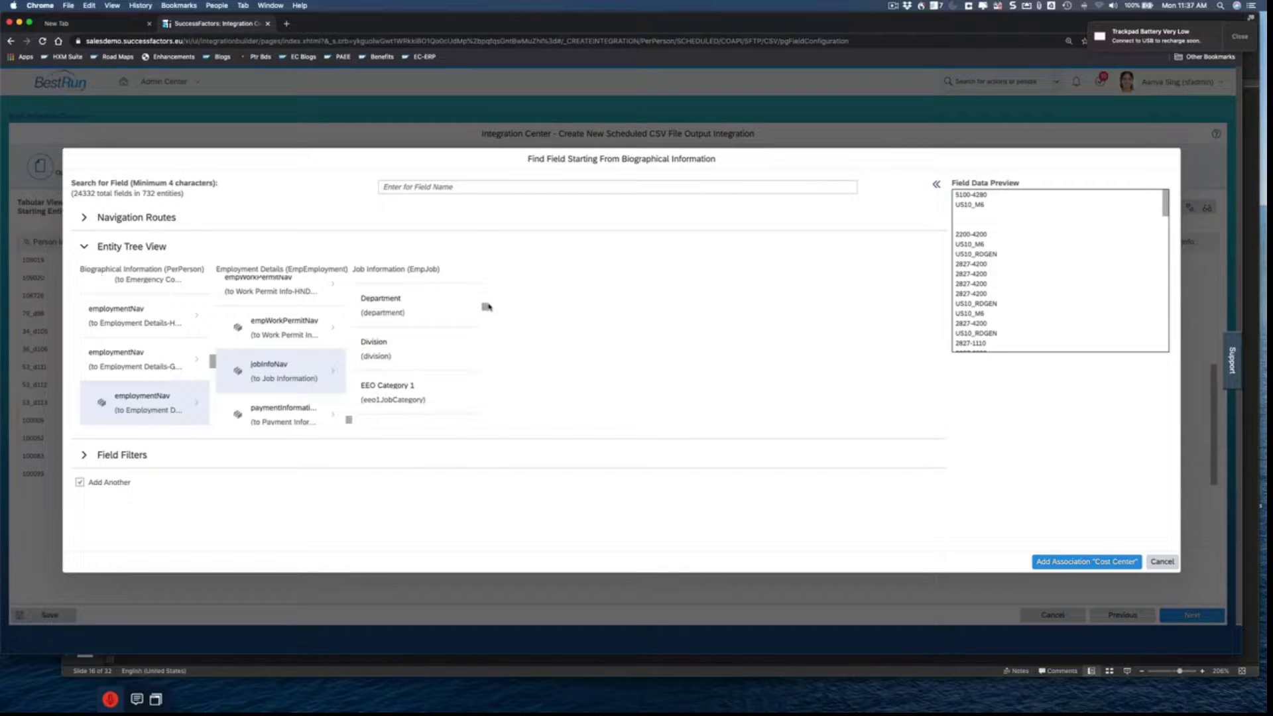
pyautogui.click(487, 307)
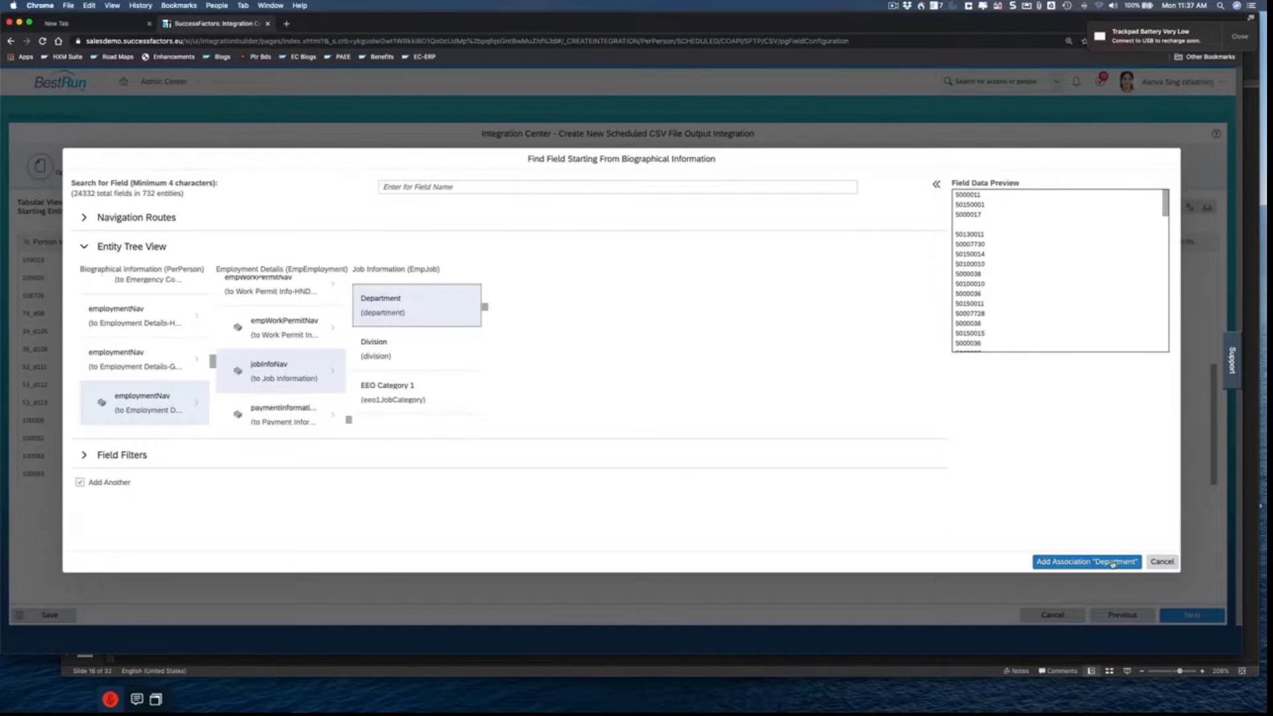
pyautogui.click(1113, 562)
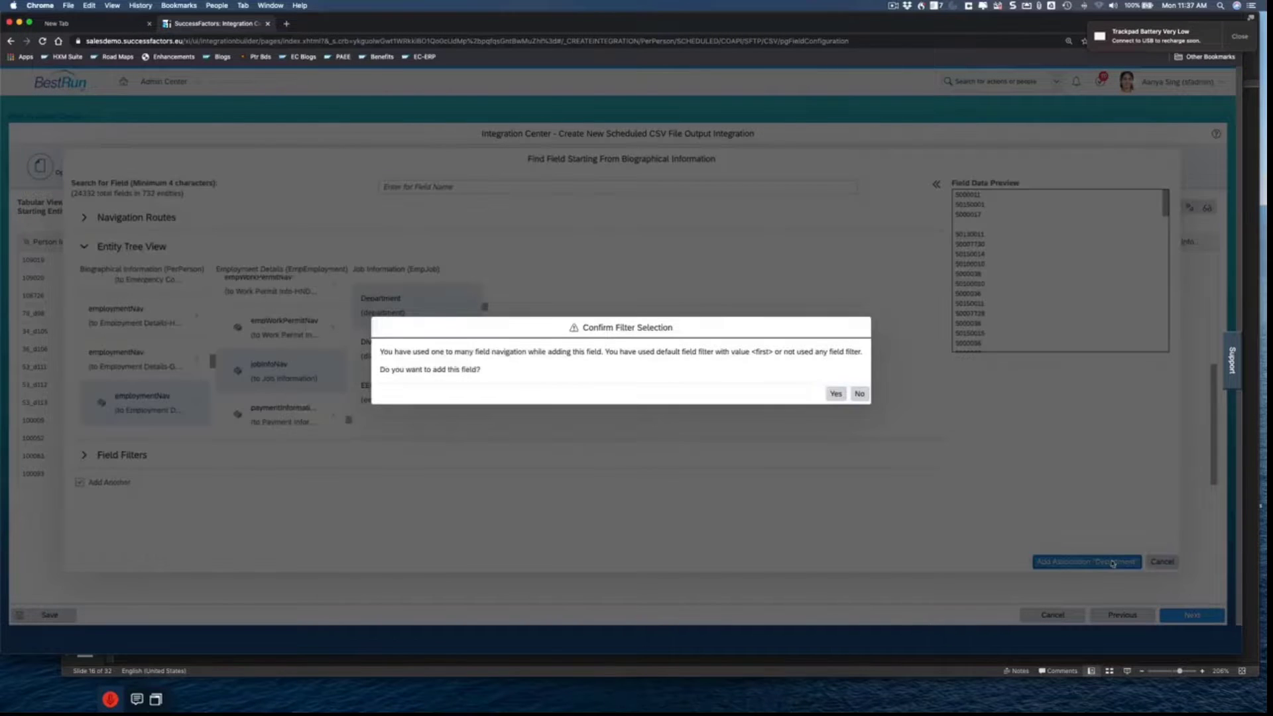
pyautogui.click(833, 394)
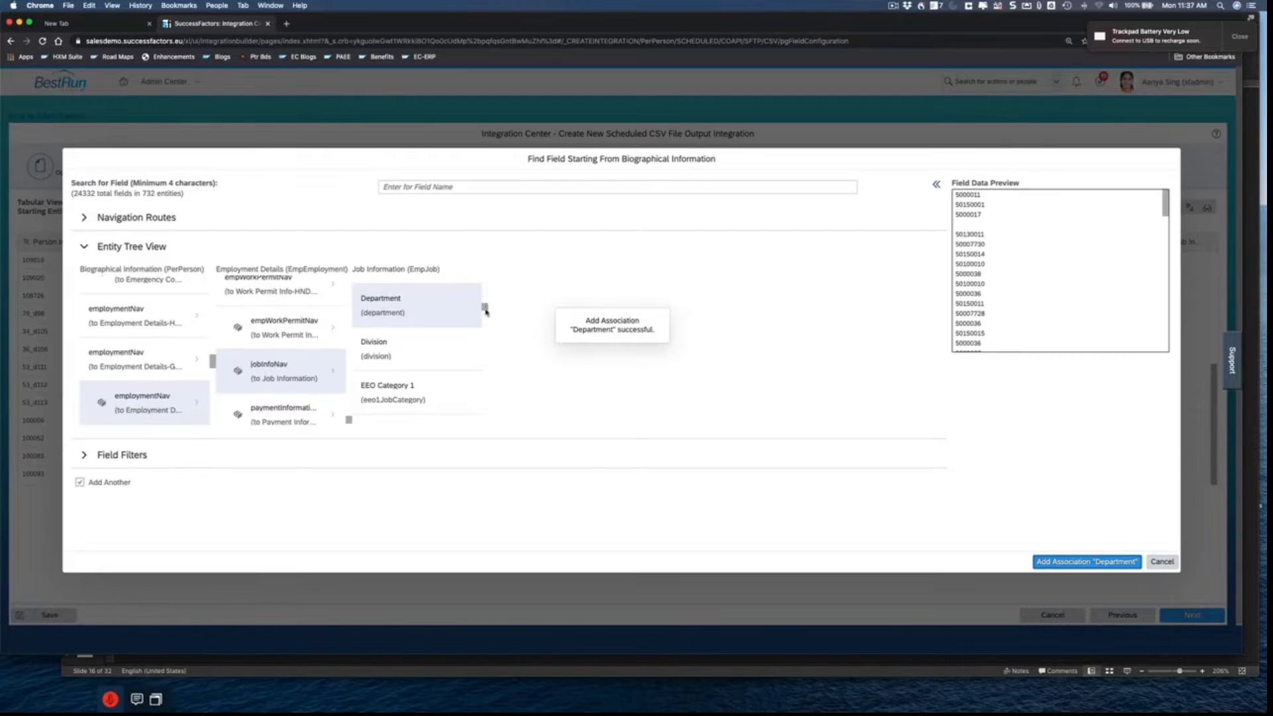
# Preview the field data of Employee Class (employeeClass) and Location (location) in Job Information
pyautogui.moveTo(486, 311); pyautogui.dragTo(487, 315)
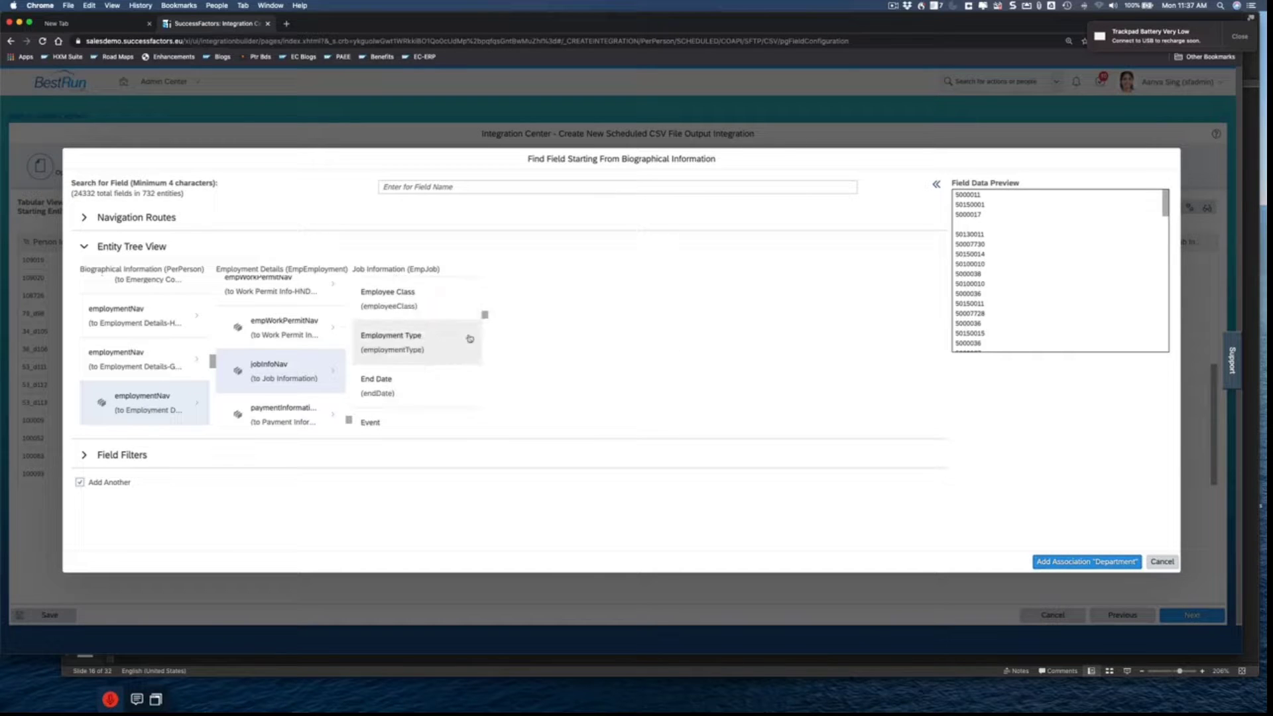
pyautogui.click(422, 311)
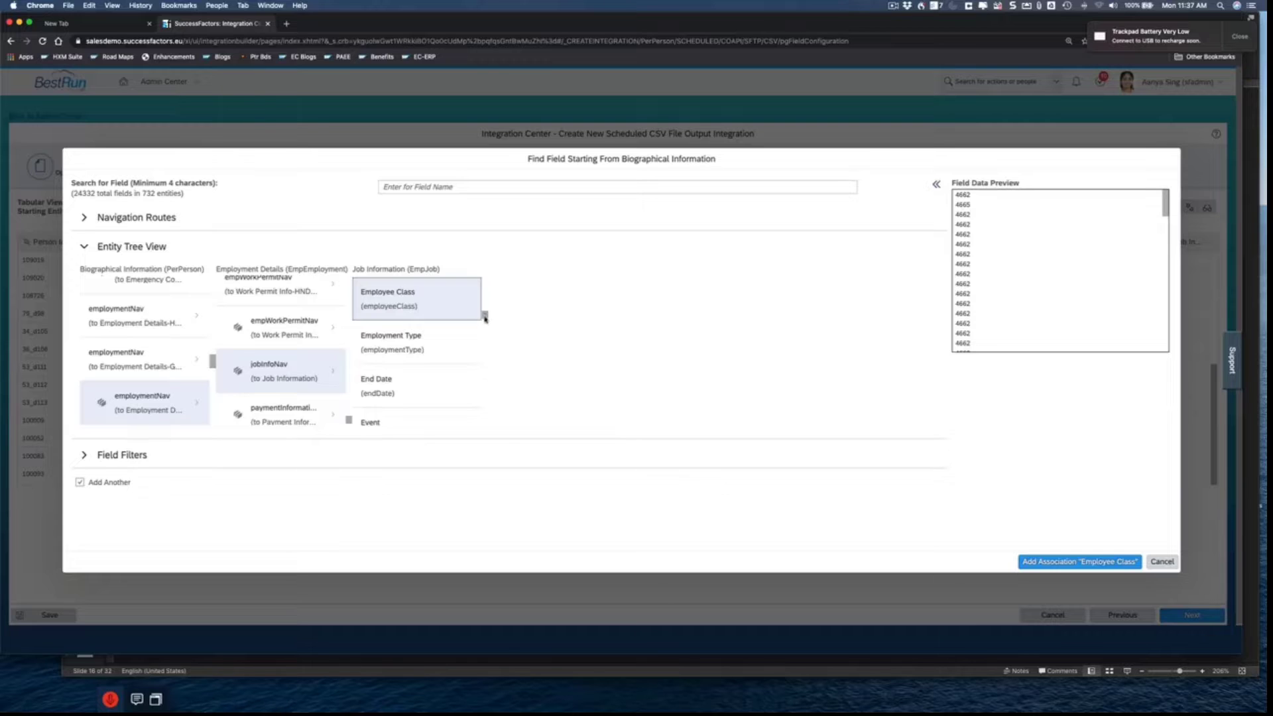
pyautogui.moveTo(484, 318); pyautogui.dragTo(491, 344)
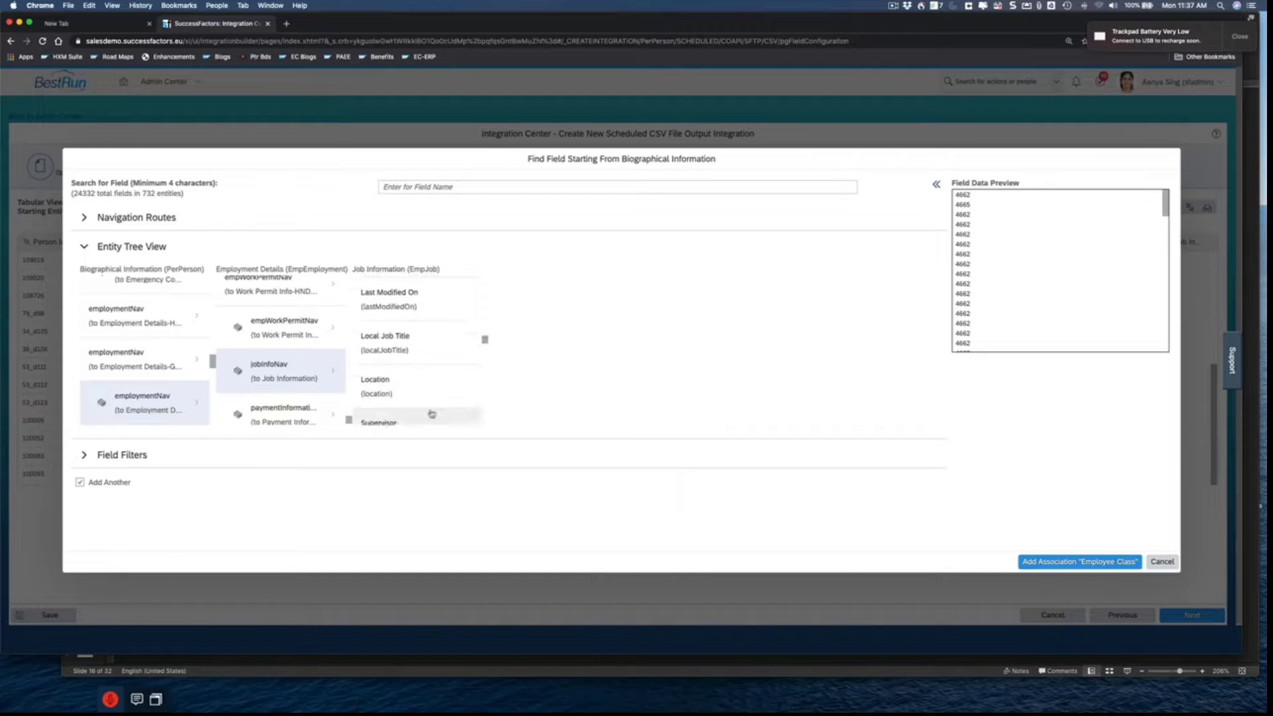
pyautogui.click(441, 392)
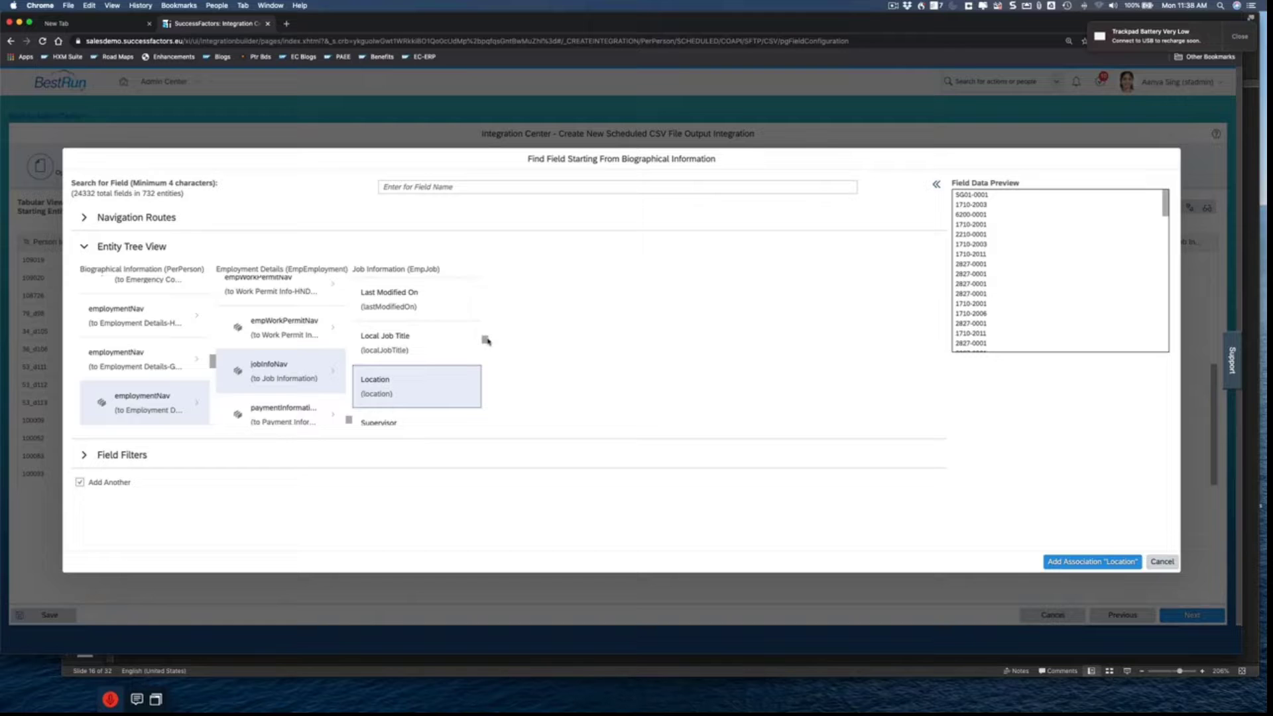
# Add Supervisor (managerId) from Job Information (EmpJob) to the output, accepting the default field filter
pyautogui.click(417, 416)
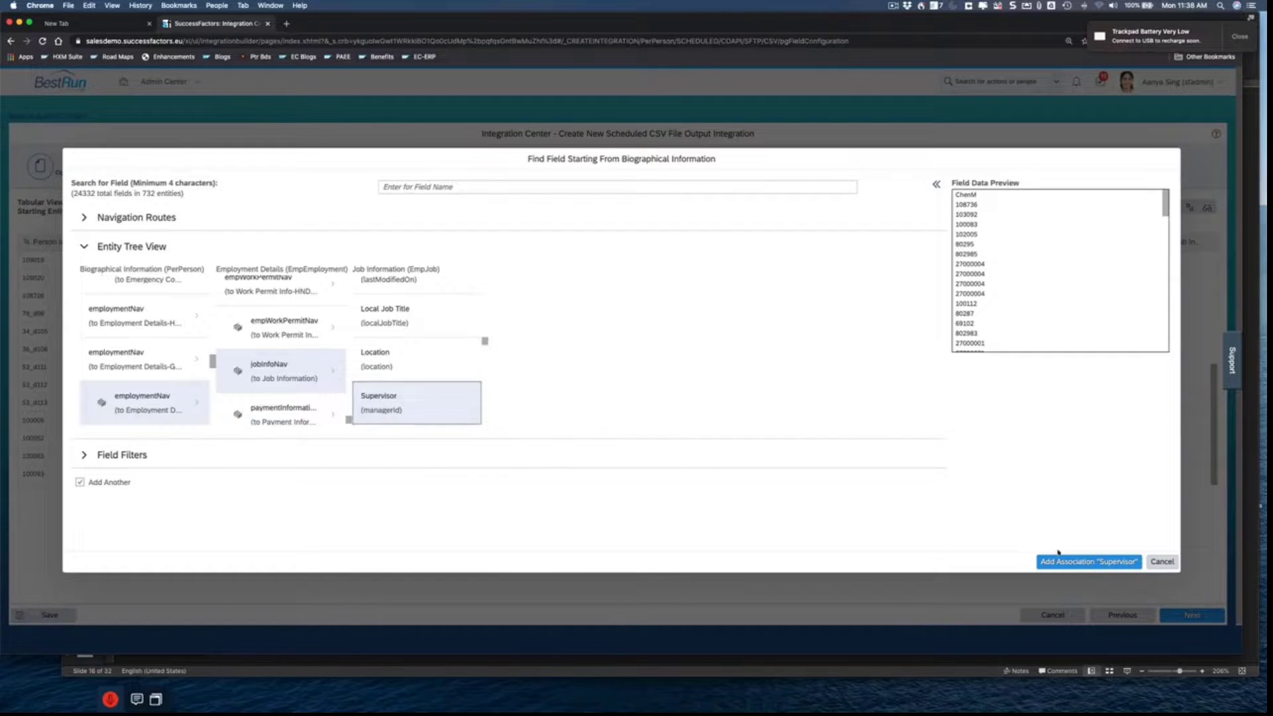
pyautogui.click(1061, 561)
pyautogui.click(829, 395)
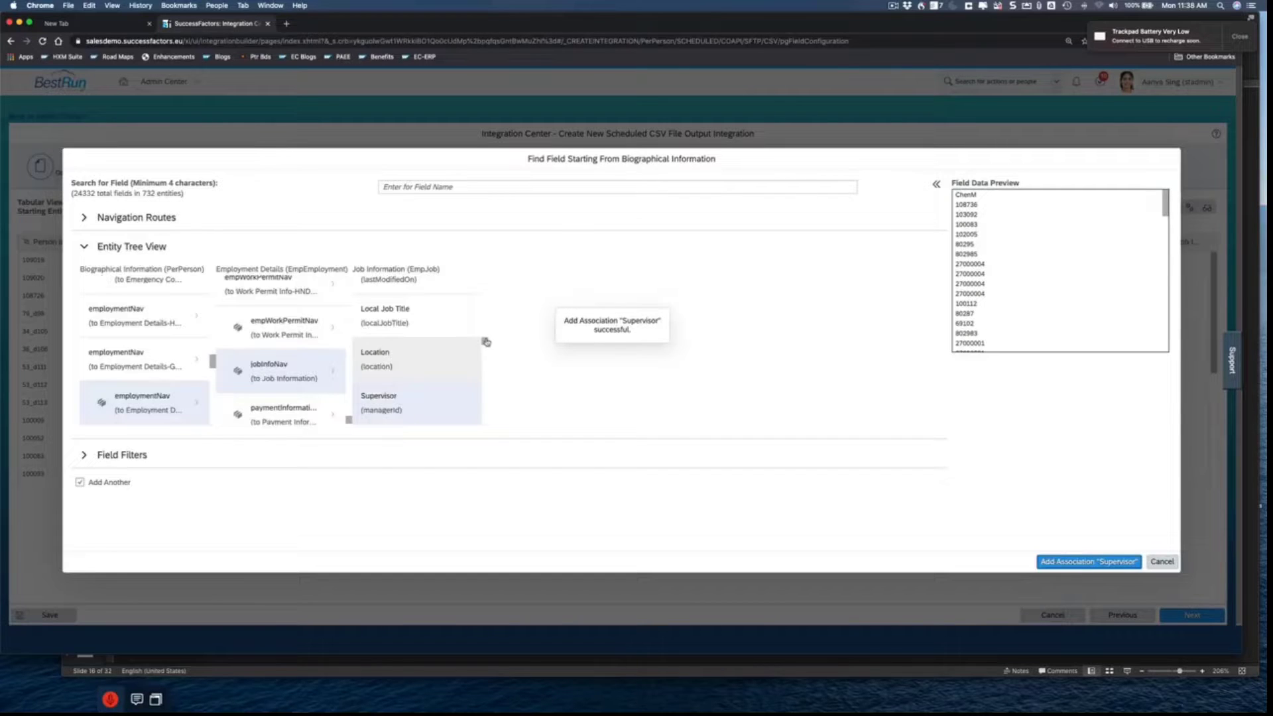
# Find employeeClassNav among the Job Information navigations and open its PicklistOption fields
pyautogui.scroll(-1, 486, 342)
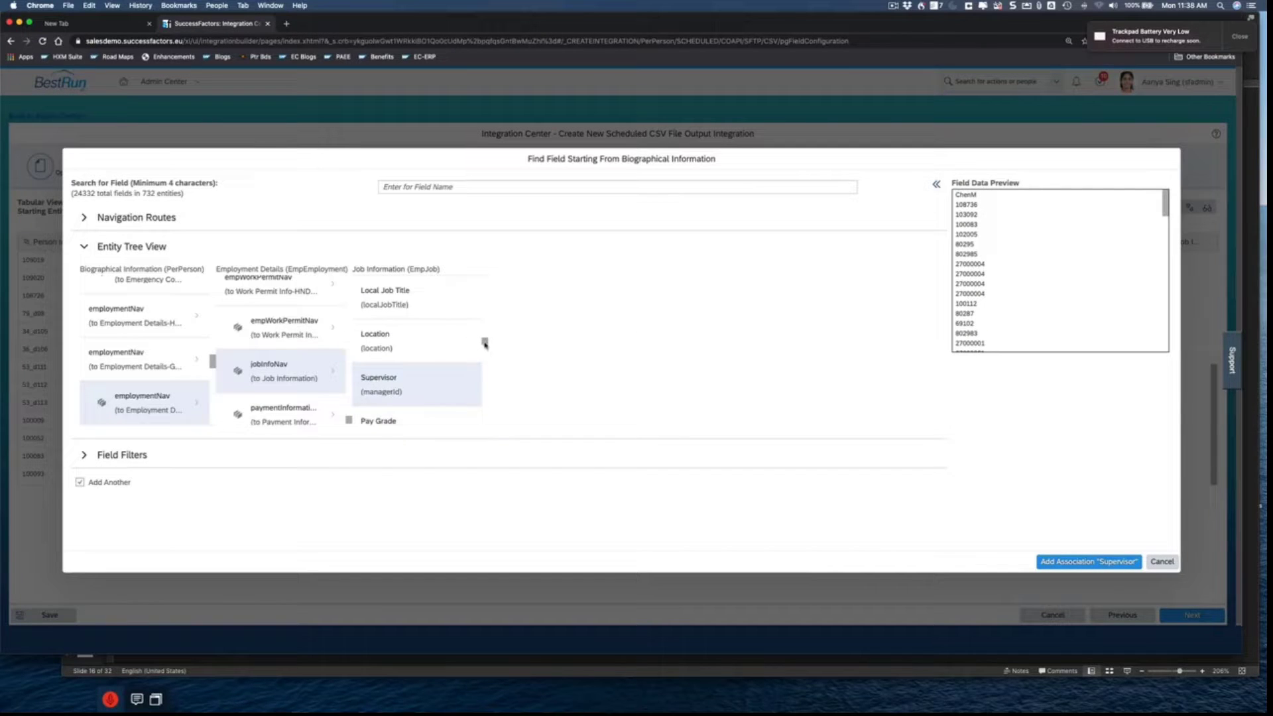
pyautogui.scroll(-5, 484, 343)
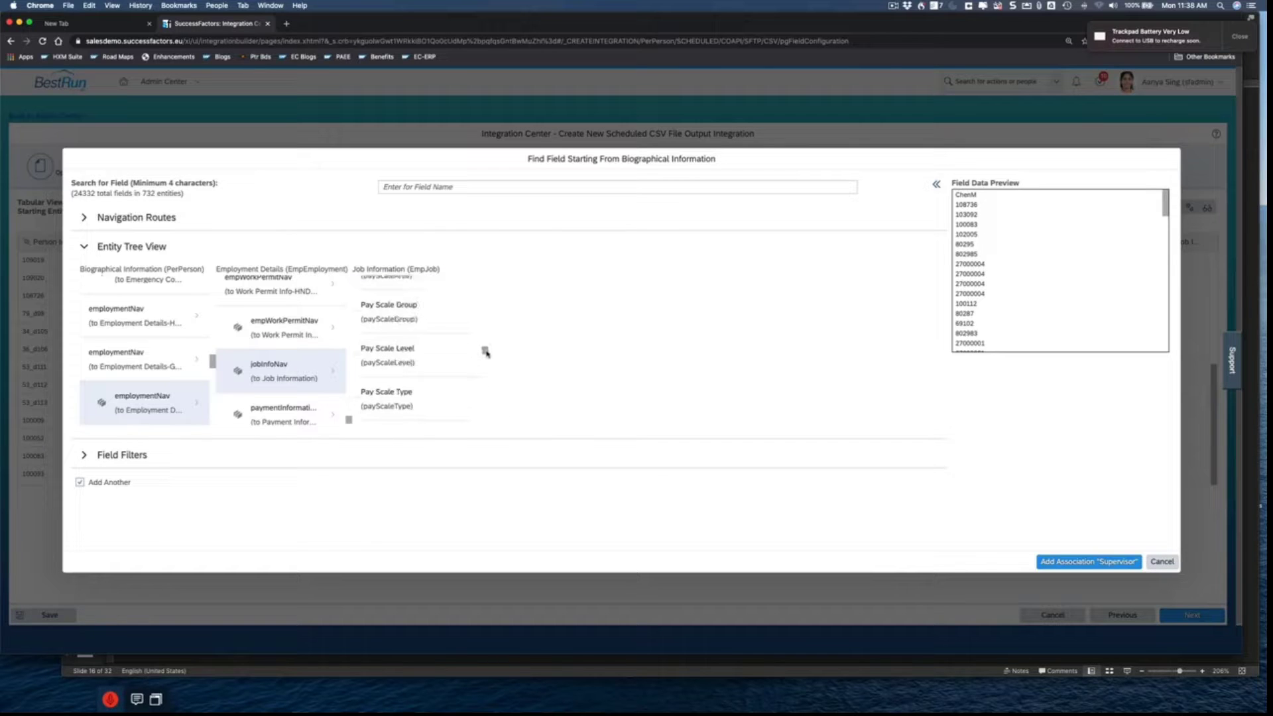
pyautogui.scroll(-3, 486, 352)
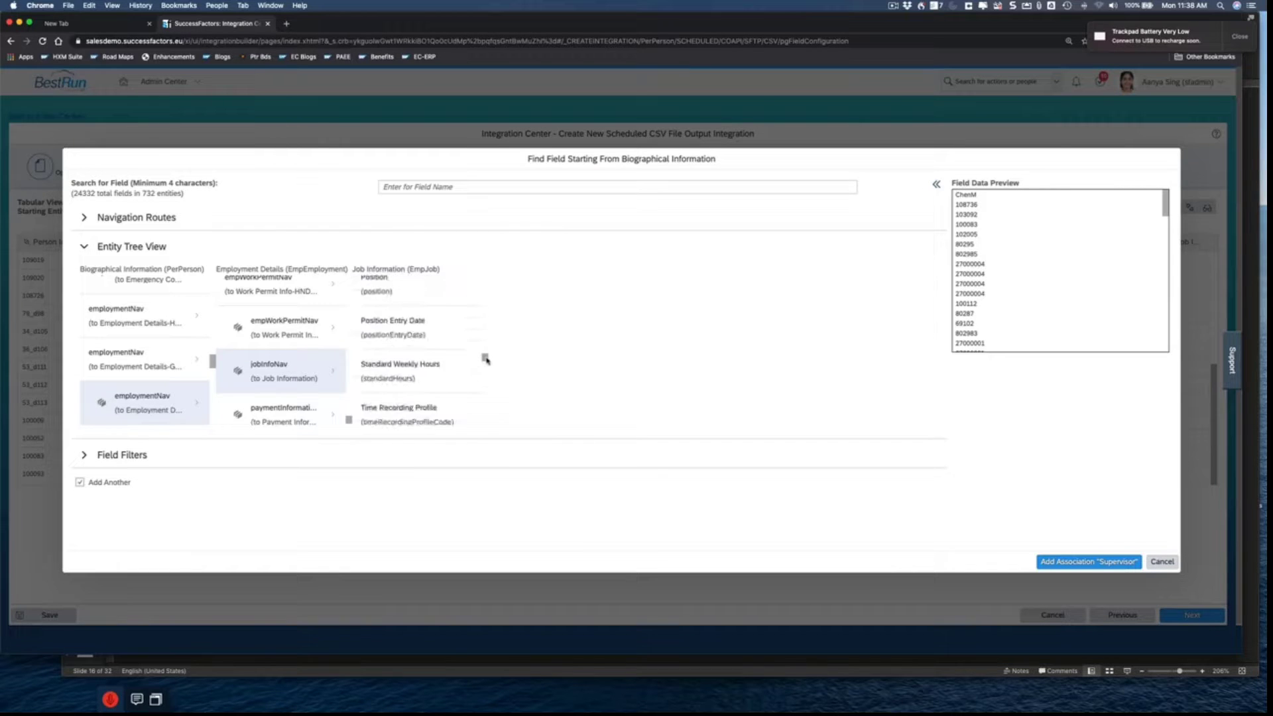
pyautogui.moveTo(486, 360); pyautogui.dragTo(486, 359)
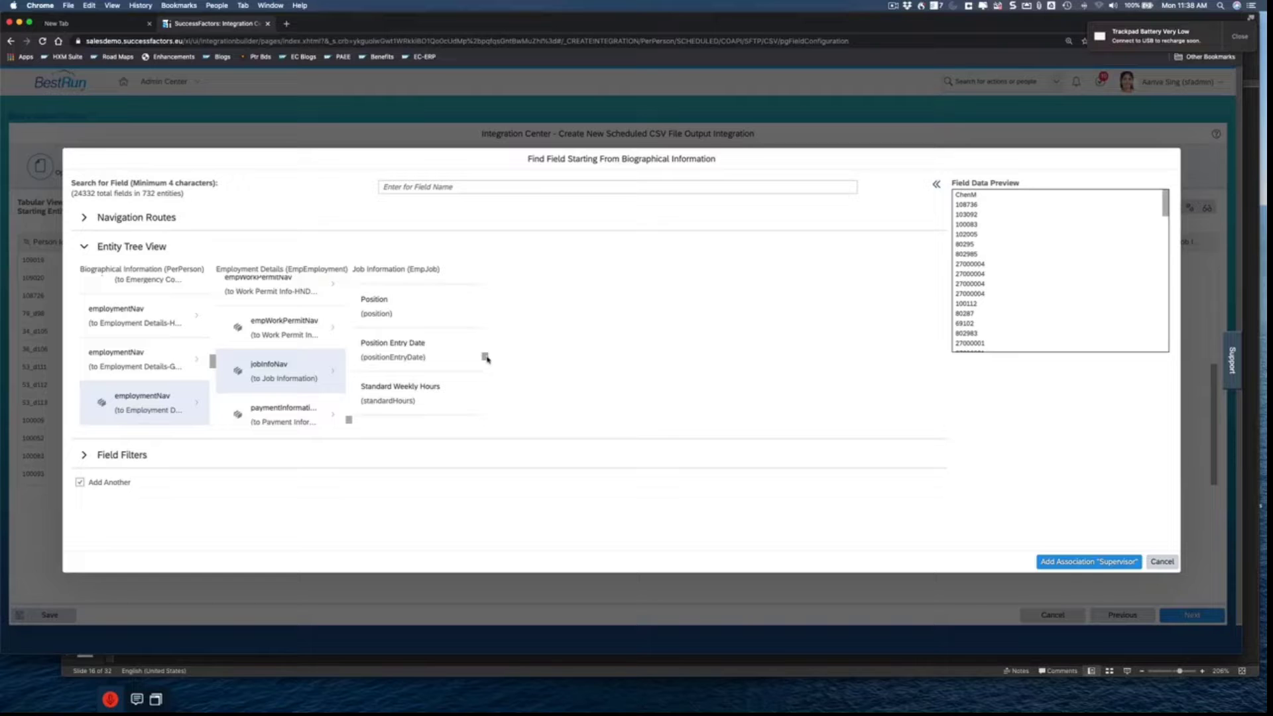
pyautogui.moveTo(486, 358)
pyautogui.mouseDown()
pyautogui.moveTo(489, 395)
pyautogui.moveTo(489, 370)
pyautogui.mouseUp()
pyautogui.scroll(-5, 422, 351)
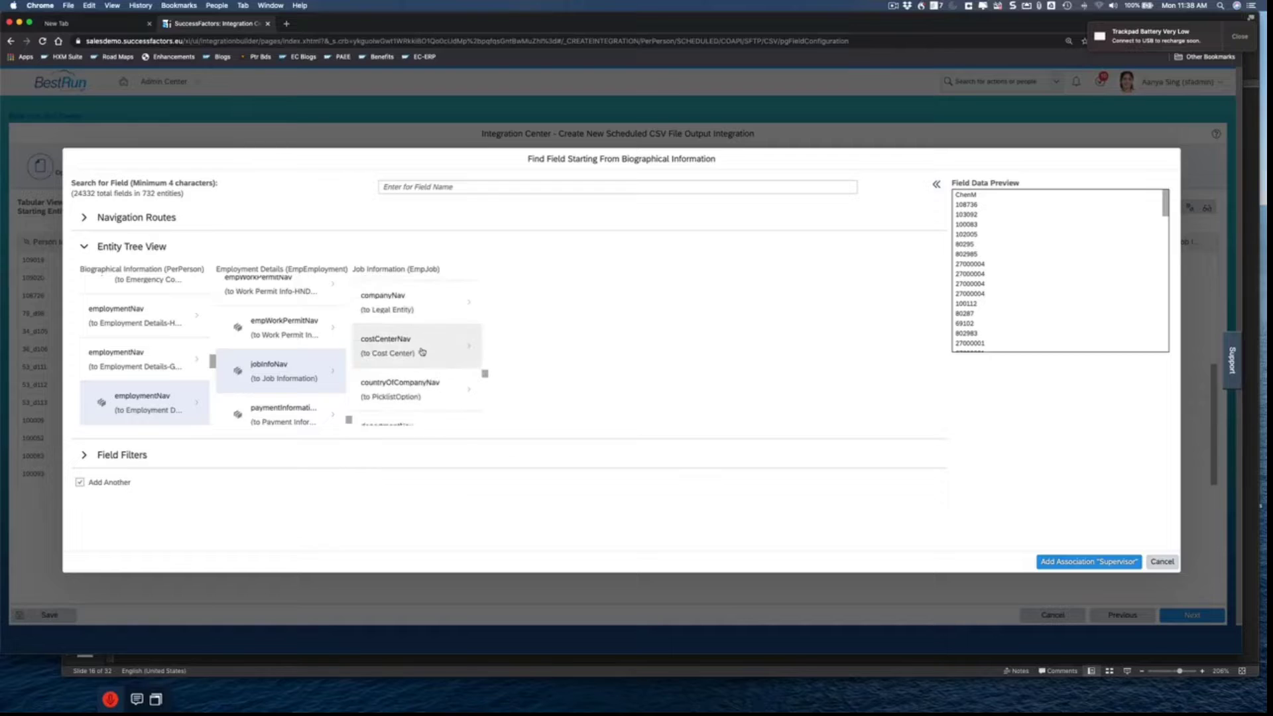
pyautogui.scroll(-4, 422, 351)
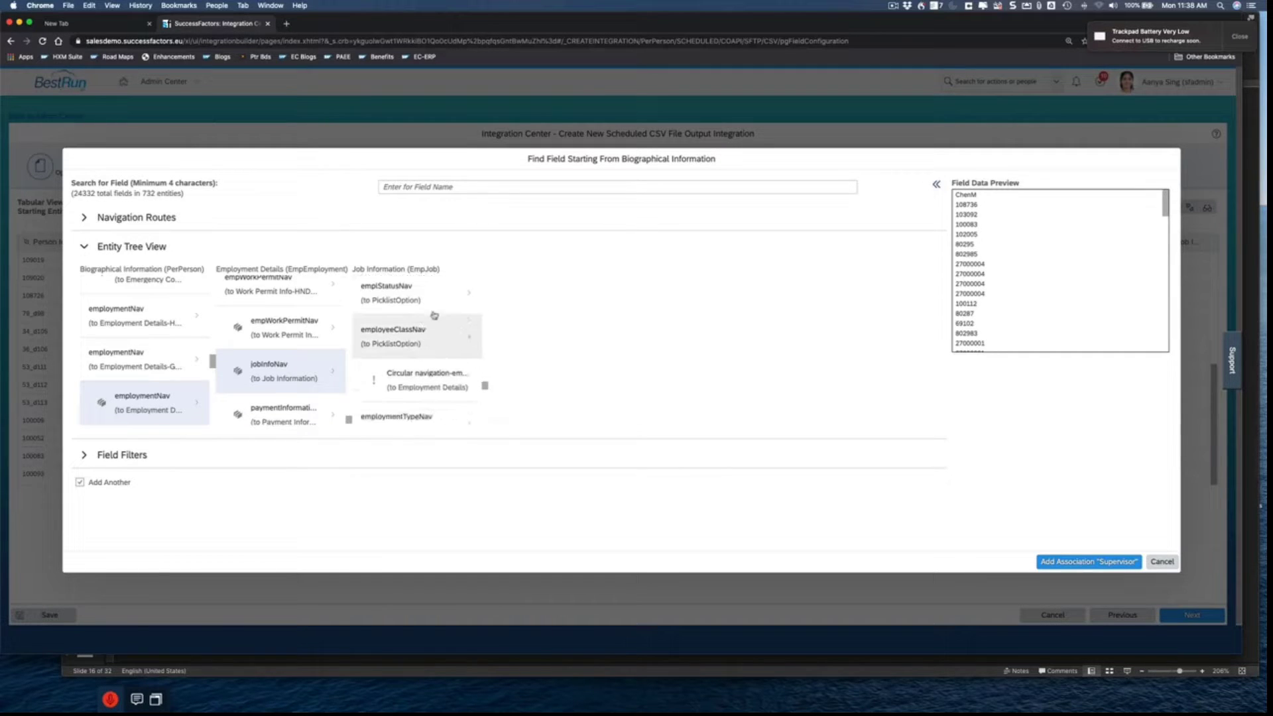
pyautogui.click(444, 344)
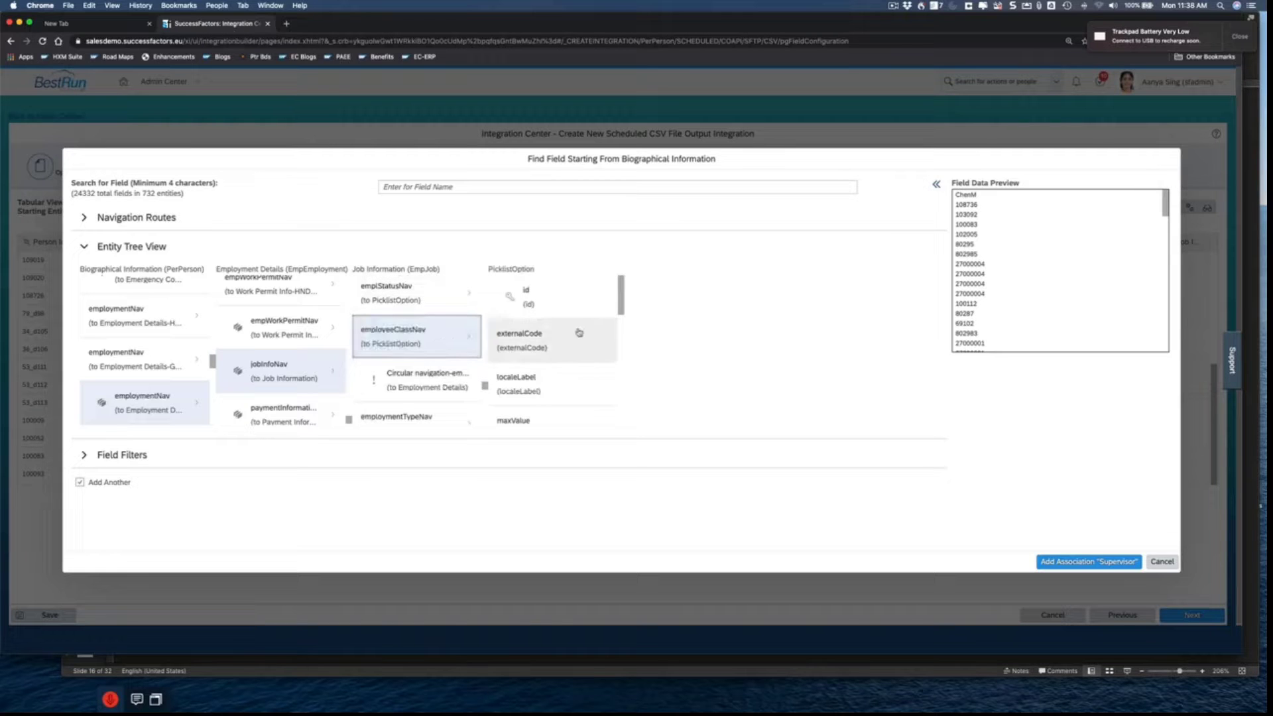
# Add label (label) from the picklistLabels of employeeClassNav to the output, accepting the default field filter
pyautogui.scroll(-3, 625, 333)
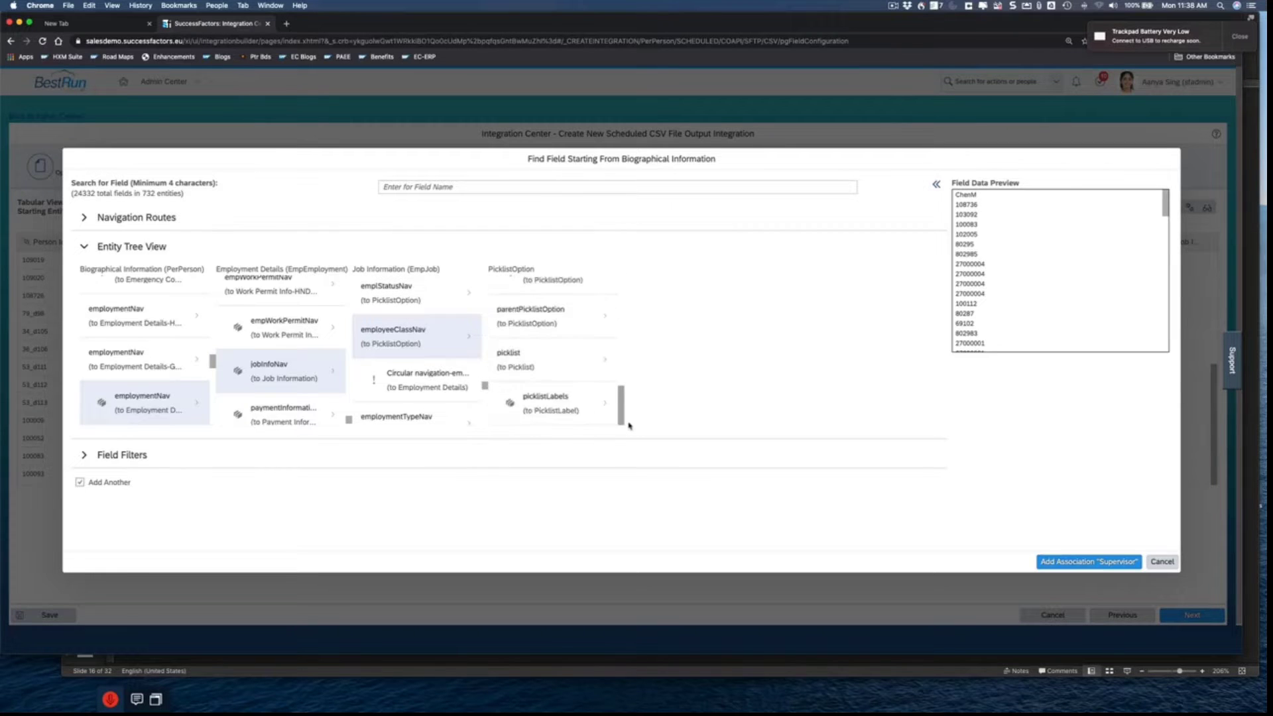
pyautogui.click(596, 410)
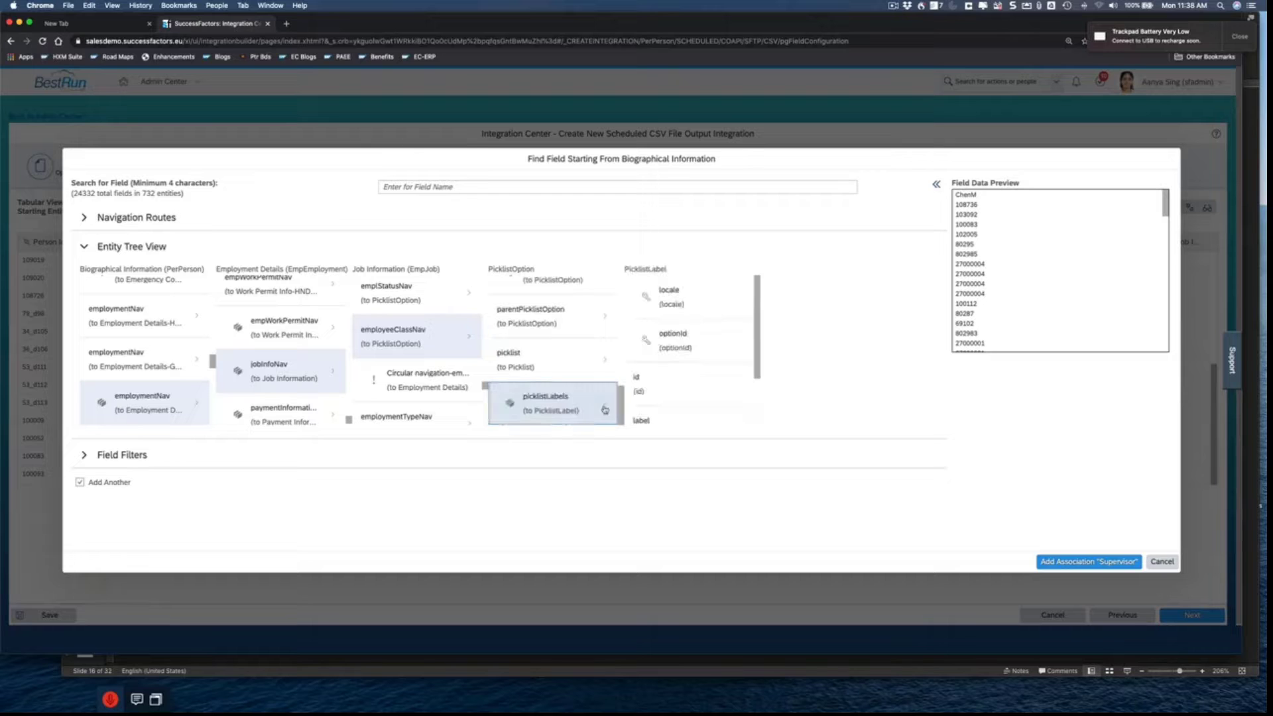
pyautogui.scroll(-2, 760, 342)
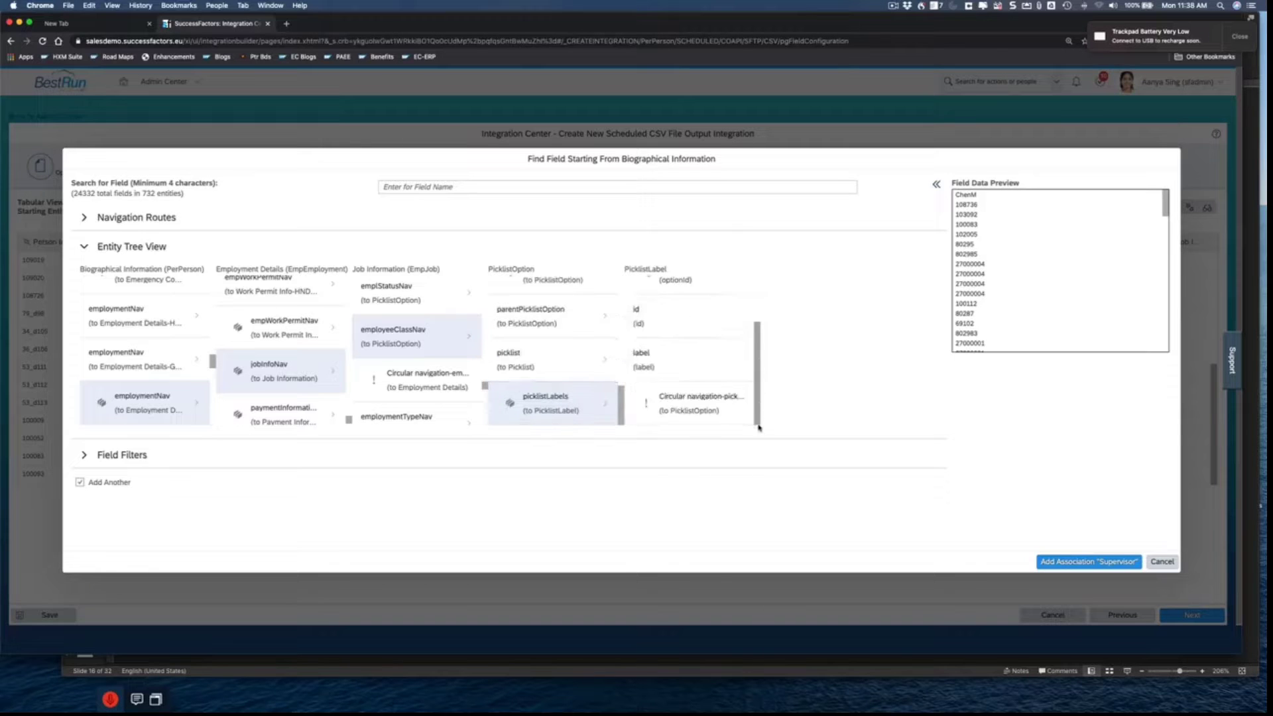
pyautogui.click(690, 359)
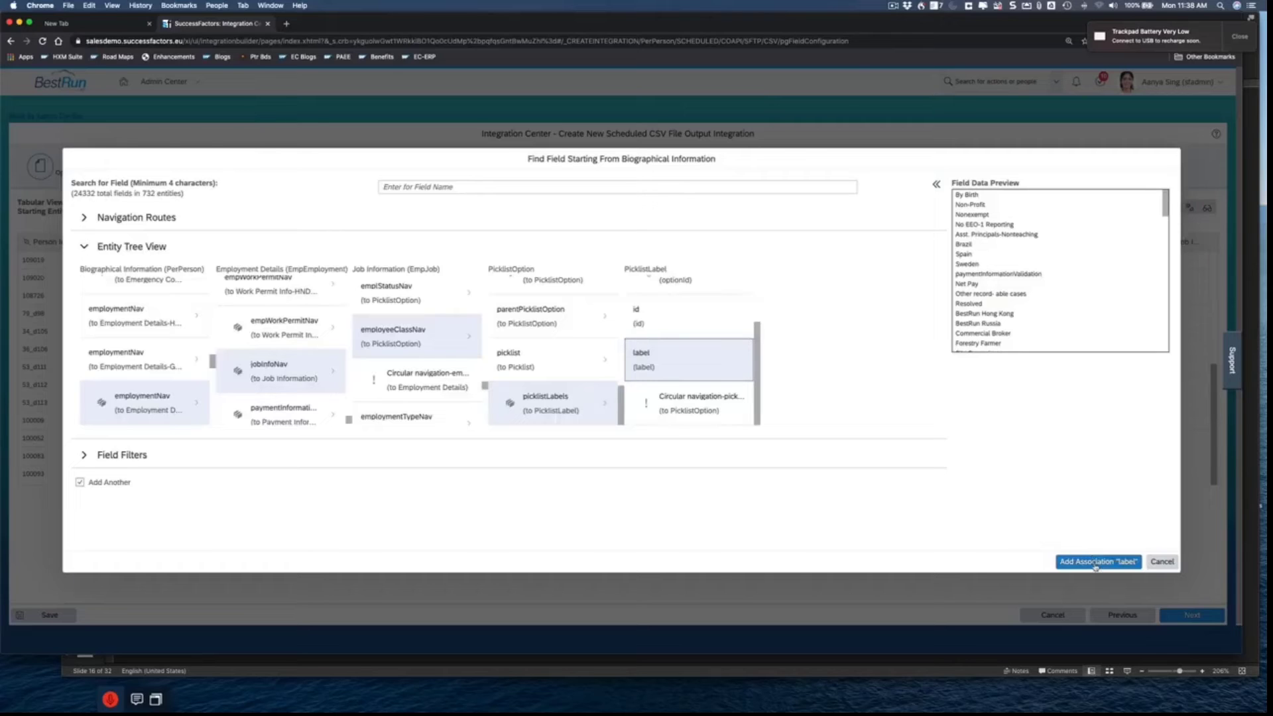
pyautogui.click(1095, 563)
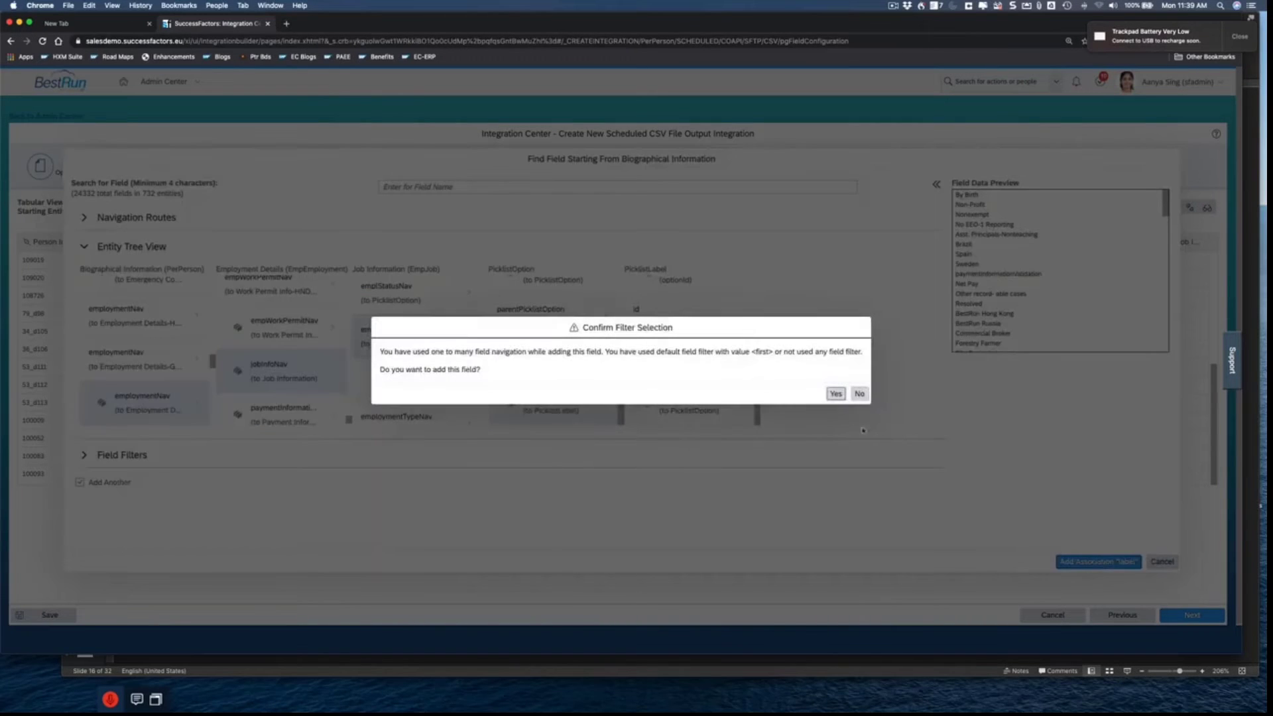
pyautogui.click(836, 395)
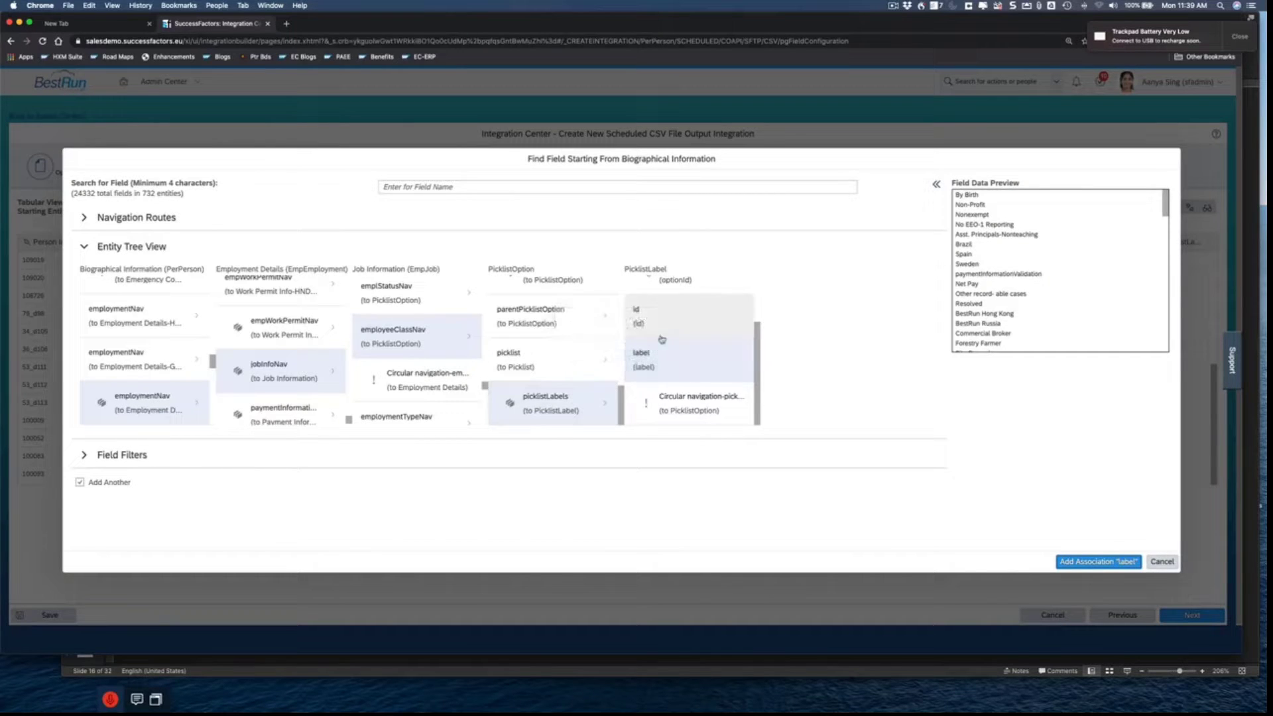
# Add the location's Name (name) through locationNav in Job Information, accepting the default field filter, and close the field finder
pyautogui.scroll(5, 569, 305)
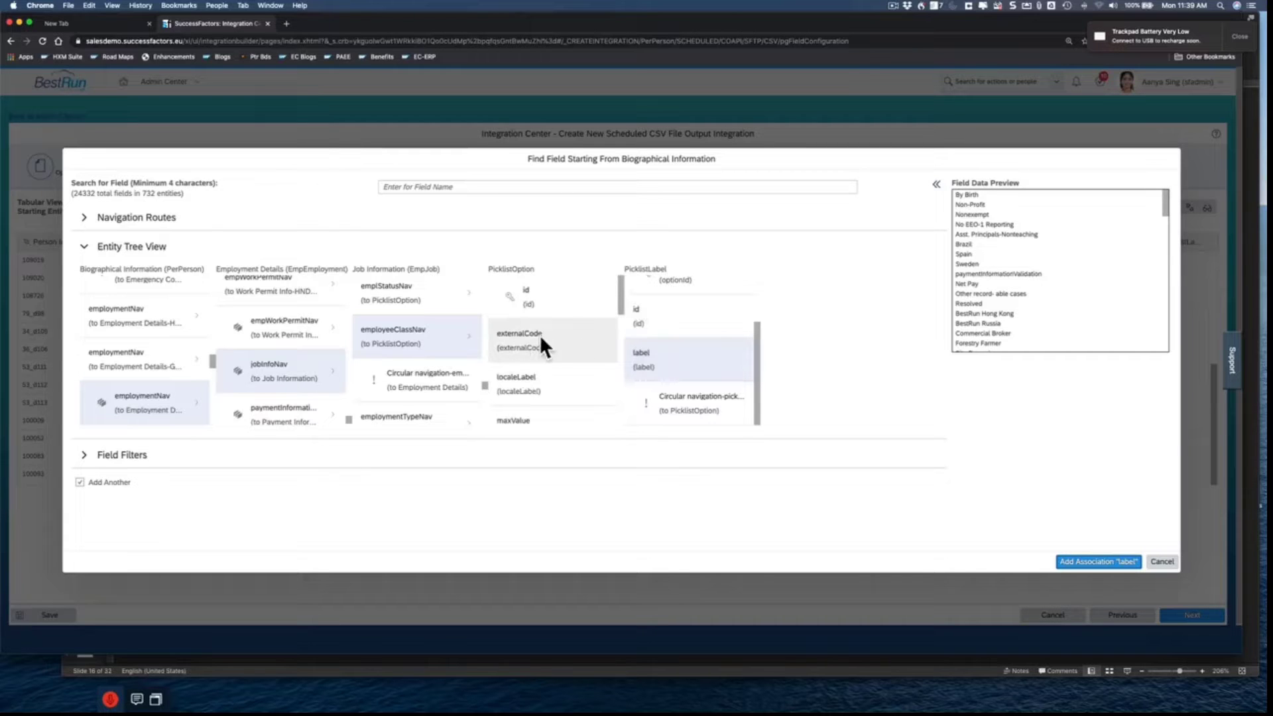
pyautogui.scroll(-1, 564, 360)
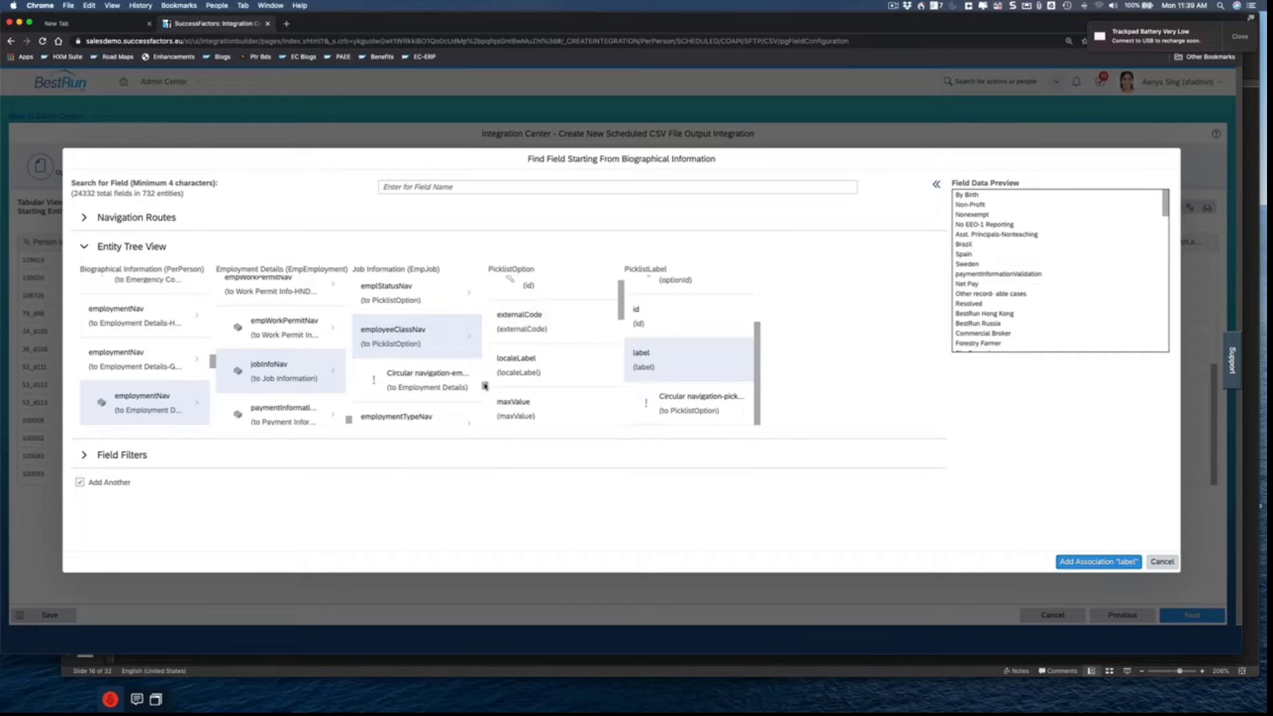
pyautogui.scroll(-2, 483, 381)
pyautogui.moveTo(484, 391); pyautogui.dragTo(485, 400)
pyautogui.click(434, 377)
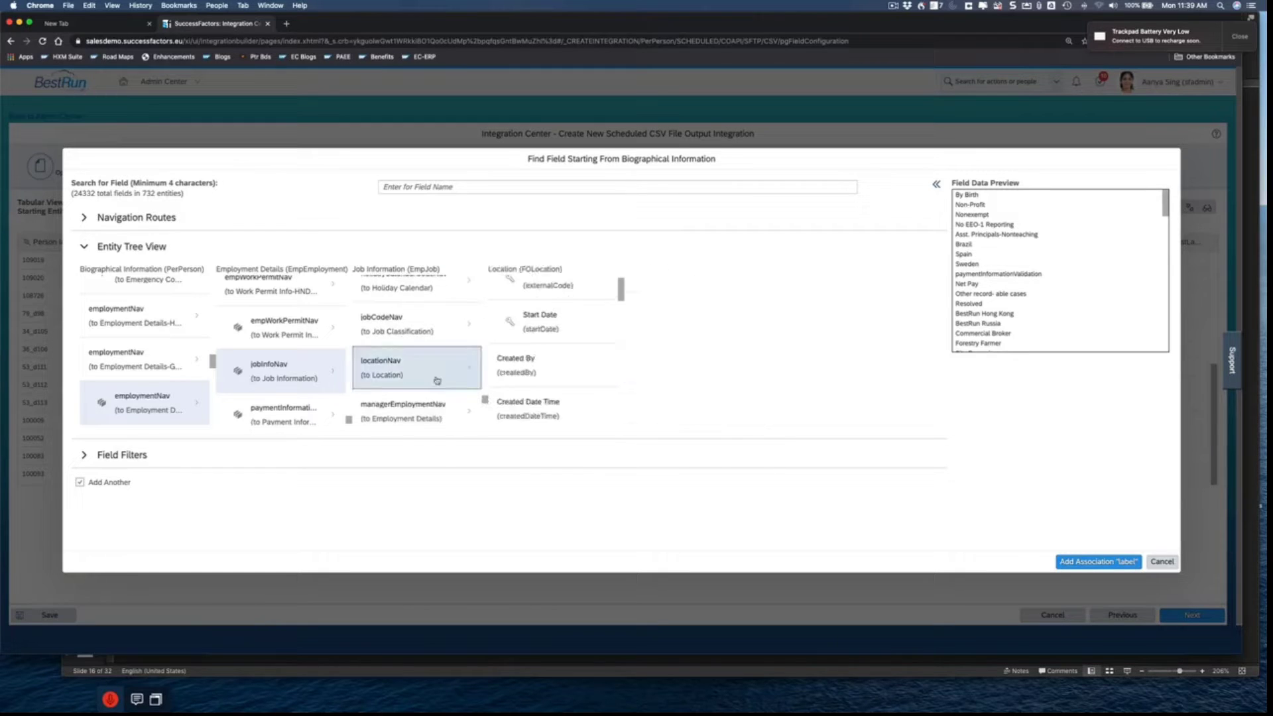
pyautogui.moveTo(622, 290); pyautogui.dragTo(625, 352)
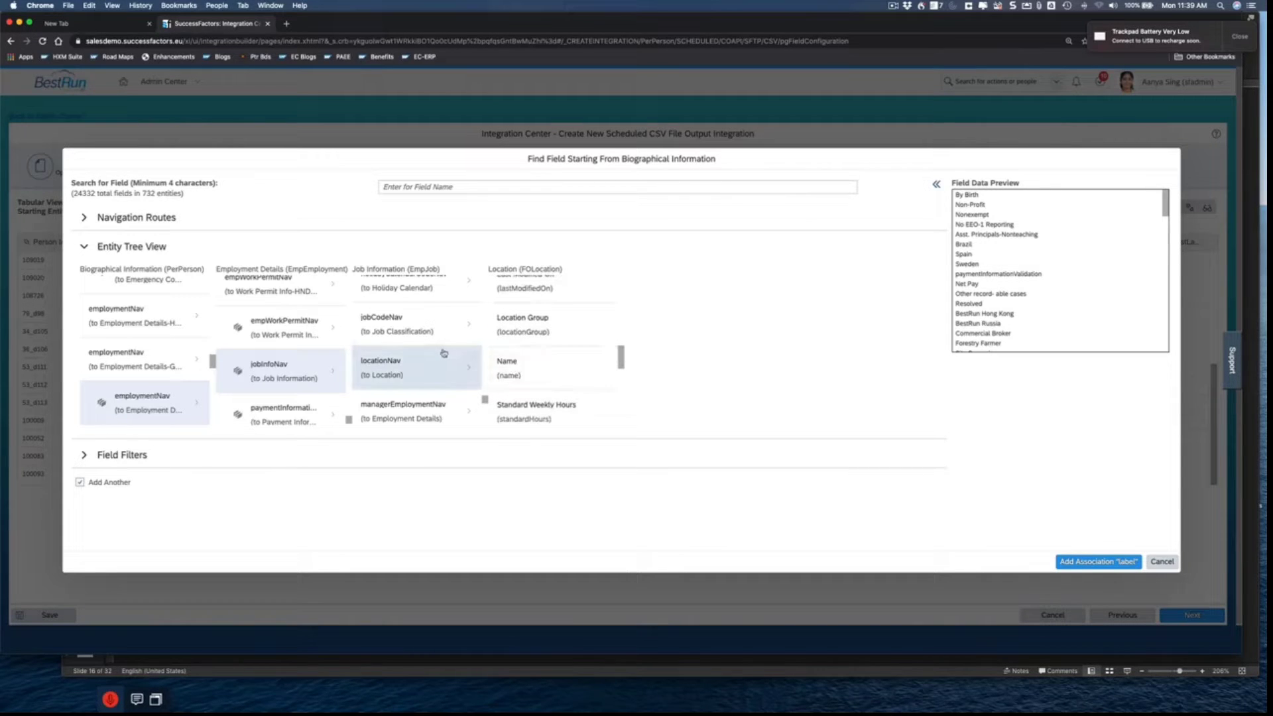
pyautogui.click(527, 370)
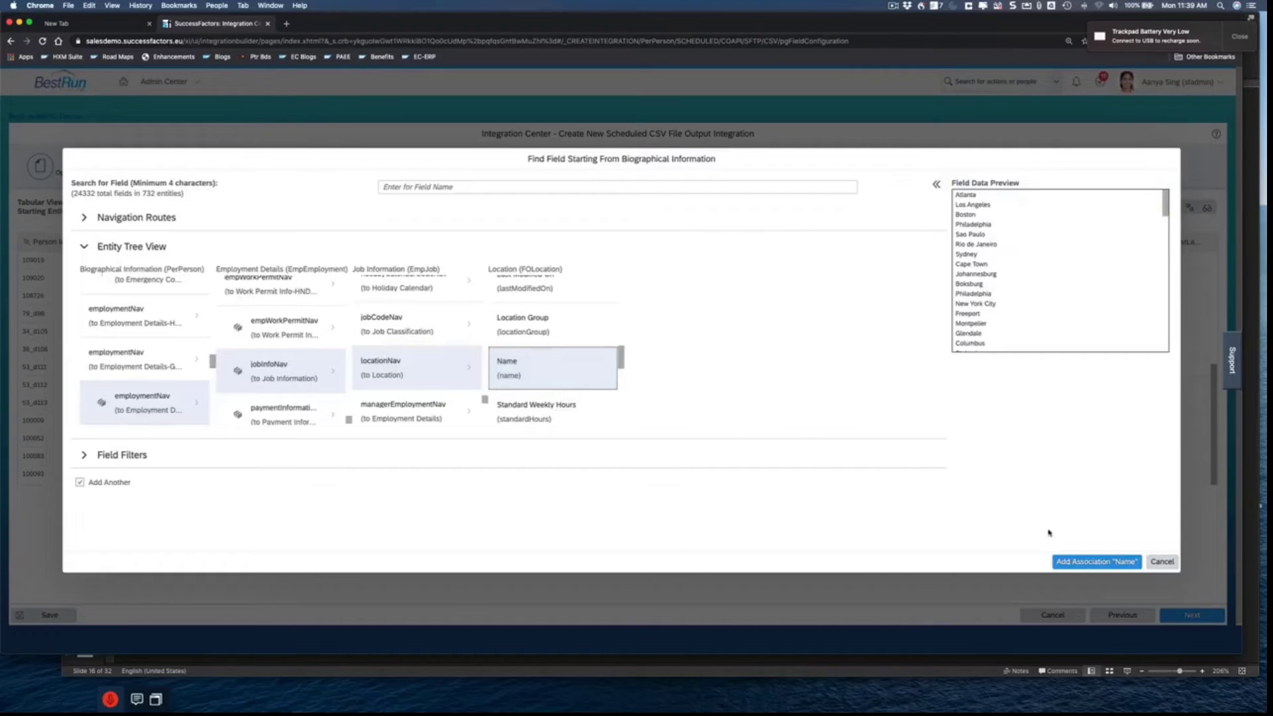
pyautogui.click(1092, 563)
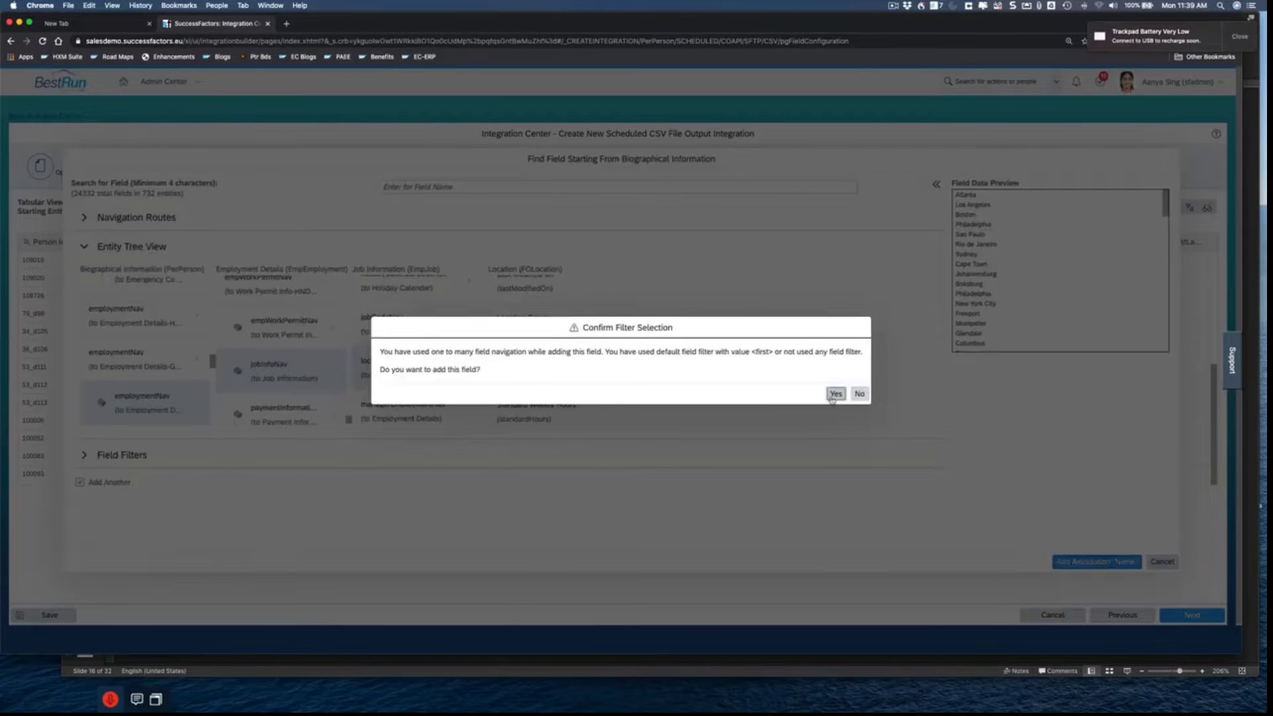
pyautogui.click(832, 395)
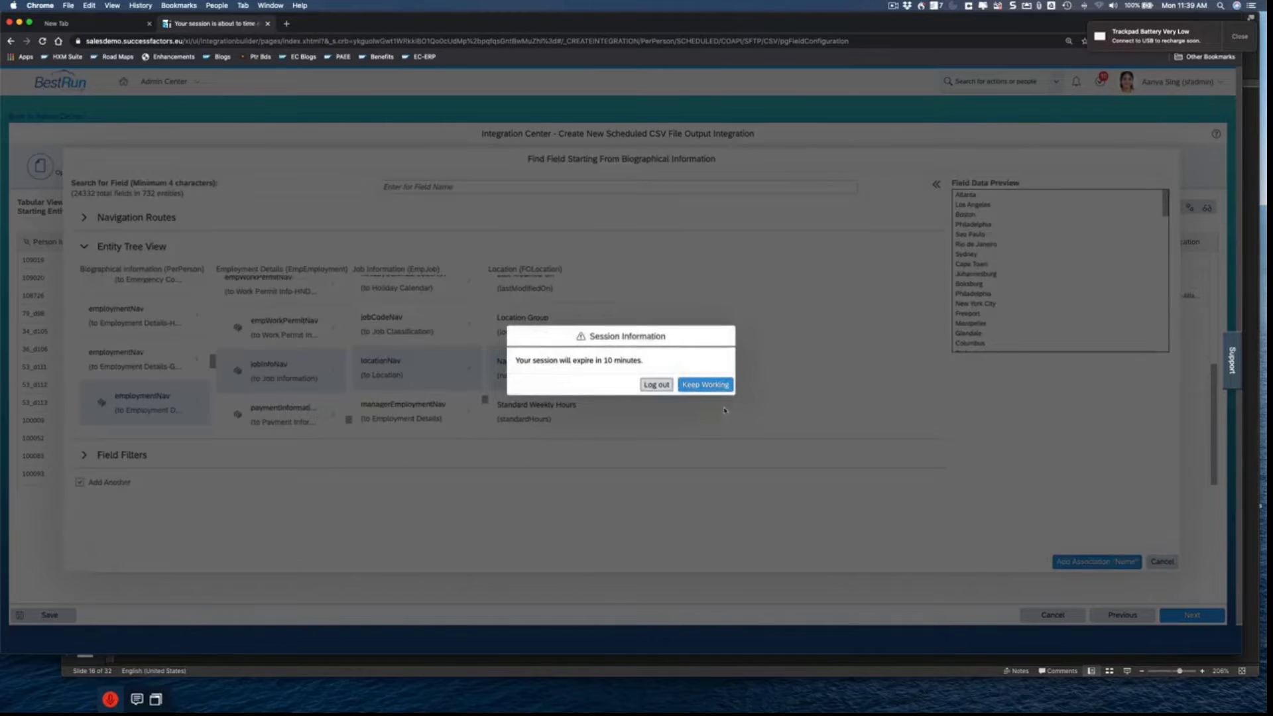
pyautogui.click(702, 387)
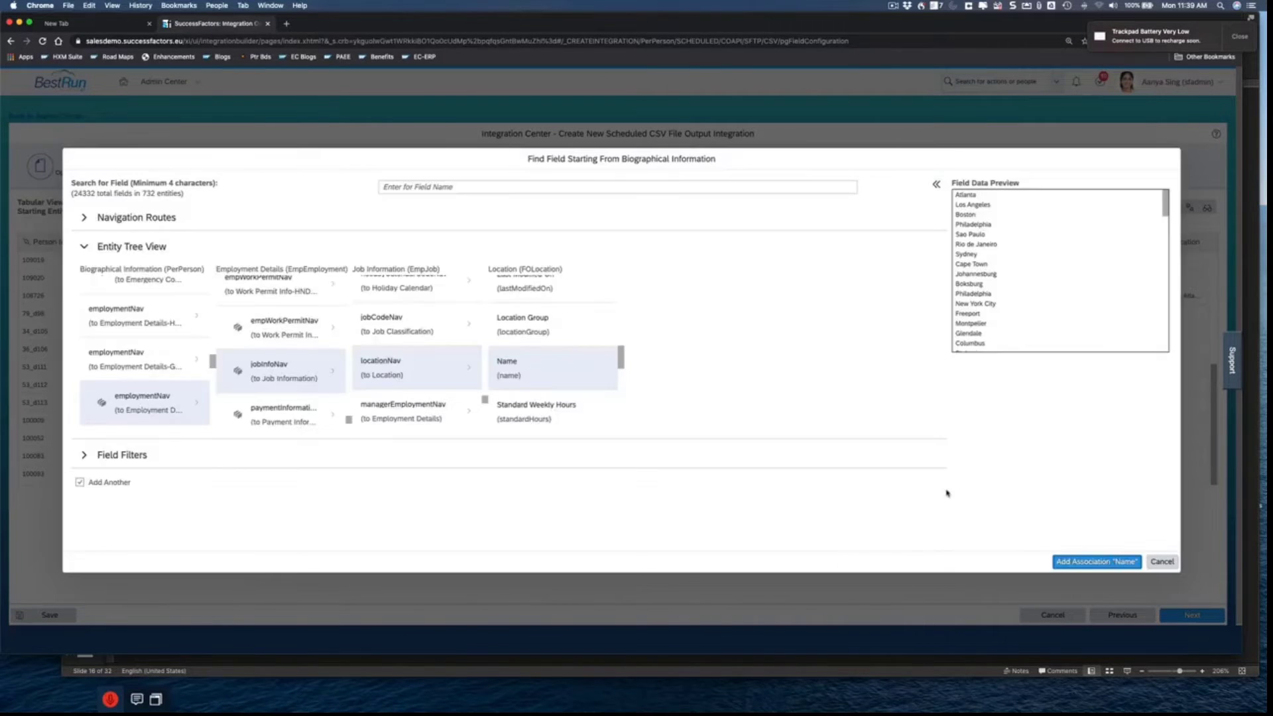
pyautogui.click(1169, 563)
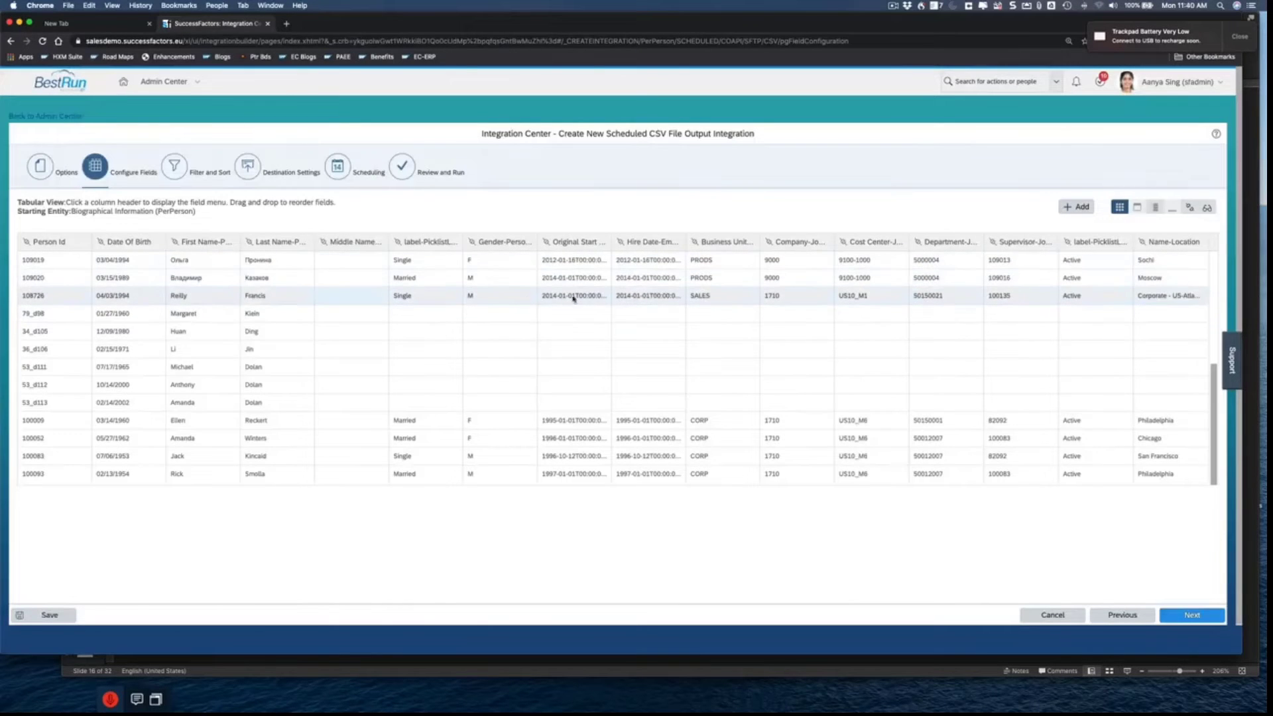
# Set the date format of the Original Start Date-Employment Details field to MM/dd/yyyy
pyautogui.click(570, 242)
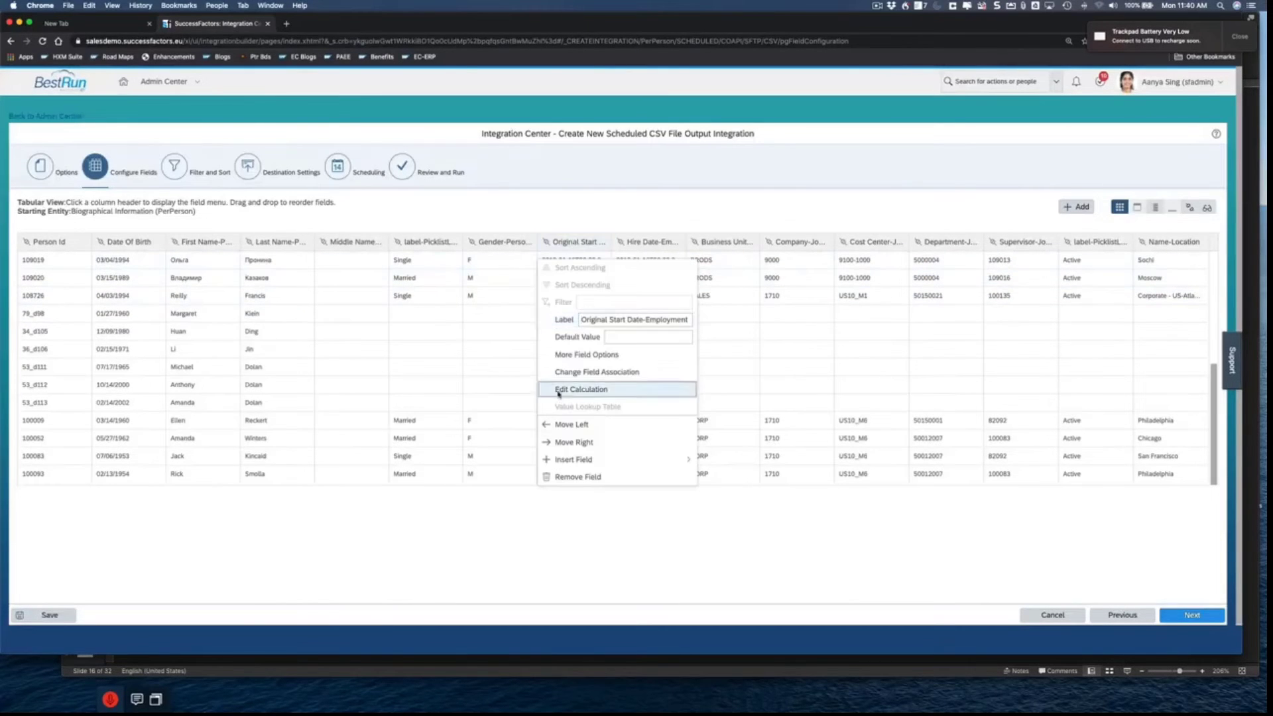
pyautogui.click(609, 362)
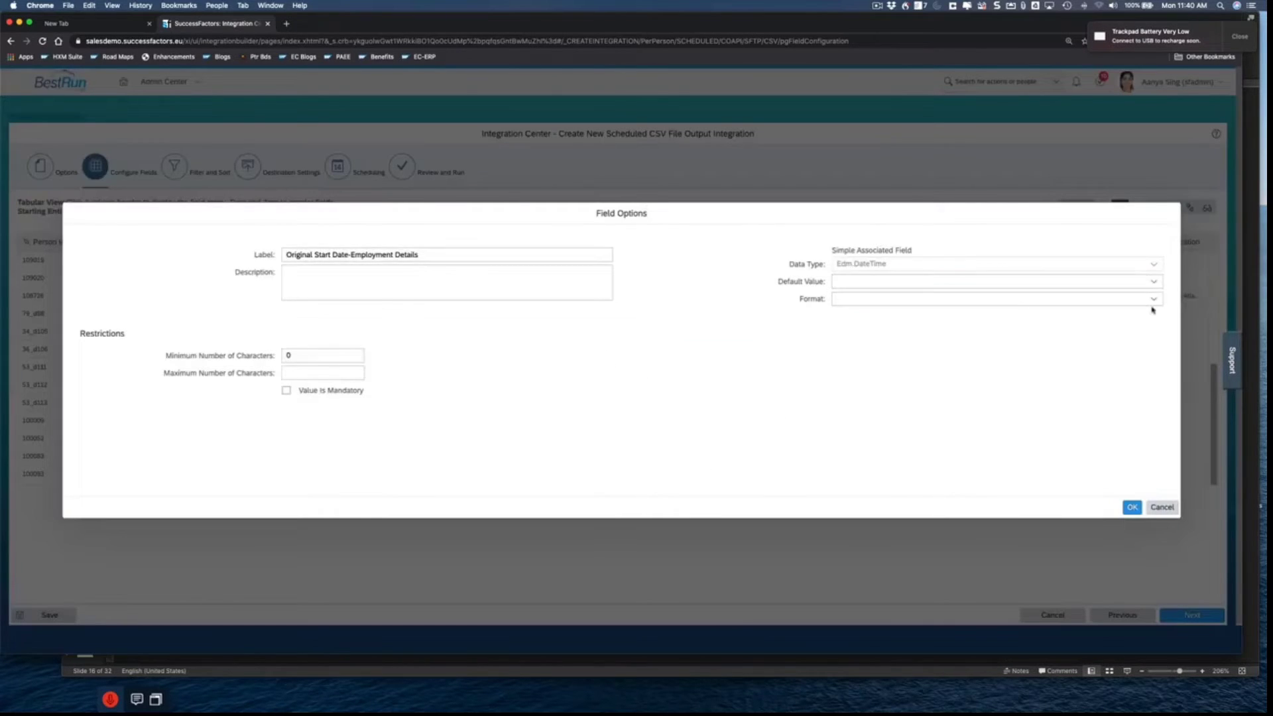
pyautogui.click(1153, 300)
pyautogui.click(884, 423)
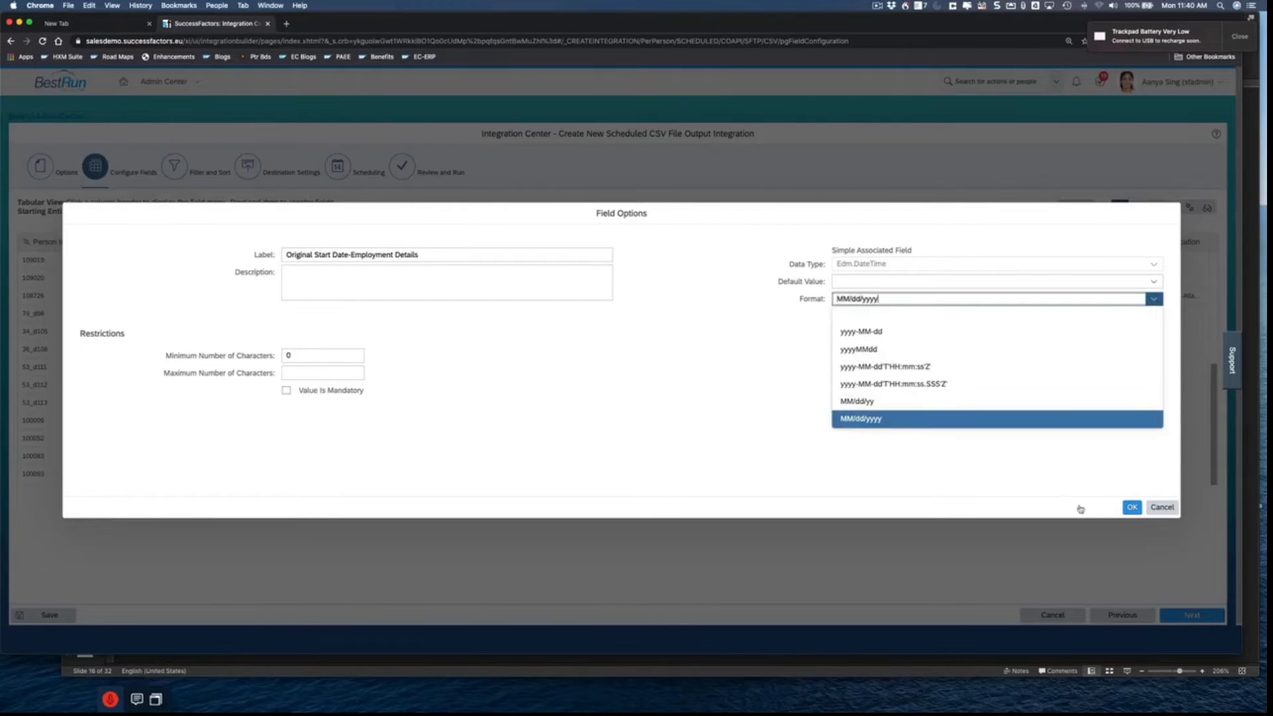
pyautogui.click(1132, 508)
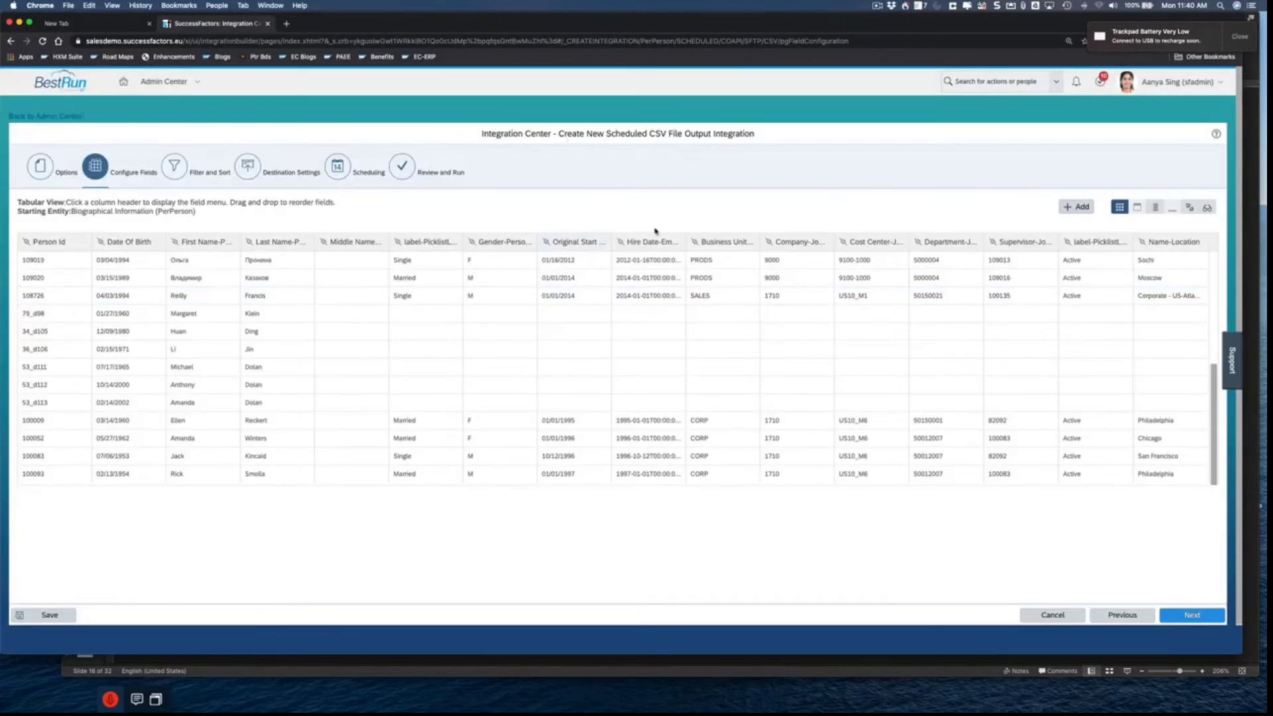
# Set the date format of the Hire Date-Employment Details field to MM/dd/yyyy
pyautogui.click(658, 240)
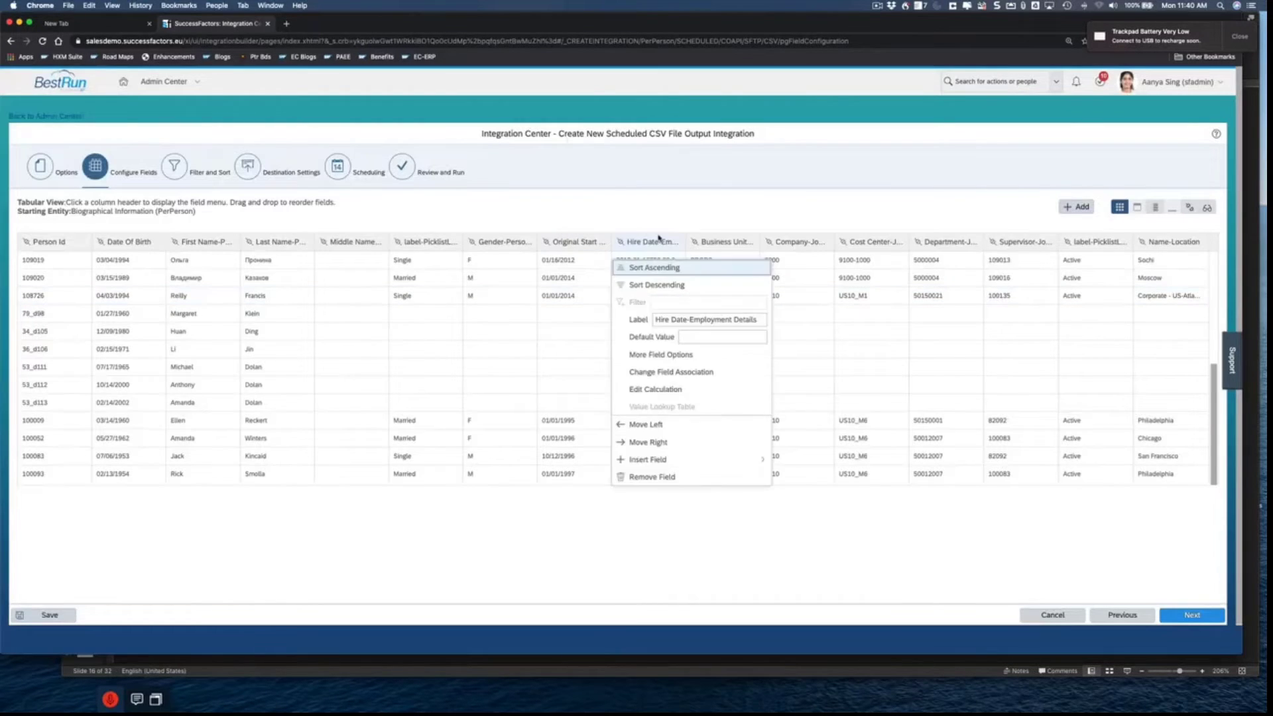
pyautogui.click(659, 354)
pyautogui.click(1153, 299)
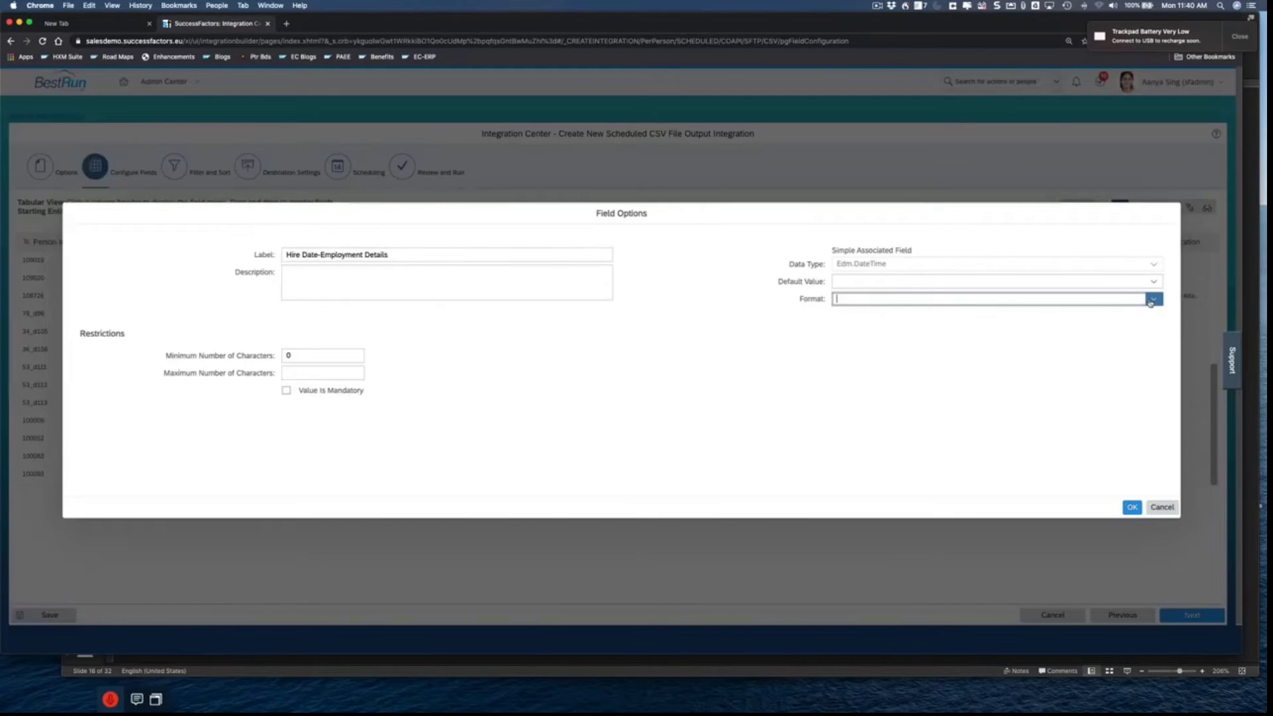
pyautogui.click(859, 418)
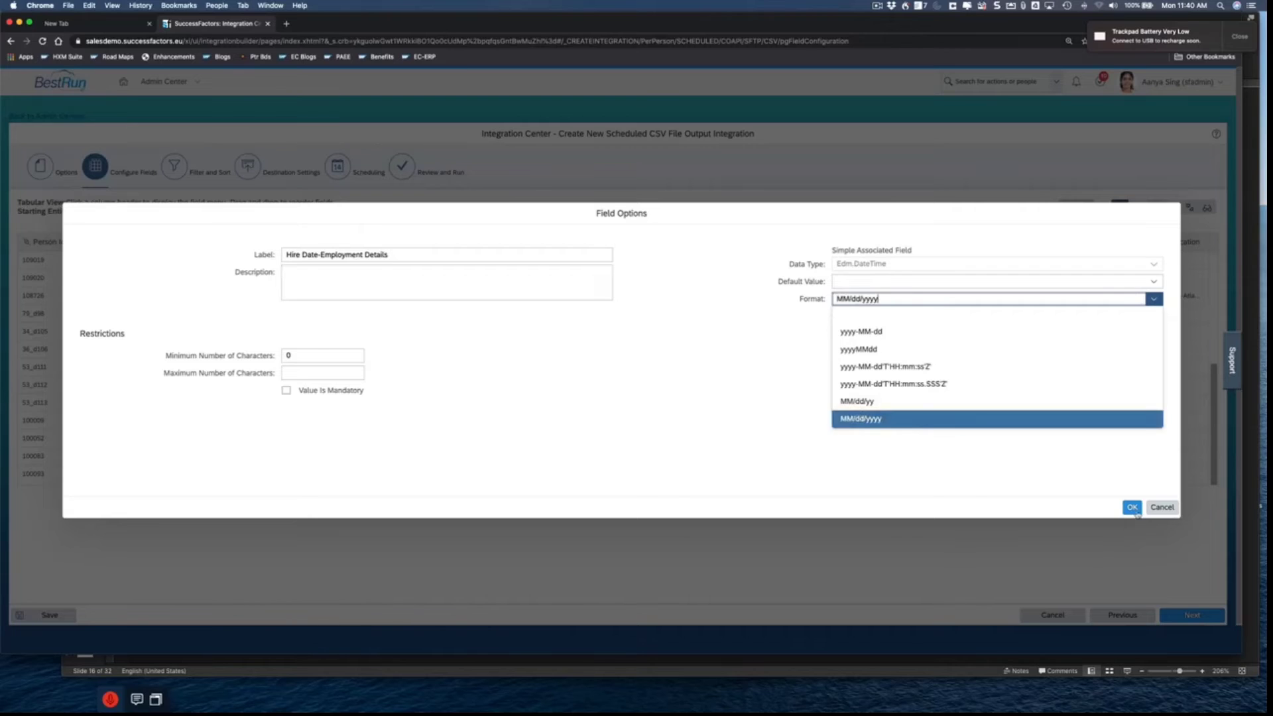
pyautogui.click(1132, 507)
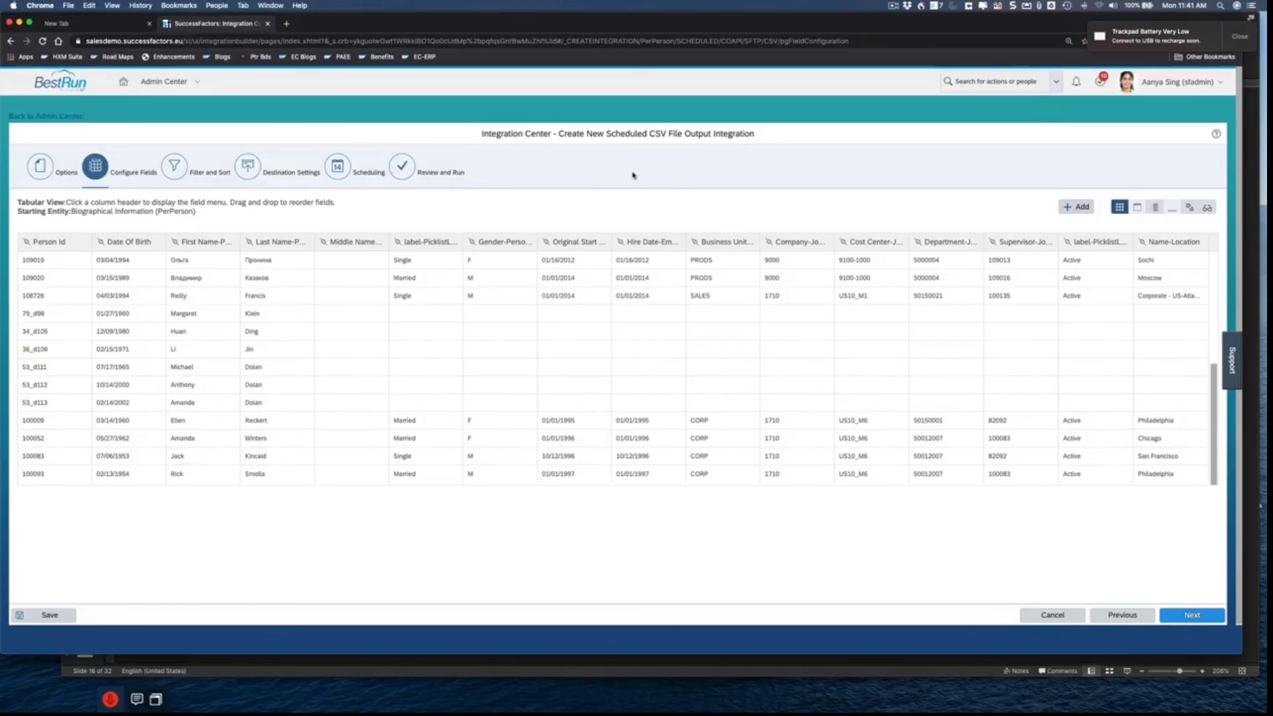
pyautogui.click(893, 6)
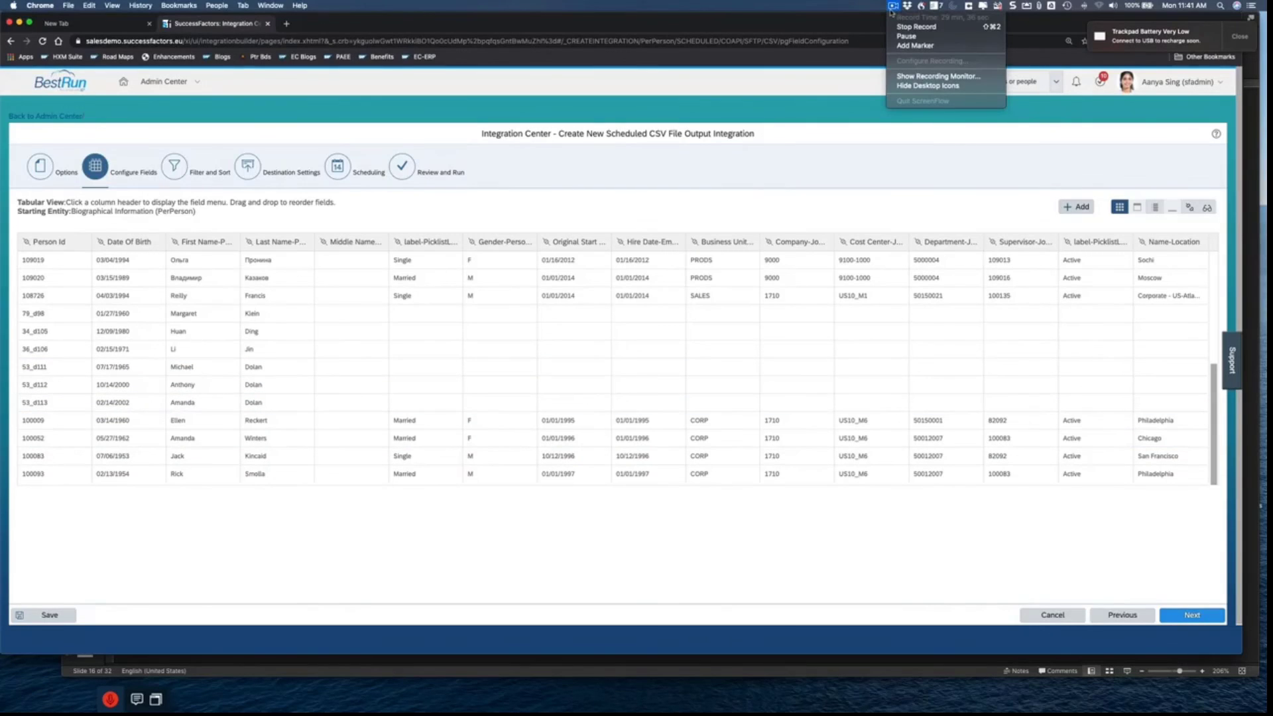
pyautogui.click(914, 27)
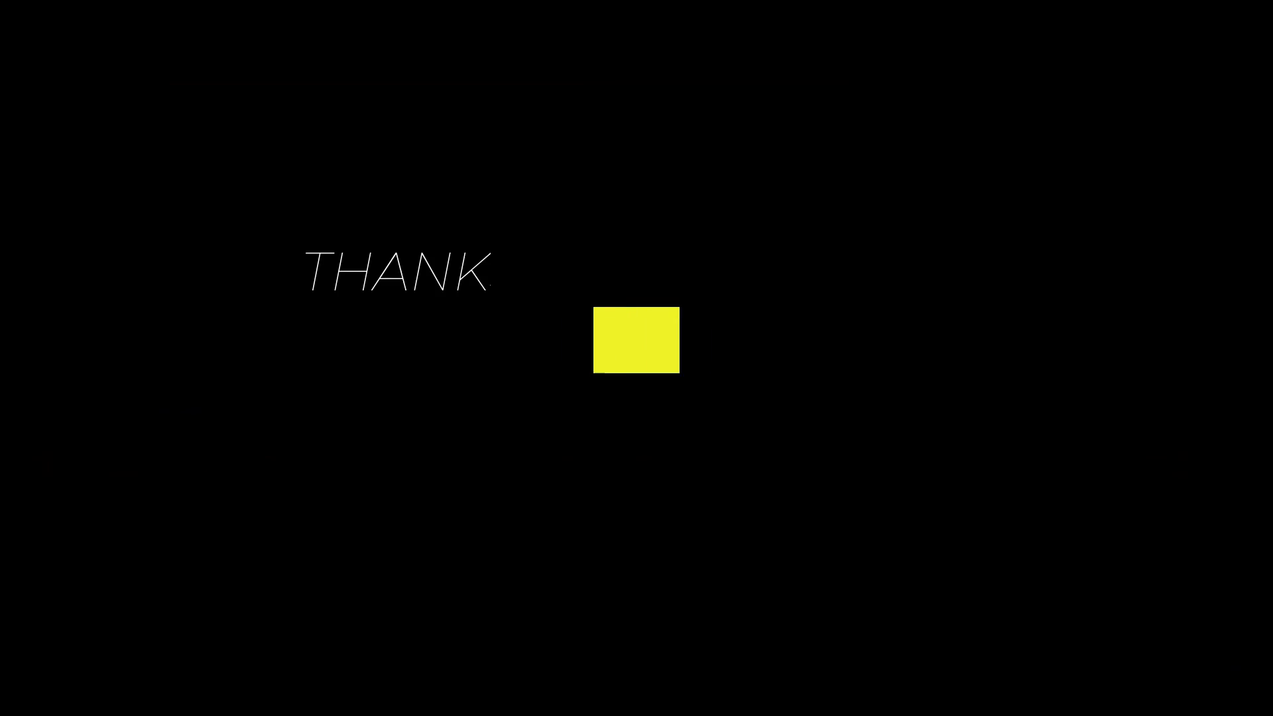